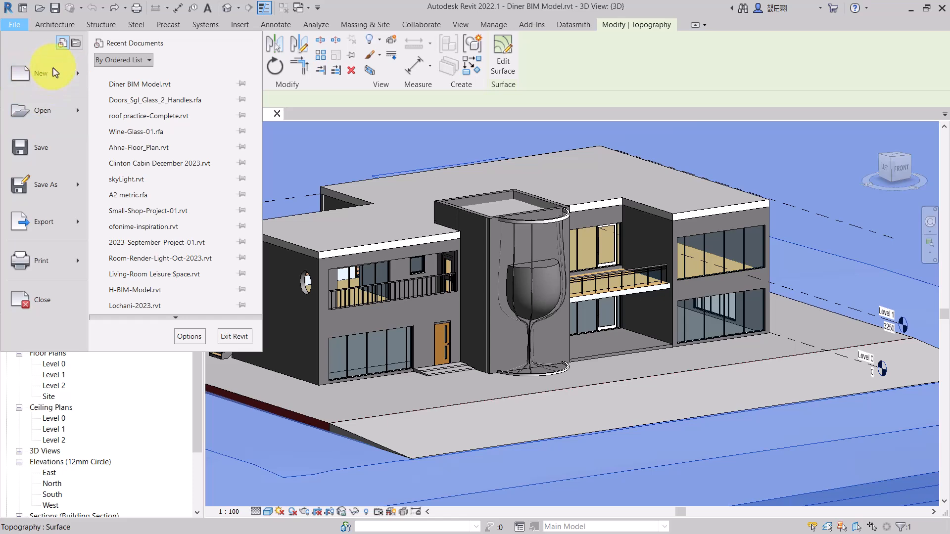
- Create a new project from the Architectural Template
{"action": "key", "text": "Escape"}
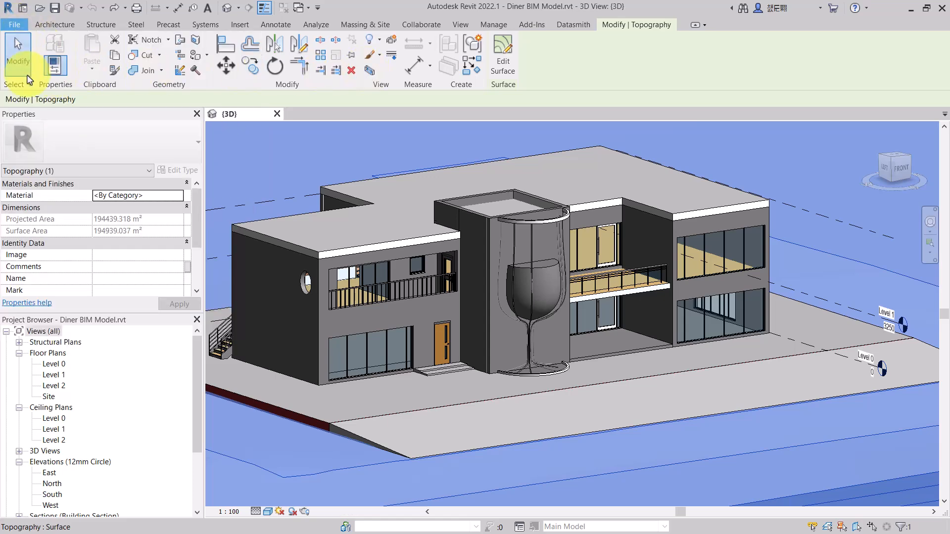
{"action": "mouse_move", "coordinate": [60, 89]}
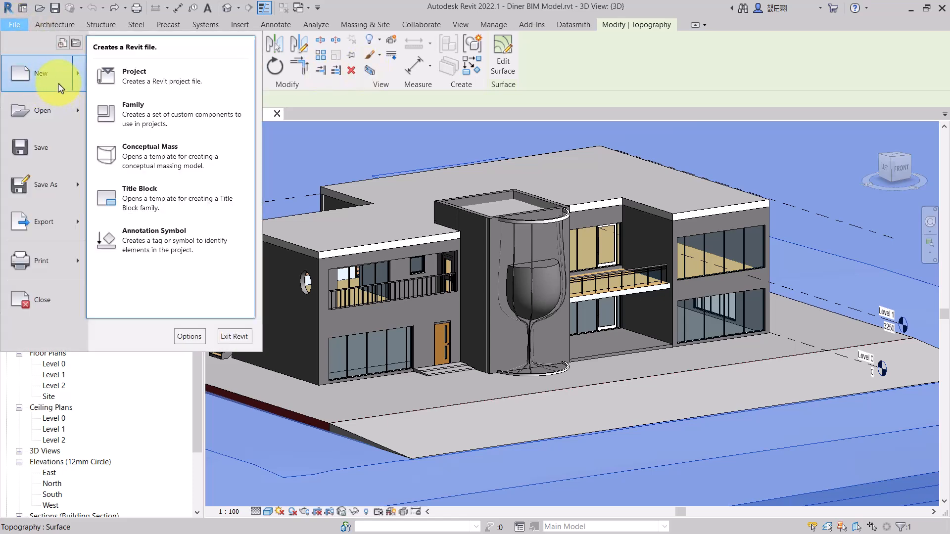
{"action": "left_click", "coordinate": [160, 88]}
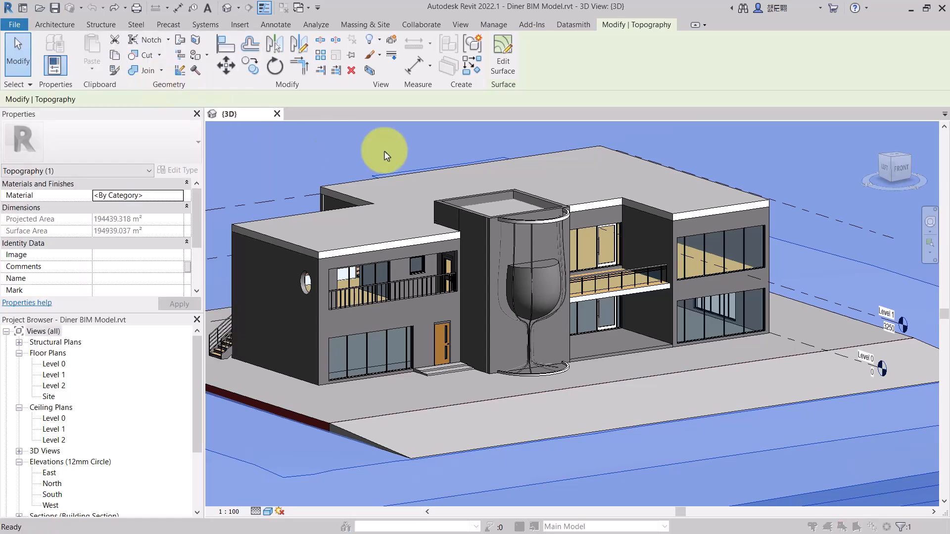
{"action": "left_click", "coordinate": [534, 119]}
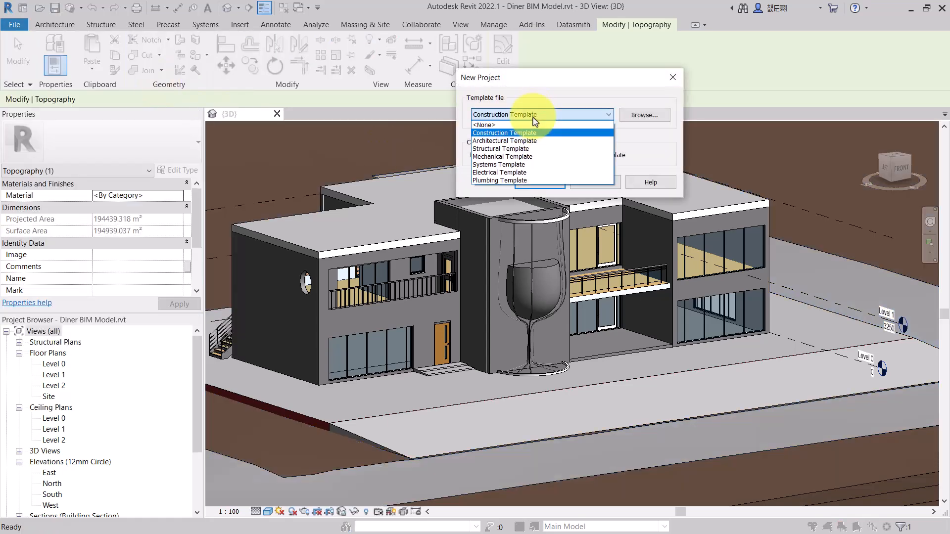
{"action": "left_click", "coordinate": [530, 143]}
{"action": "left_click", "coordinate": [540, 182]}
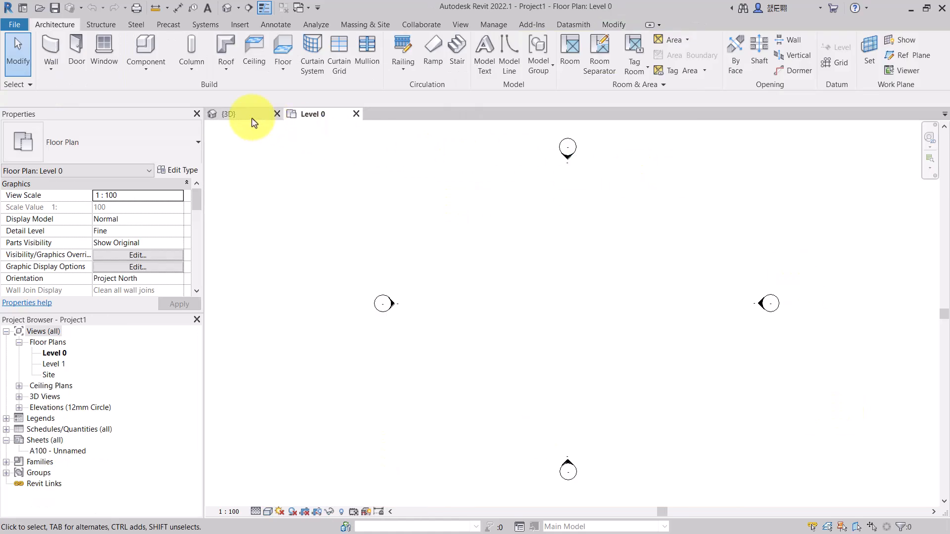
- Close the 3D view and draw a horizontal wall about 3500 mm long on the Level 0 floor plan
{"action": "left_click", "coordinate": [276, 115]}
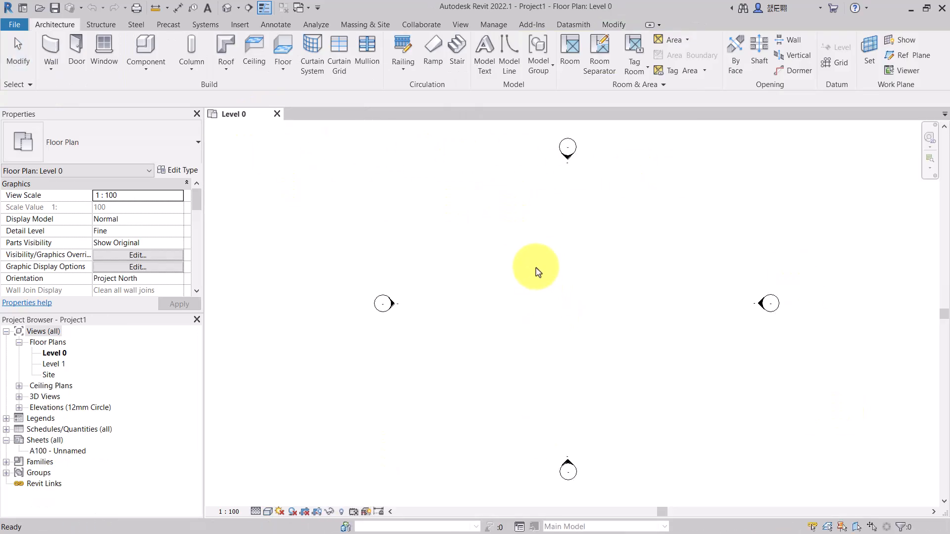
{"action": "key", "text": "l"}
{"action": "key", "text": "i"}
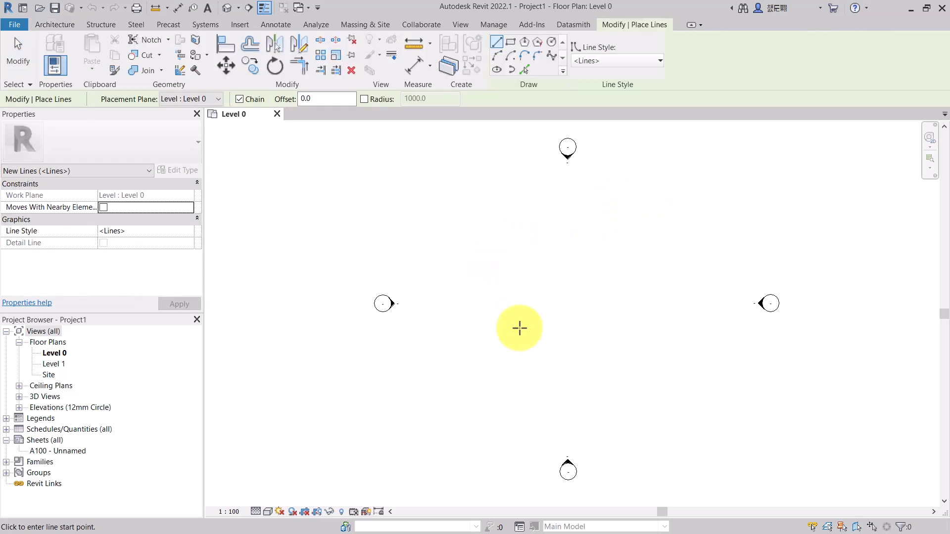
{"action": "left_click", "coordinate": [53, 24]}
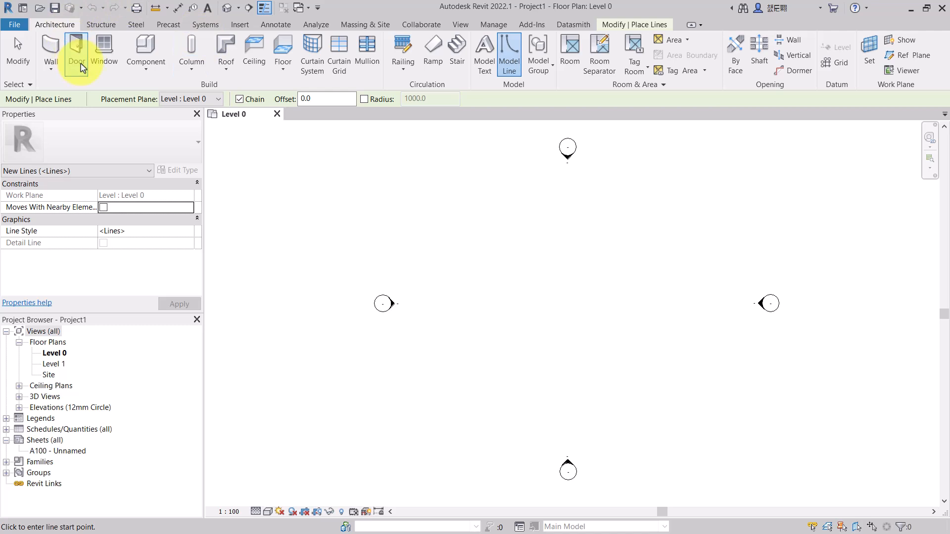
{"action": "left_click", "coordinate": [50, 42]}
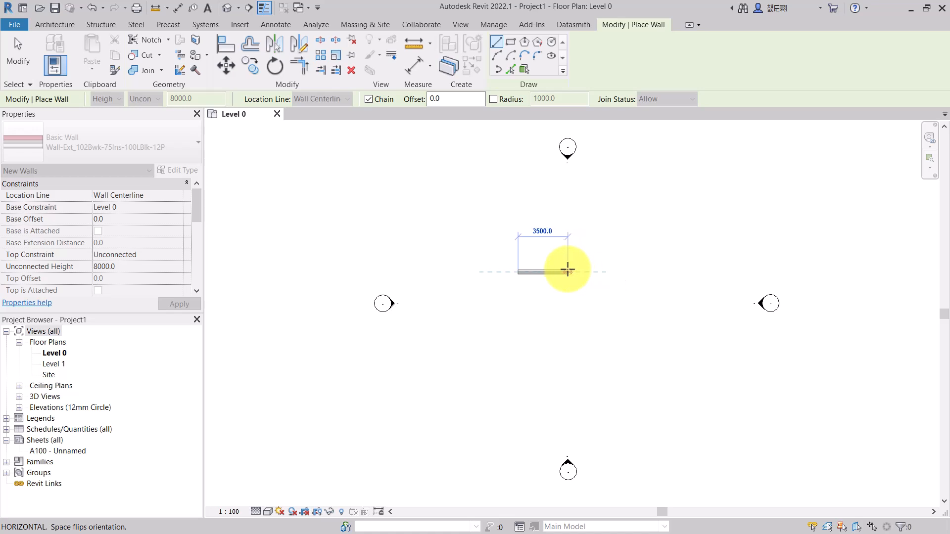
{"action": "left_click", "coordinate": [568, 271]}
{"action": "key", "text": "Escape"}
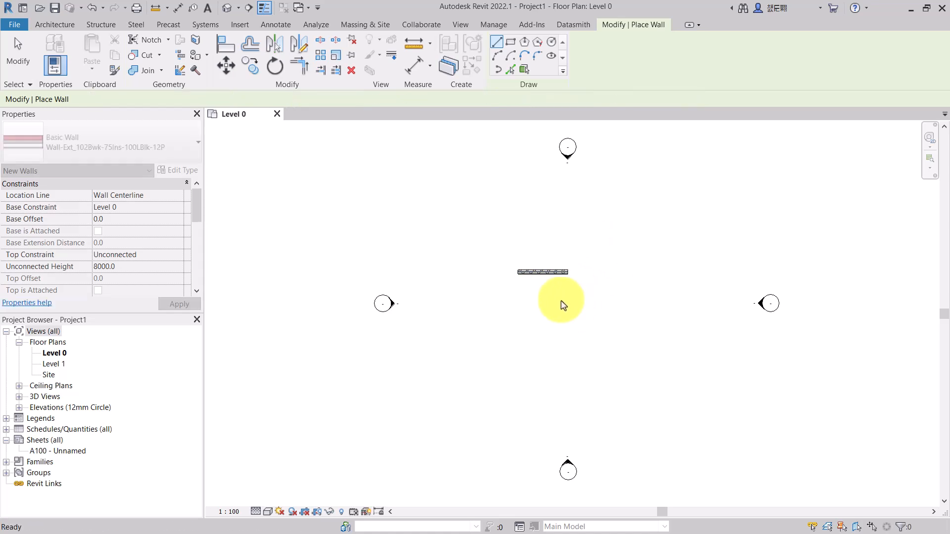
- Check the wall in the default 3D view and return to the Level 0 plan
{"action": "scroll", "coordinate": [557, 271], "scroll_direction": "up", "scroll_amount": 3}
{"action": "left_click", "coordinate": [18, 52]}
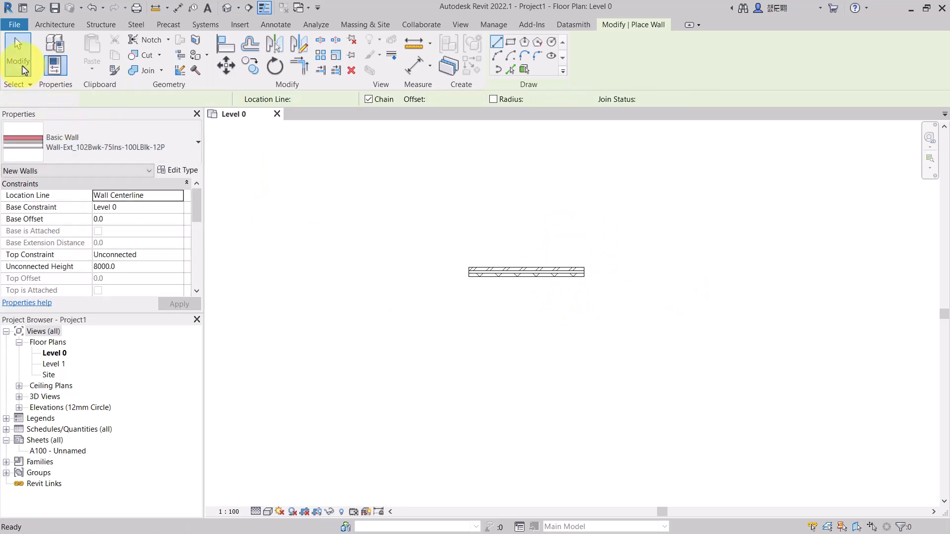
{"action": "left_click", "coordinate": [225, 7]}
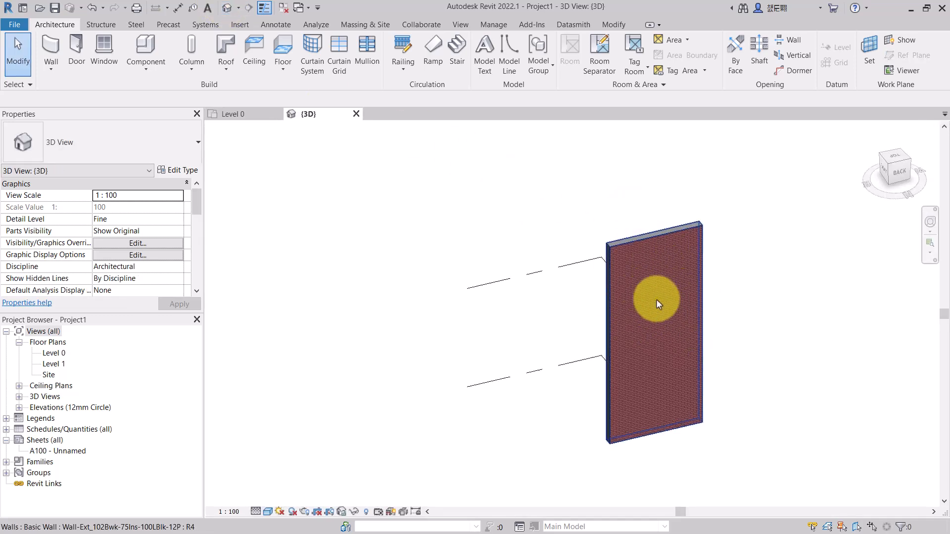
{"action": "key", "text": "ctrl+Tab"}
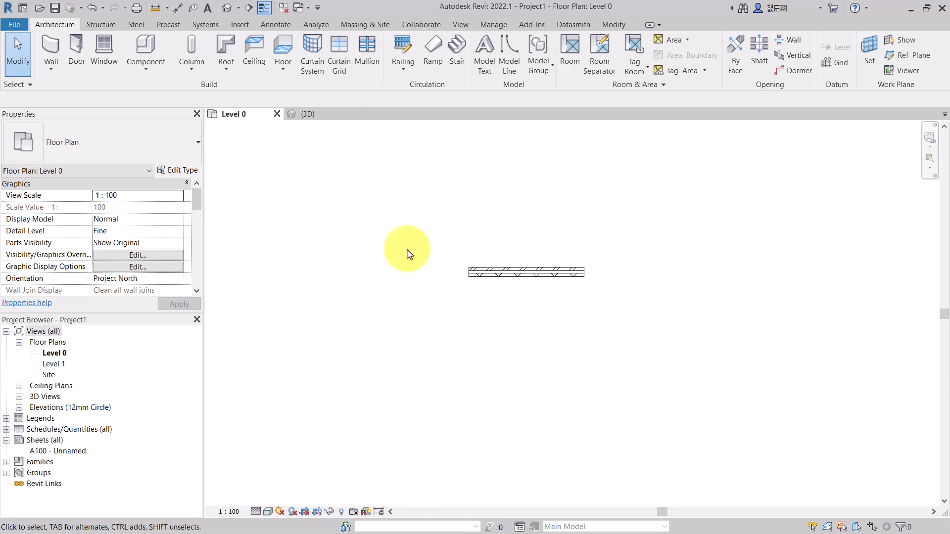
- Start a Model In-Place Generic Models family named Wine Glass Base
{"action": "left_click", "coordinate": [145, 69]}
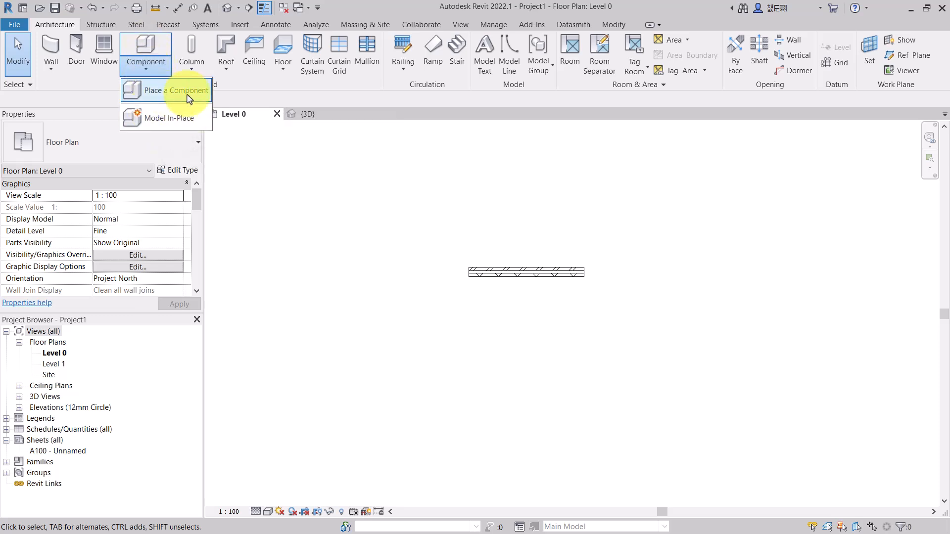
{"action": "left_click", "coordinate": [179, 118]}
{"action": "scroll", "coordinate": [420, 231], "scroll_direction": "down", "scroll_amount": 2}
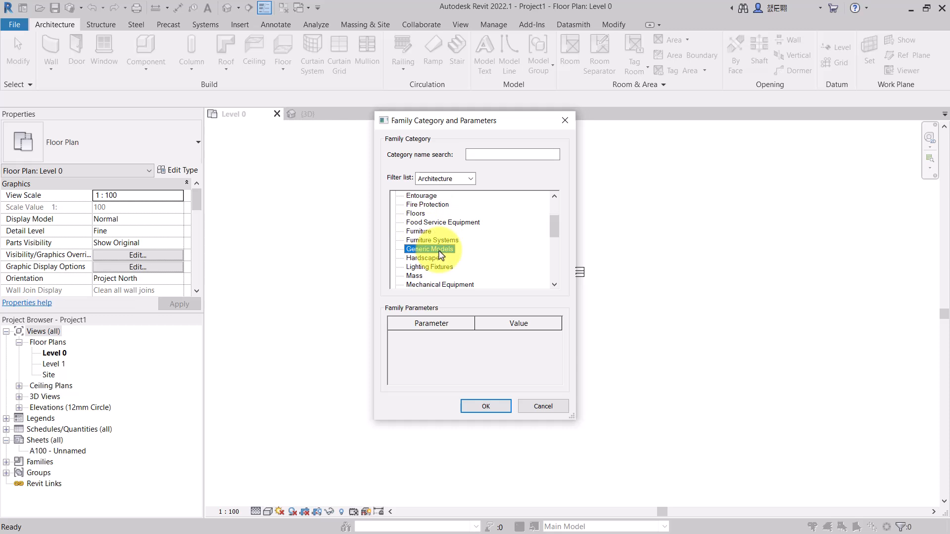
{"action": "left_click", "coordinate": [485, 404]}
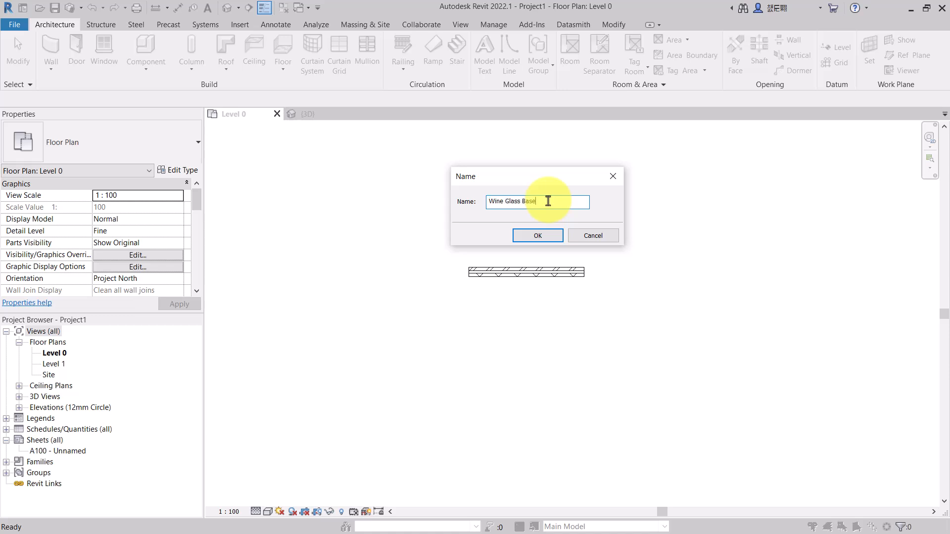
{"action": "key", "text": "Return"}
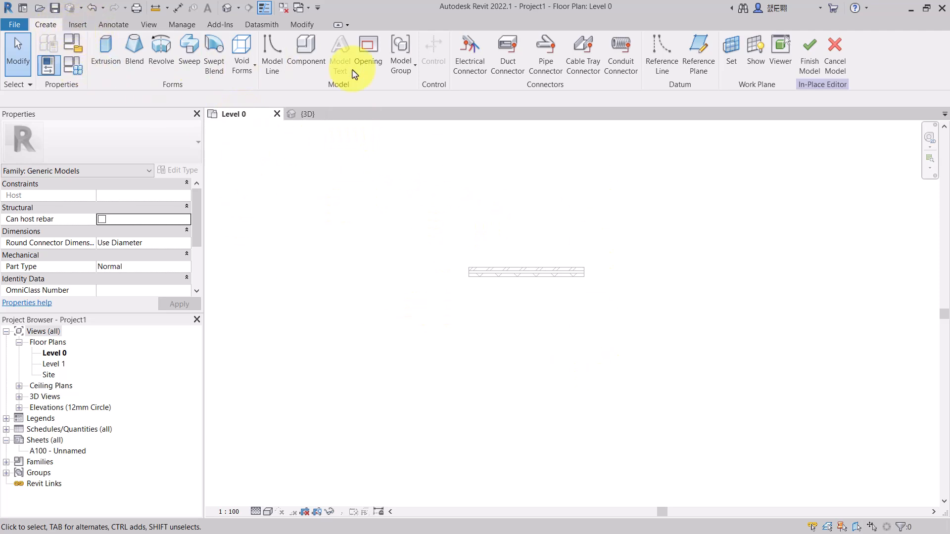
- Start an Extrusion and keep Level 0 as its work plane
{"action": "left_click", "coordinate": [105, 67]}
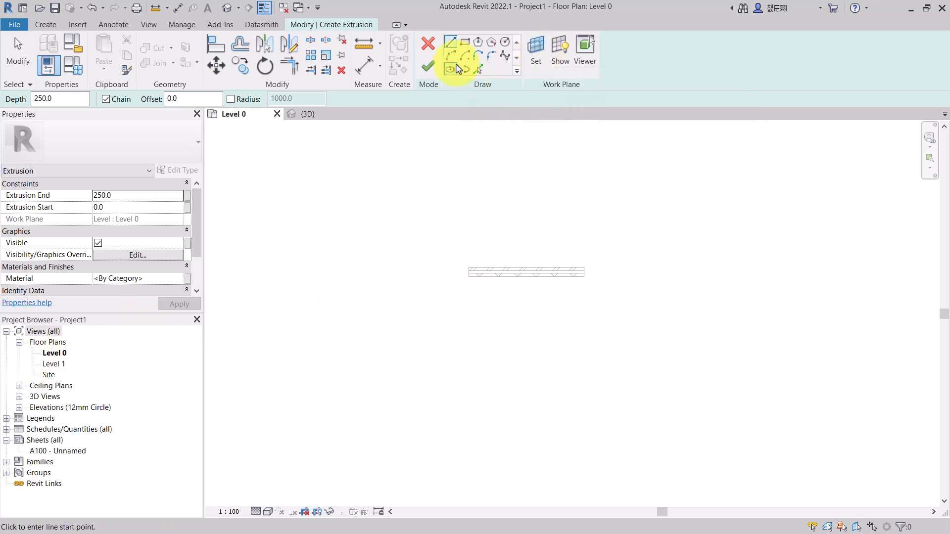
{"action": "left_click", "coordinate": [540, 63]}
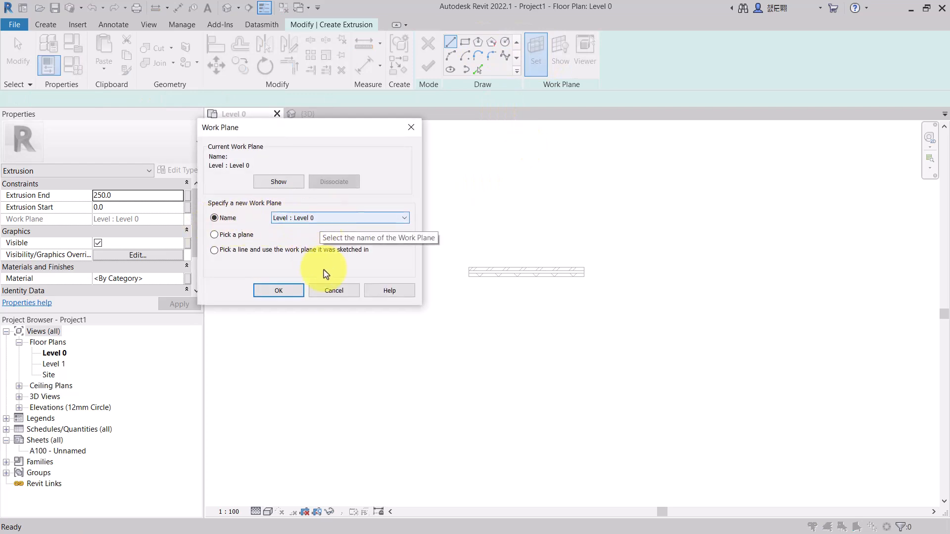
{"action": "left_click", "coordinate": [279, 290]}
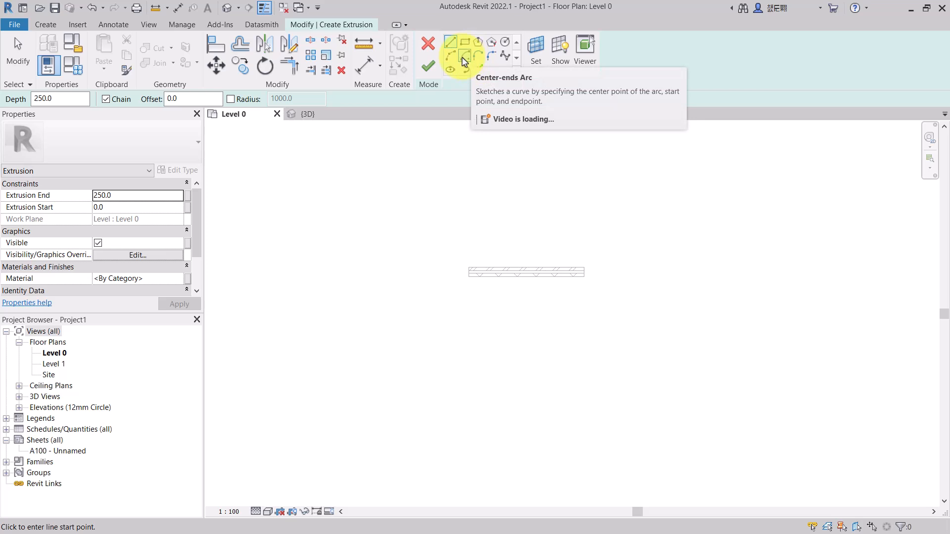
- Sketch a 180° center-ends arc of radius 1750 centred on the wall's midpoint, below the wall
{"action": "left_click", "coordinate": [465, 60]}
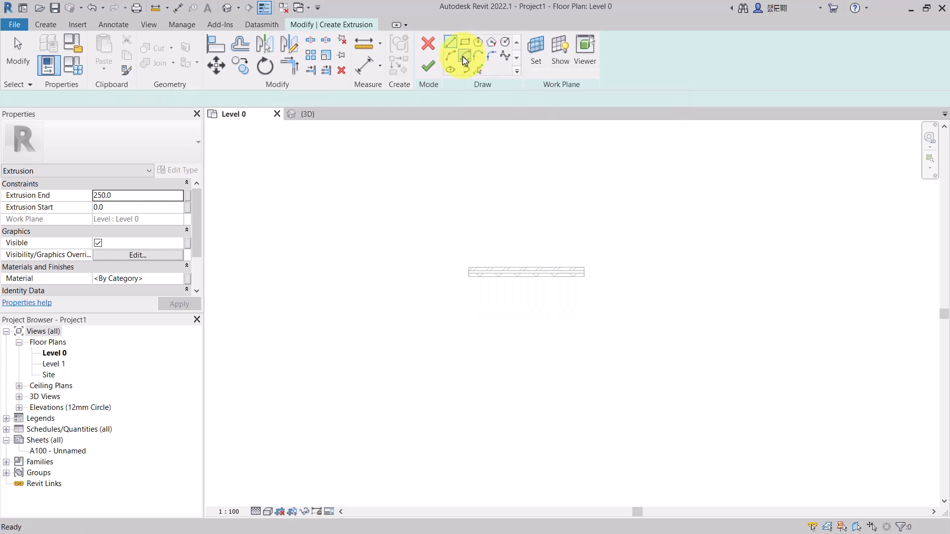
{"action": "scroll", "coordinate": [576, 290], "scroll_direction": "up", "scroll_amount": 4}
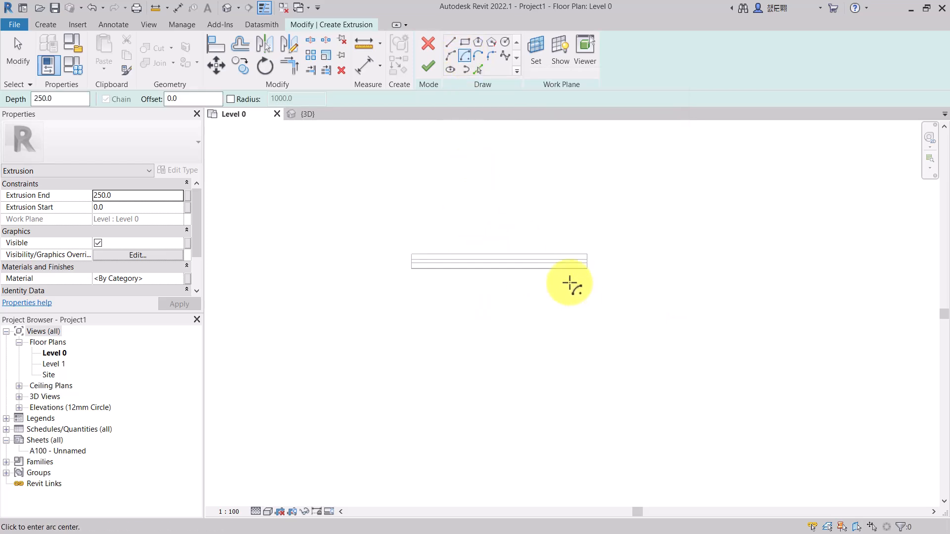
{"action": "left_click", "coordinate": [461, 263]}
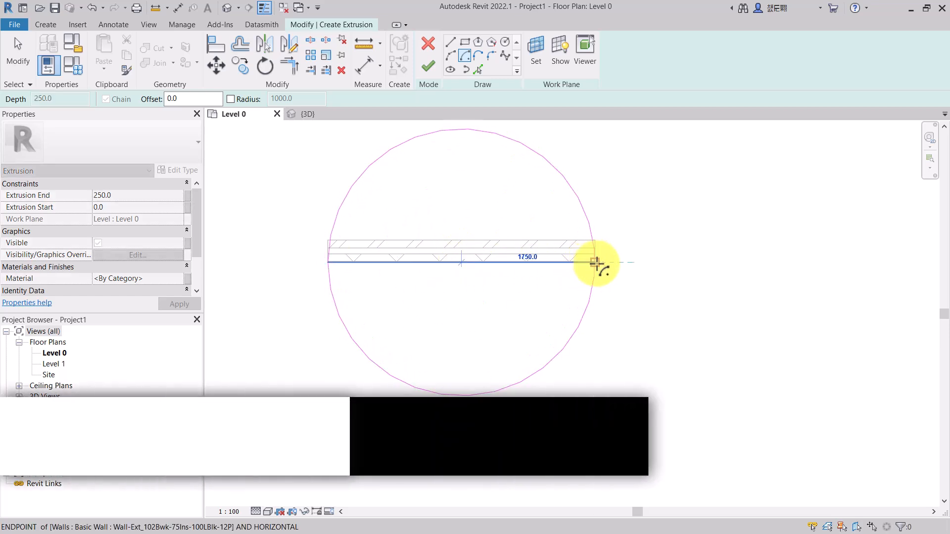
{"action": "left_click", "coordinate": [599, 266]}
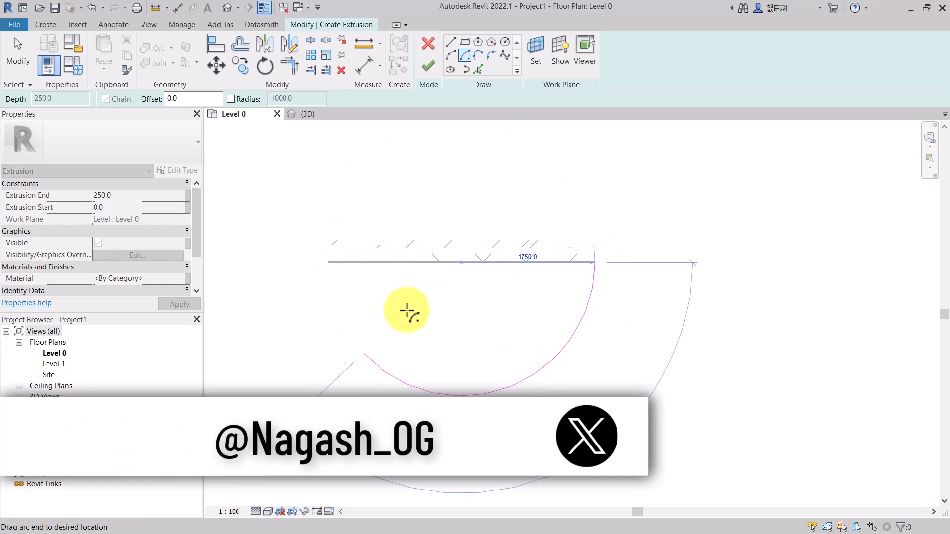
{"action": "left_click", "coordinate": [328, 263]}
{"action": "key", "text": "Escape"}
{"action": "key", "text": "Escape"}
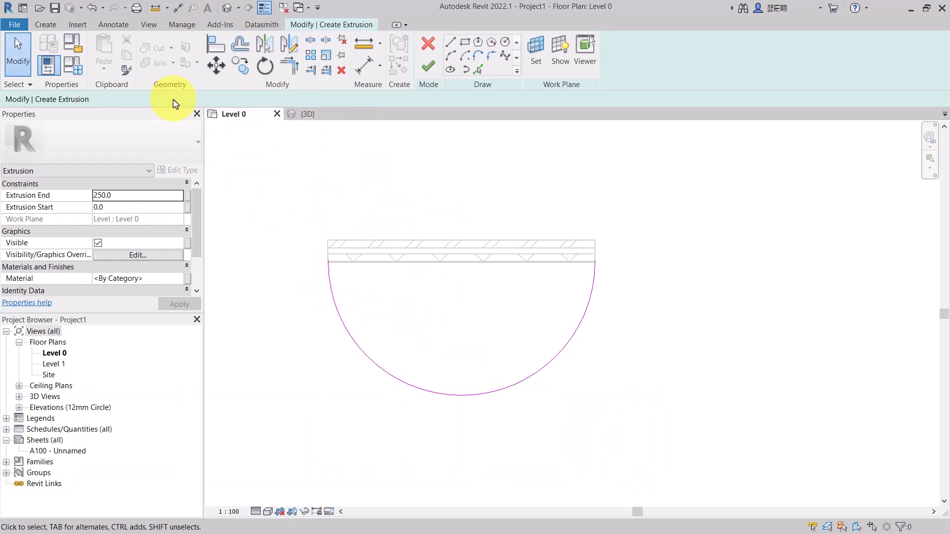
- Offset a copy of the arc 150 mm inward
{"action": "left_click", "coordinate": [290, 68]}
{"action": "left_click", "coordinate": [240, 44]}
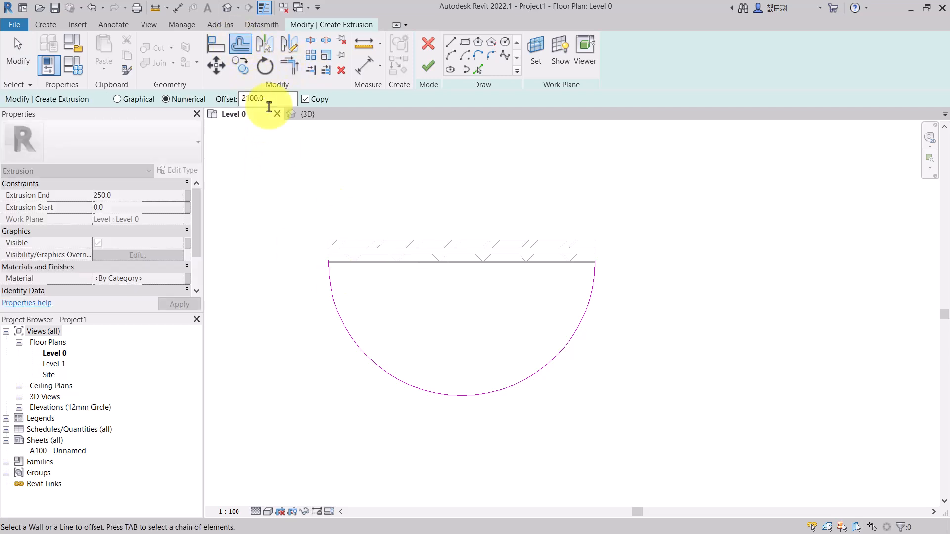
{"action": "left_click_drag", "start_coordinate": [271, 102], "coordinate": [223, 104]}
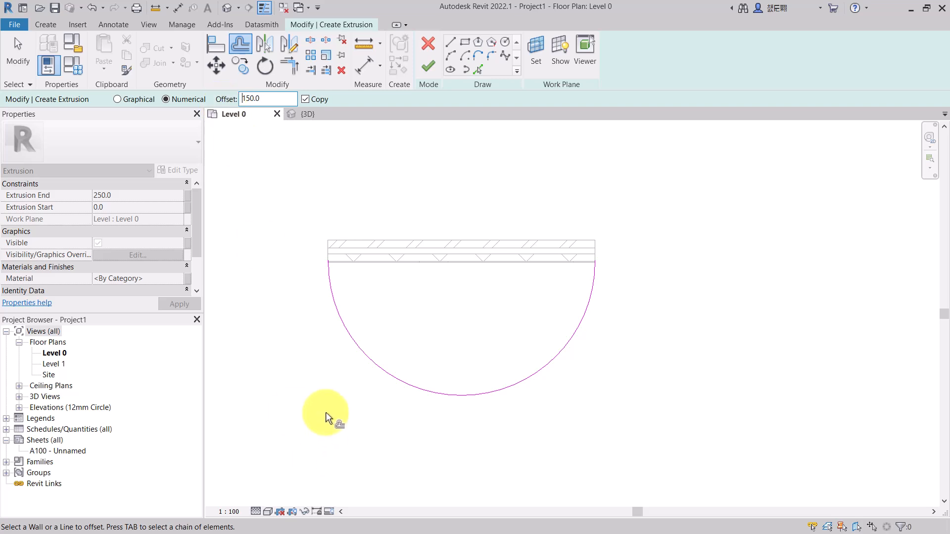
{"action": "left_click", "coordinate": [368, 354]}
{"action": "key", "text": "Escape"}
{"action": "key", "text": "Escape"}
- Draw a line closing the left ends of the two arcs
{"action": "scroll", "coordinate": [403, 171], "scroll_direction": "up", "scroll_amount": 3}
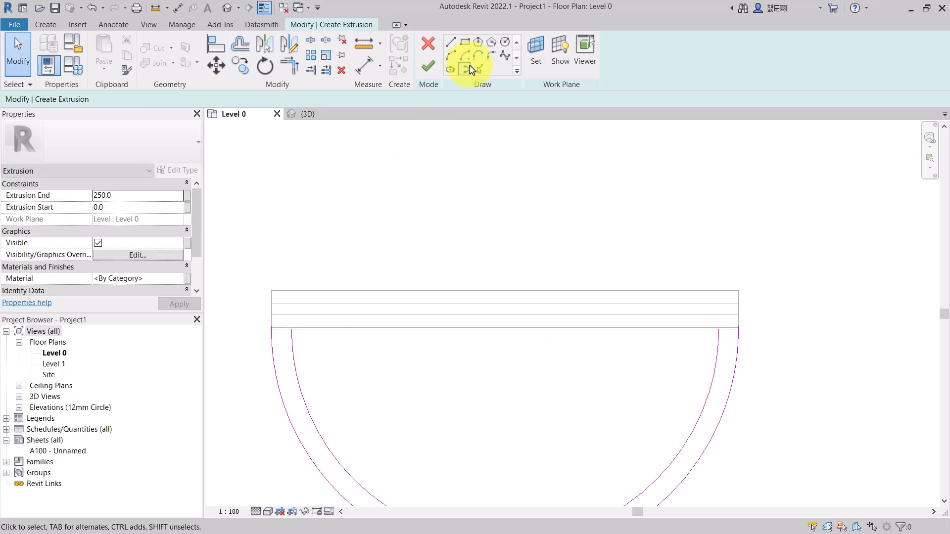
{"action": "left_click", "coordinate": [450, 43]}
{"action": "scroll", "coordinate": [263, 334], "scroll_direction": "up", "scroll_amount": 4}
{"action": "scroll", "coordinate": [263, 335], "scroll_direction": "up", "scroll_amount": 2}
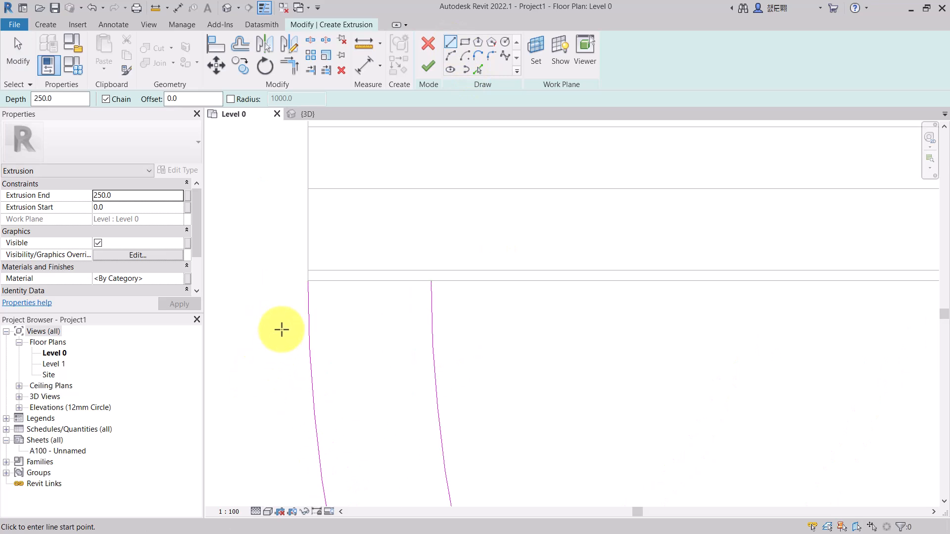
{"action": "left_click", "coordinate": [430, 281]}
{"action": "left_click", "coordinate": [311, 278]}
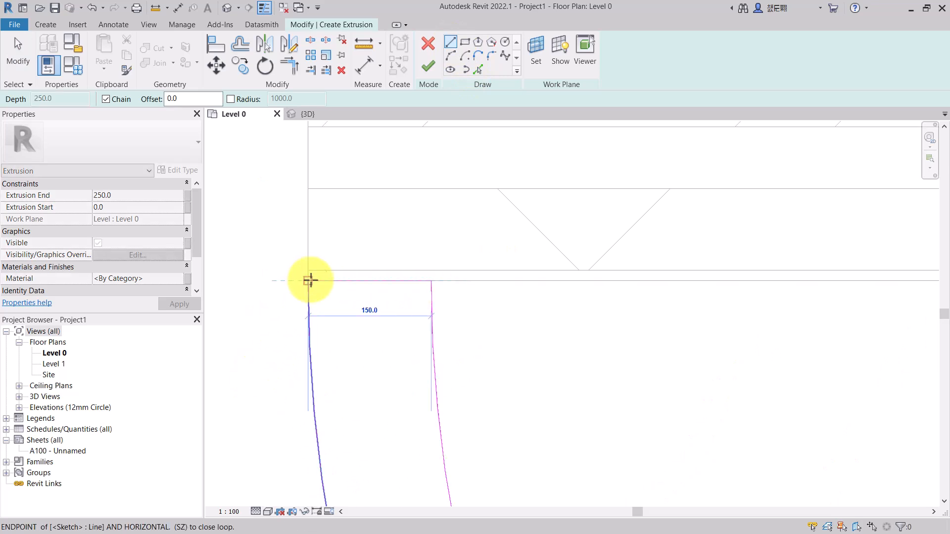
{"action": "key", "text": "Escape"}
- Draw a line closing the right ends of the two arcs
{"action": "scroll", "coordinate": [233, 377], "scroll_direction": "down", "scroll_amount": 6}
{"action": "scroll", "coordinate": [600, 350], "scroll_direction": "up", "scroll_amount": 3}
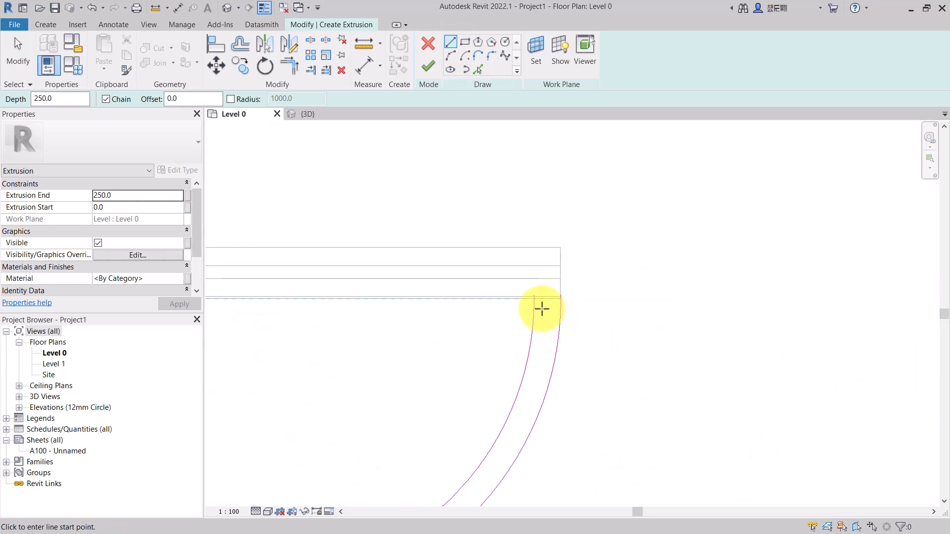
{"action": "left_click", "coordinate": [533, 298]}
{"action": "left_click", "coordinate": [561, 300]}
{"action": "key", "text": "Escape"}
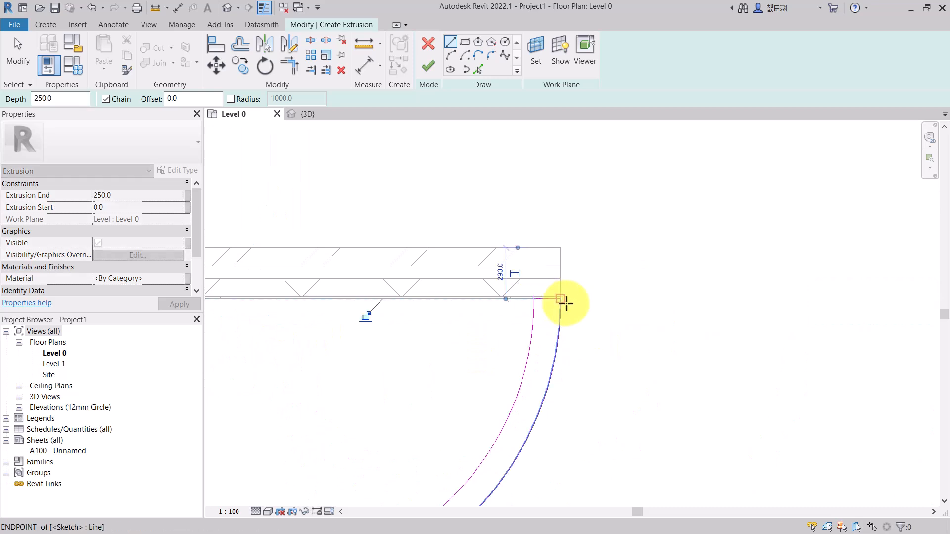
- Check the sketch in the 3D view and return to the Level 0 plan
{"action": "scroll", "coordinate": [562, 303], "scroll_direction": "down", "scroll_amount": 5}
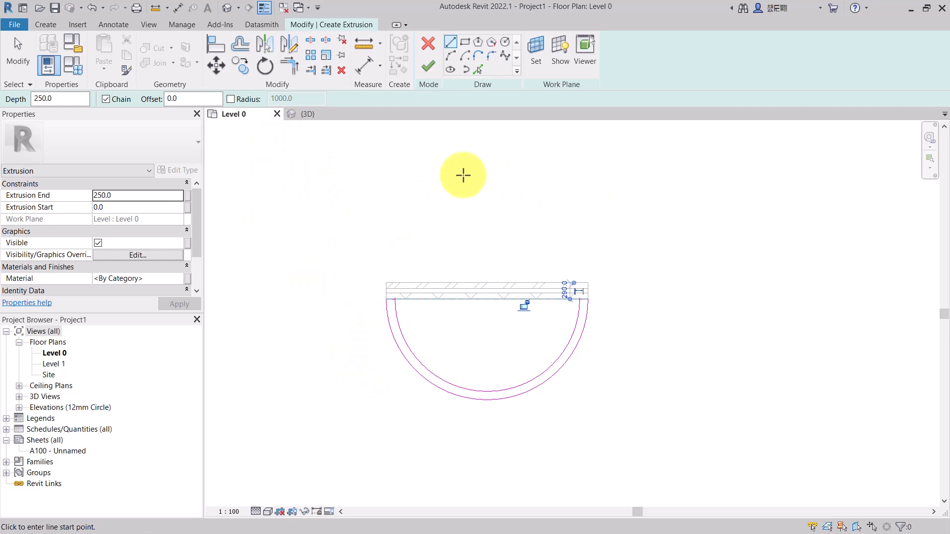
{"action": "left_click", "coordinate": [317, 116]}
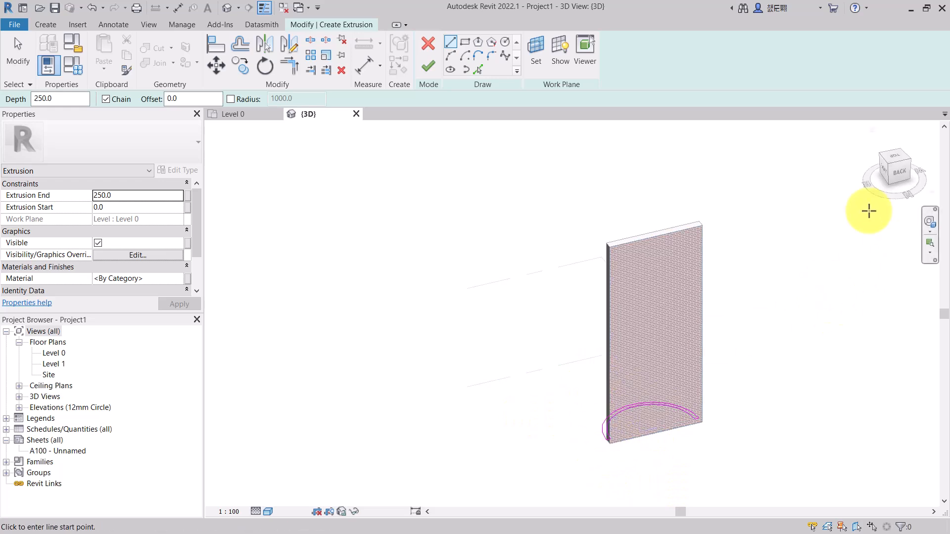
{"action": "left_click", "coordinate": [242, 118]}
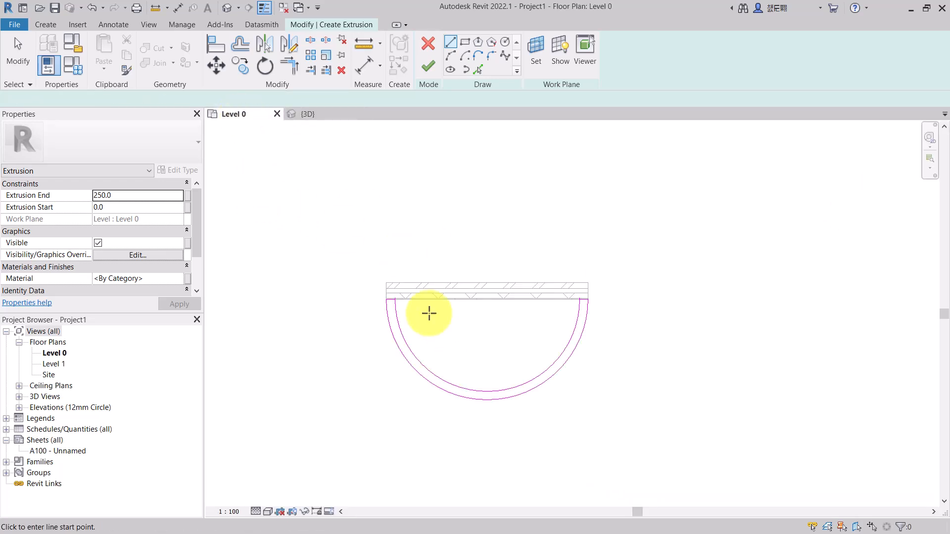
- Mirror a copy of the ring profile across the wall's centreline, then delete the original half below the wall
{"action": "key", "text": "Escape"}
{"action": "mouse_move", "coordinate": [337, 251]}
{"action": "left_mouse_down"}
{"action": "mouse_move", "coordinate": [544, 434]}
{"action": "mouse_move", "coordinate": [637, 434]}
{"action": "left_mouse_up"}
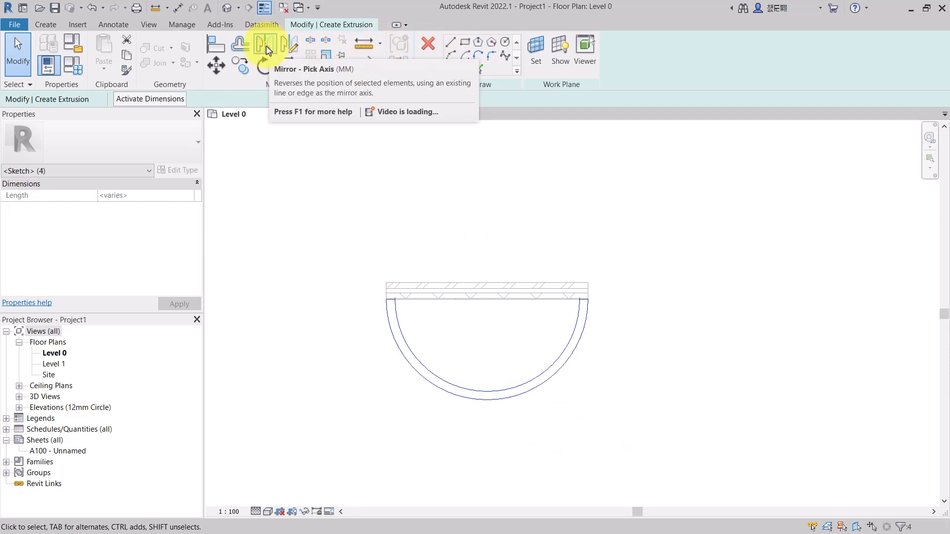
{"action": "left_click", "coordinate": [266, 46]}
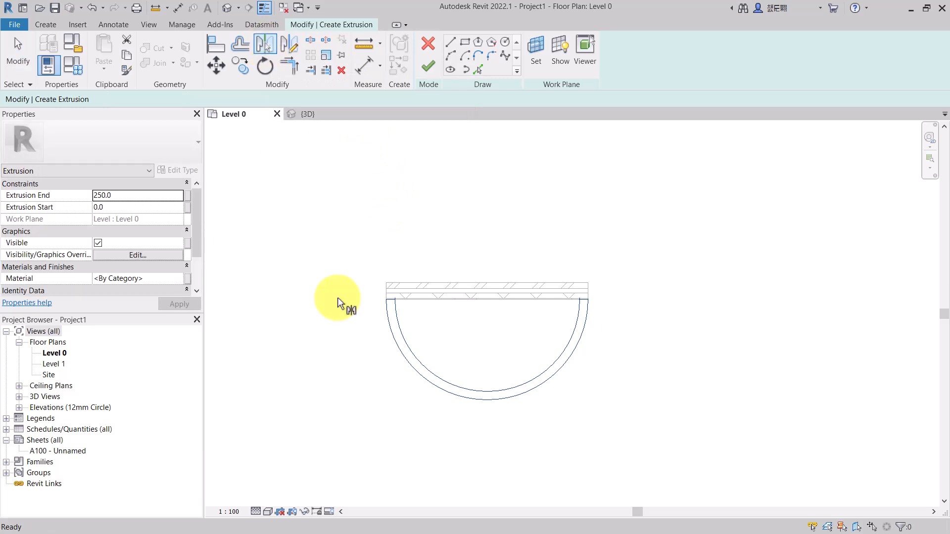
{"action": "left_click", "coordinate": [494, 288]}
{"action": "left_click", "coordinate": [322, 335]}
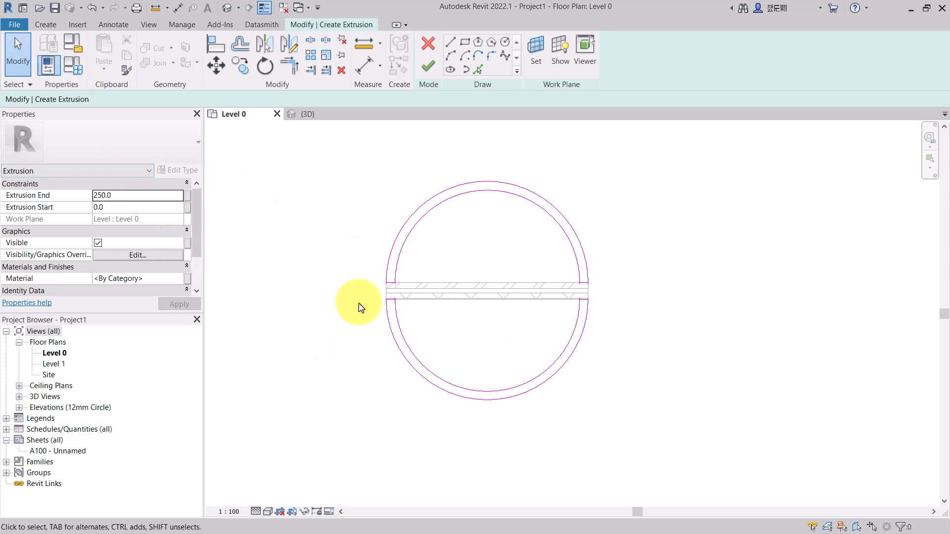
{"action": "left_click_drag", "start_coordinate": [350, 289], "coordinate": [613, 424]}
{"action": "key", "text": "Delete"}
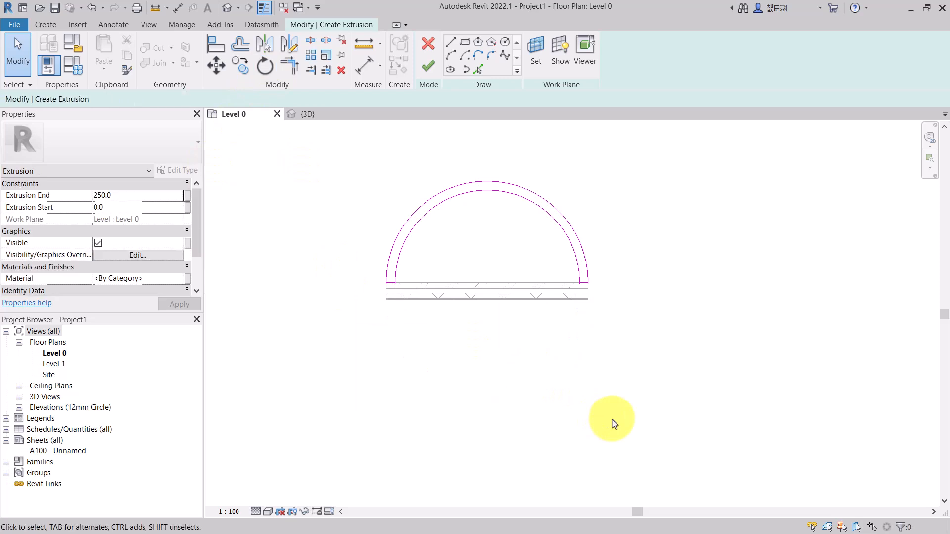
- Switch to the 3D view and finish the extrusion sketch
{"action": "left_click", "coordinate": [324, 115]}
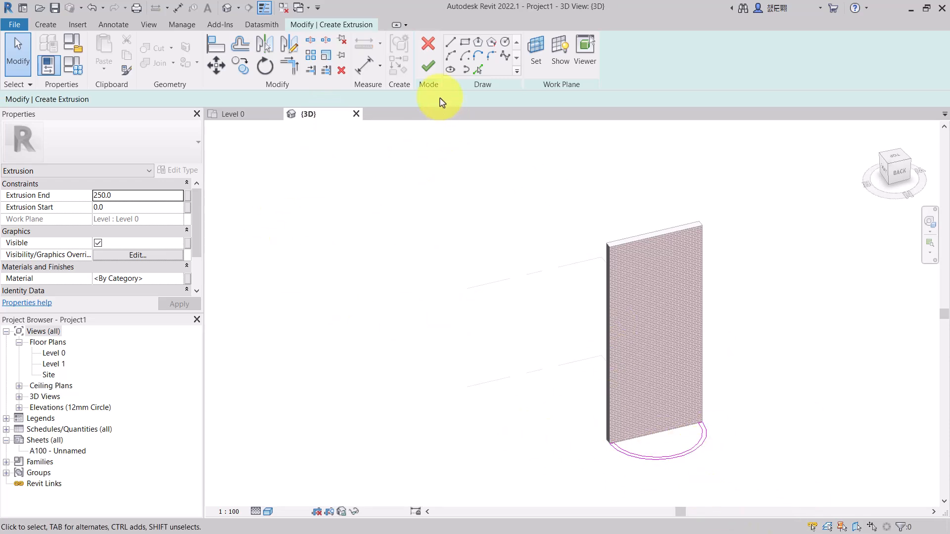
{"action": "left_click", "coordinate": [429, 76]}
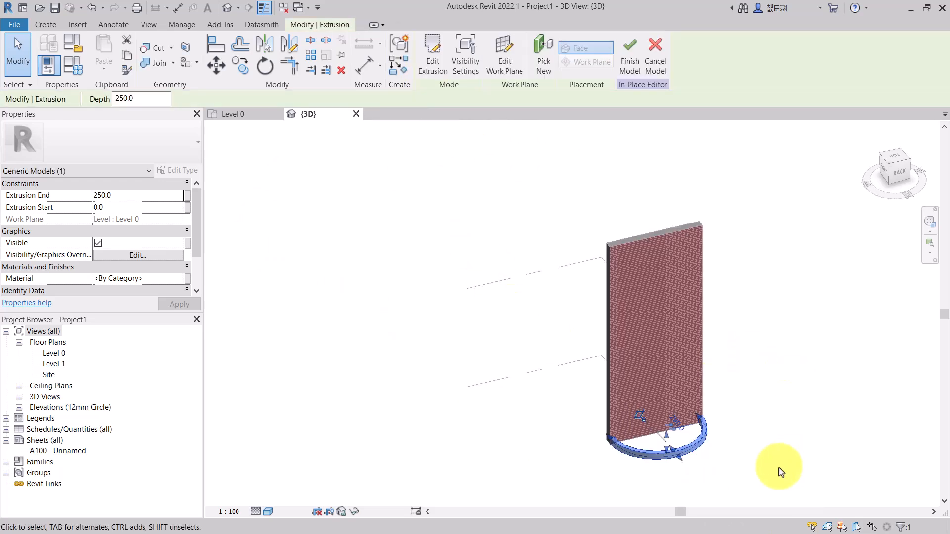
- Drag the extrusion's top shape handle in the back view to lengthen it to about 287 mm
{"action": "scroll", "coordinate": [747, 500], "scroll_direction": "up", "scroll_amount": 2}
{"action": "scroll", "coordinate": [589, 435], "scroll_direction": "up", "scroll_amount": 5}
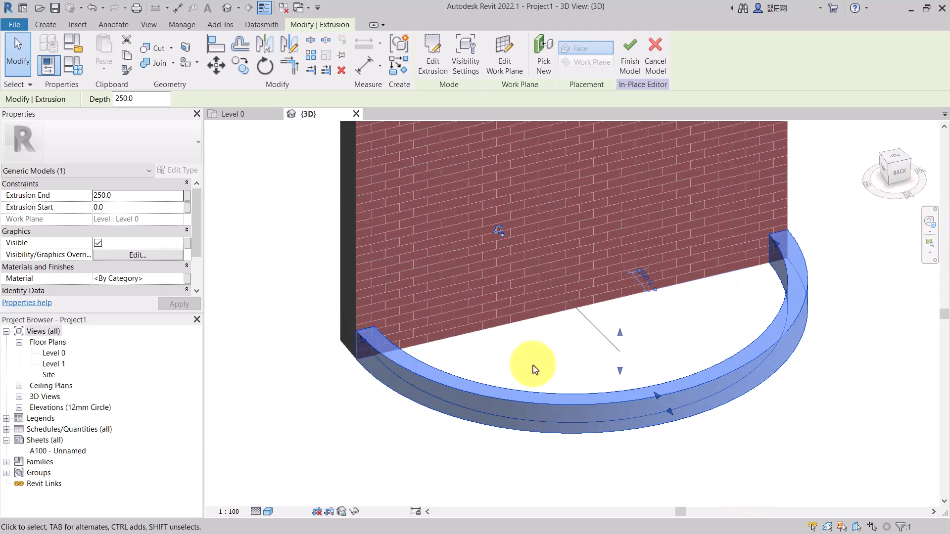
{"action": "left_click_drag", "start_coordinate": [907, 170], "coordinate": [887, 179]}
{"action": "left_click", "coordinate": [905, 177]}
{"action": "scroll", "coordinate": [537, 292], "scroll_direction": "down", "scroll_amount": 6}
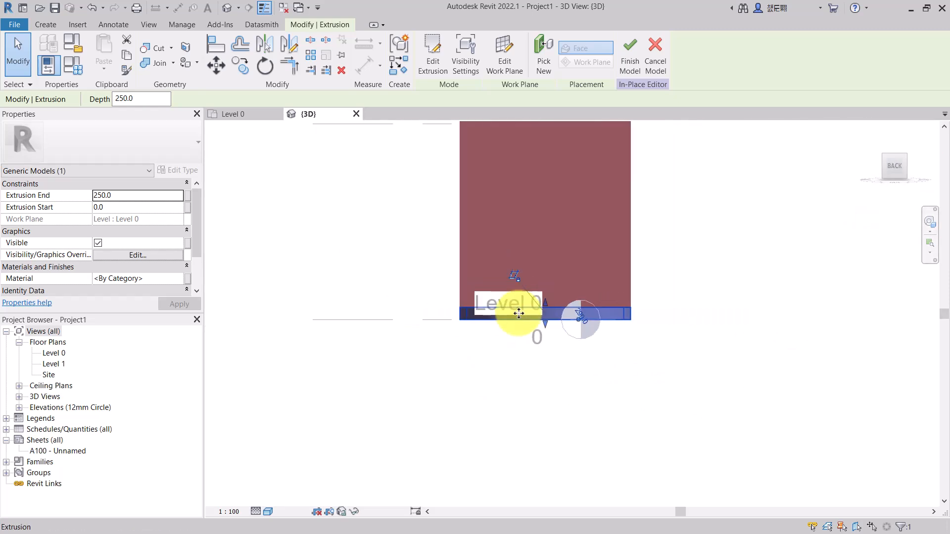
{"action": "scroll", "coordinate": [493, 141], "scroll_direction": "down", "scroll_amount": 1}
{"action": "scroll", "coordinate": [494, 142], "scroll_direction": "up", "scroll_amount": 1}
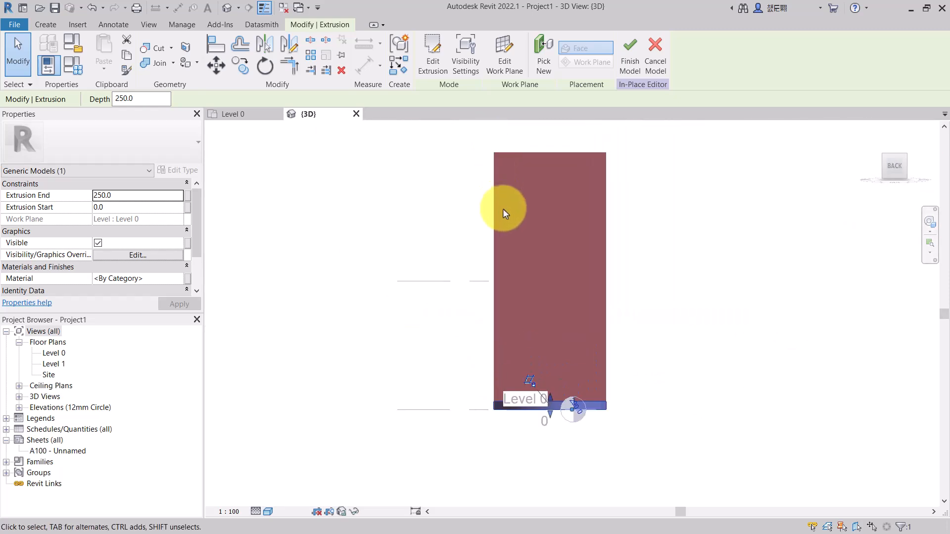
{"action": "scroll", "coordinate": [515, 316], "scroll_direction": "up", "scroll_amount": 5}
{"action": "scroll", "coordinate": [587, 292], "scroll_direction": "down", "scroll_amount": 3}
{"action": "scroll", "coordinate": [552, 445], "scroll_direction": "up", "scroll_amount": 3}
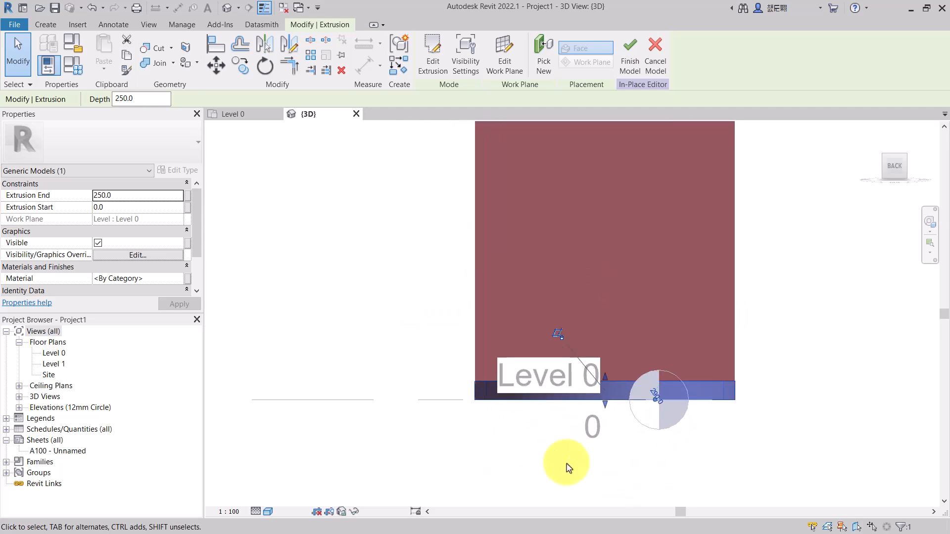
{"action": "left_click_drag", "start_coordinate": [610, 363], "coordinate": [663, 387]}
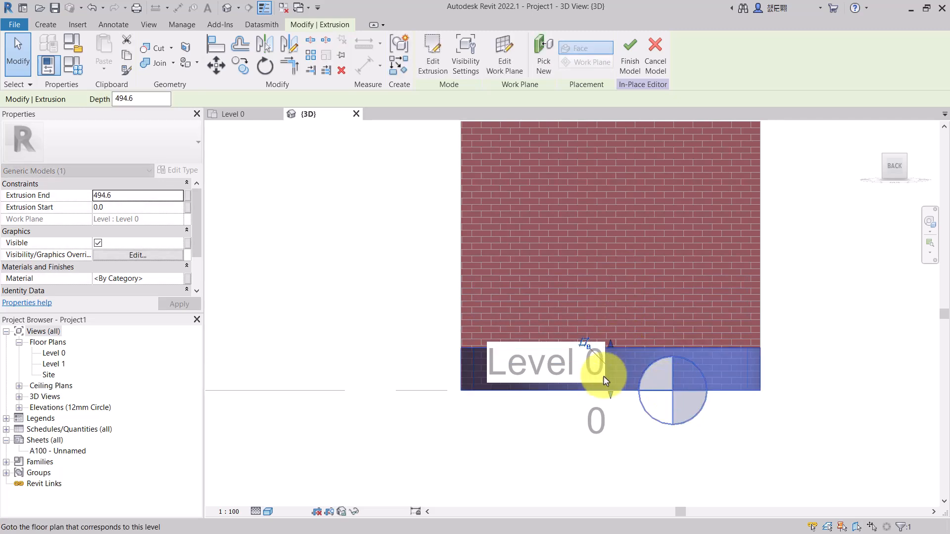
{"action": "scroll", "coordinate": [613, 379], "scroll_direction": "up", "scroll_amount": 2}
{"action": "left_click_drag", "start_coordinate": [573, 320], "coordinate": [575, 352]}
{"action": "key", "text": "Escape"}
- Try to move the selected extrusion upward from its bottom corner endpoint
{"action": "scroll", "coordinate": [532, 361], "scroll_direction": "down", "scroll_amount": 4}
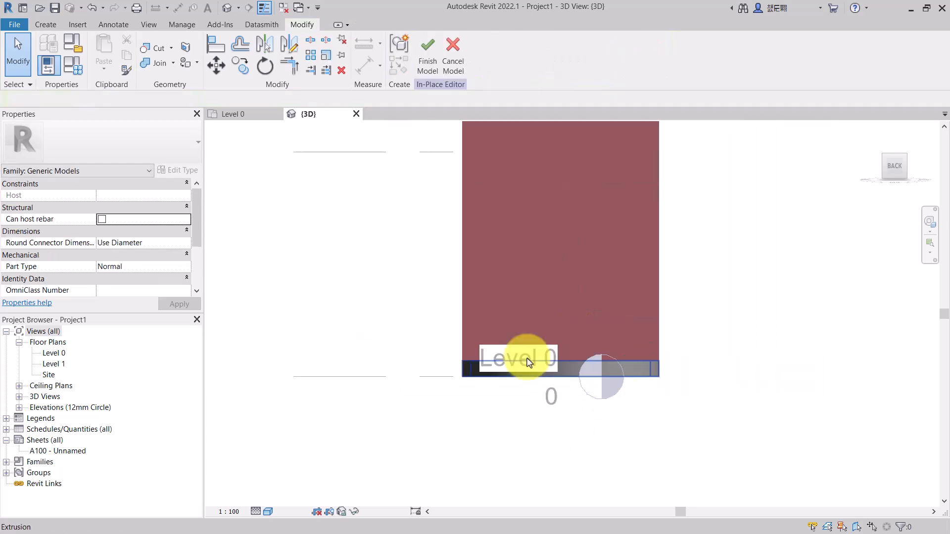
{"action": "scroll", "coordinate": [566, 324], "scroll_direction": "down", "scroll_amount": 2}
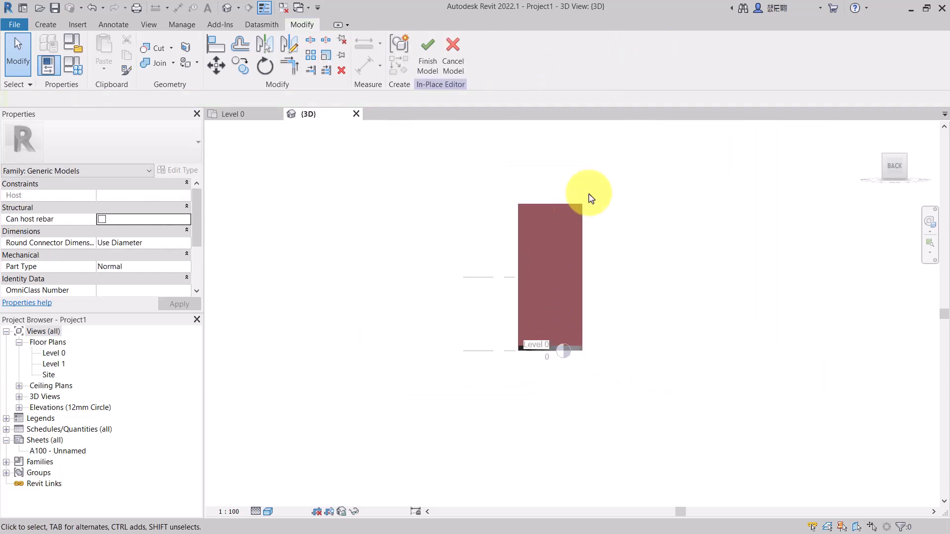
{"action": "left_click", "coordinate": [885, 159]}
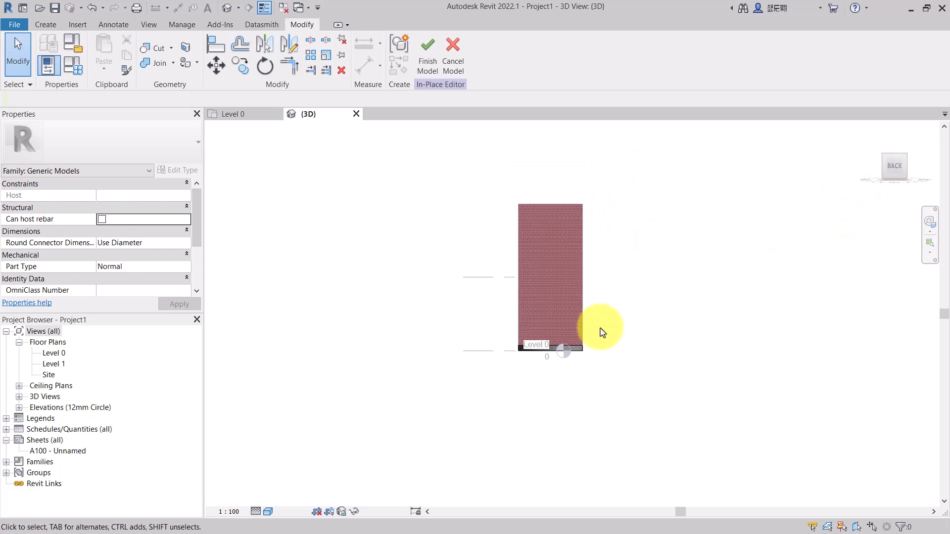
{"action": "scroll", "coordinate": [572, 339], "scroll_direction": "up", "scroll_amount": 4}
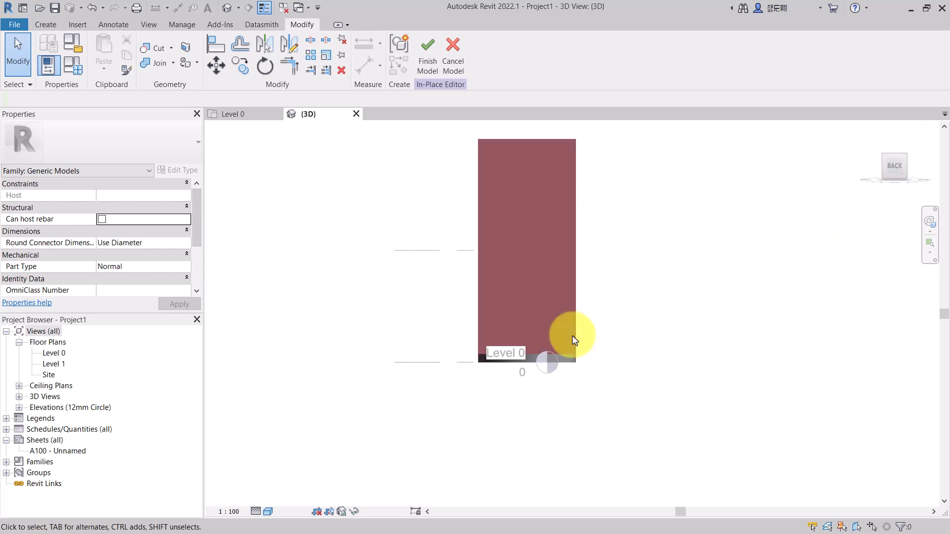
{"action": "left_click", "coordinate": [558, 376]}
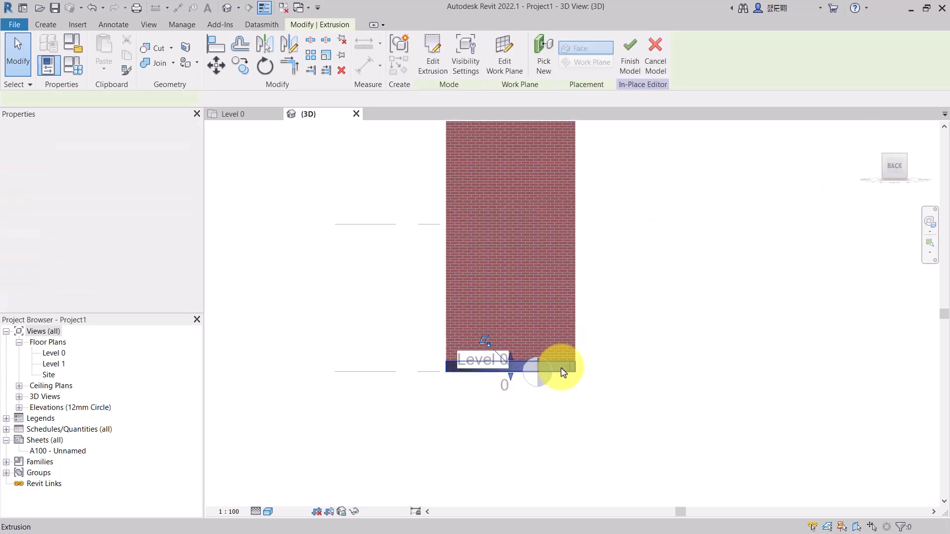
{"action": "left_click", "coordinate": [243, 68]}
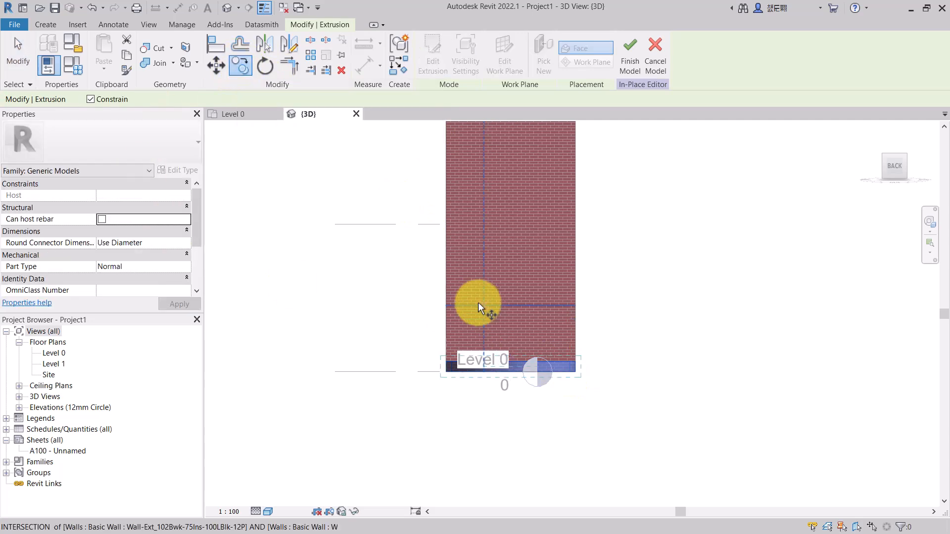
{"action": "scroll", "coordinate": [483, 304], "scroll_direction": "up", "scroll_amount": 2}
{"action": "left_click", "coordinate": [432, 393]}
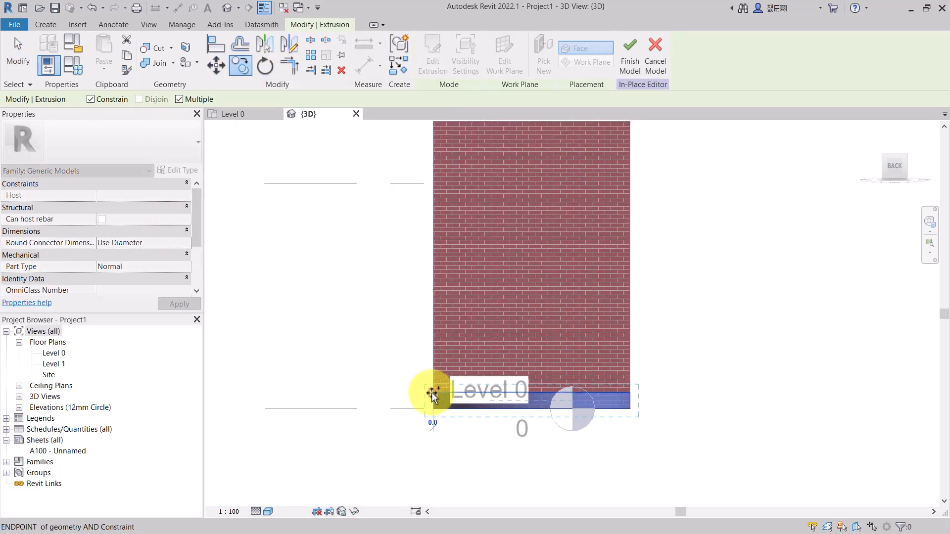
{"action": "scroll", "coordinate": [431, 392], "scroll_direction": "up", "scroll_amount": 2}
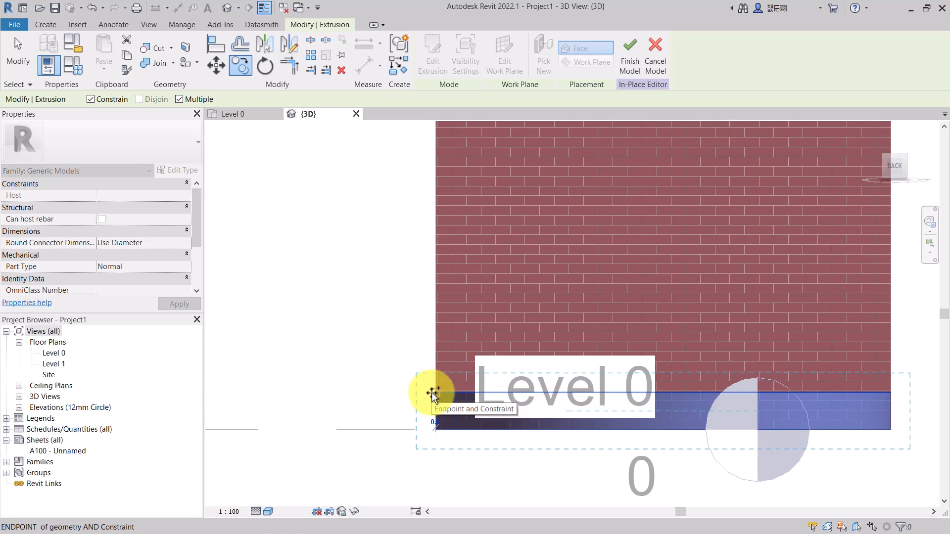
{"action": "scroll", "coordinate": [431, 392], "scroll_direction": "down", "scroll_amount": 5}
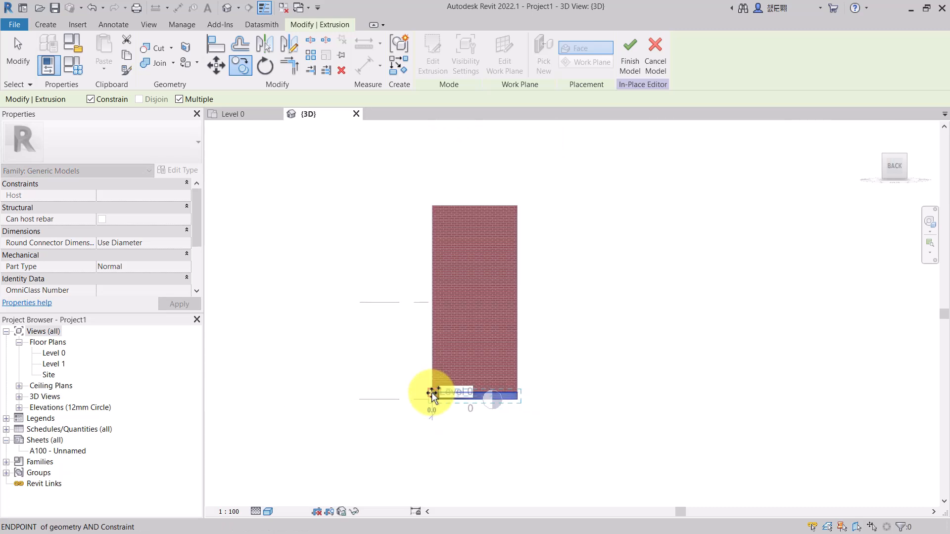
{"action": "scroll", "coordinate": [429, 201], "scroll_direction": "up", "scroll_amount": 4}
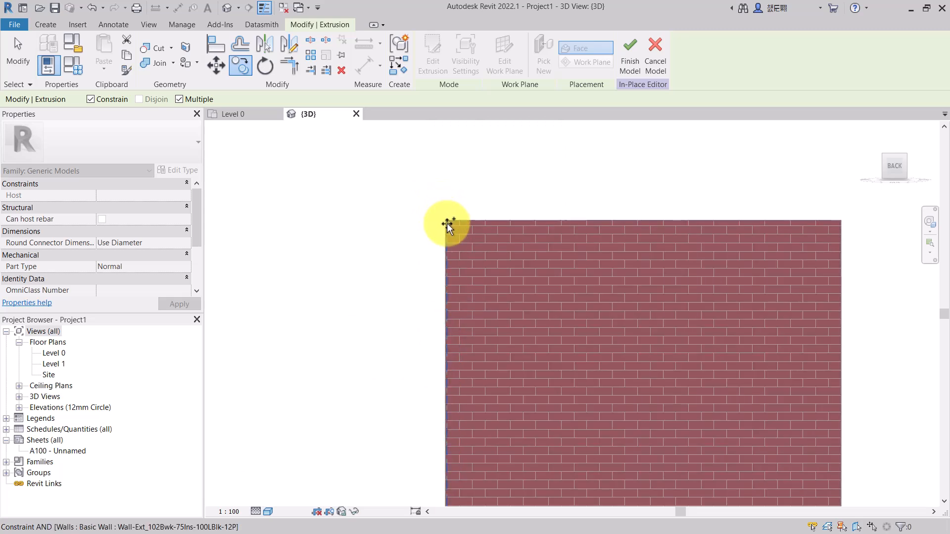
{"action": "scroll", "coordinate": [447, 224], "scroll_direction": "down", "scroll_amount": 5}
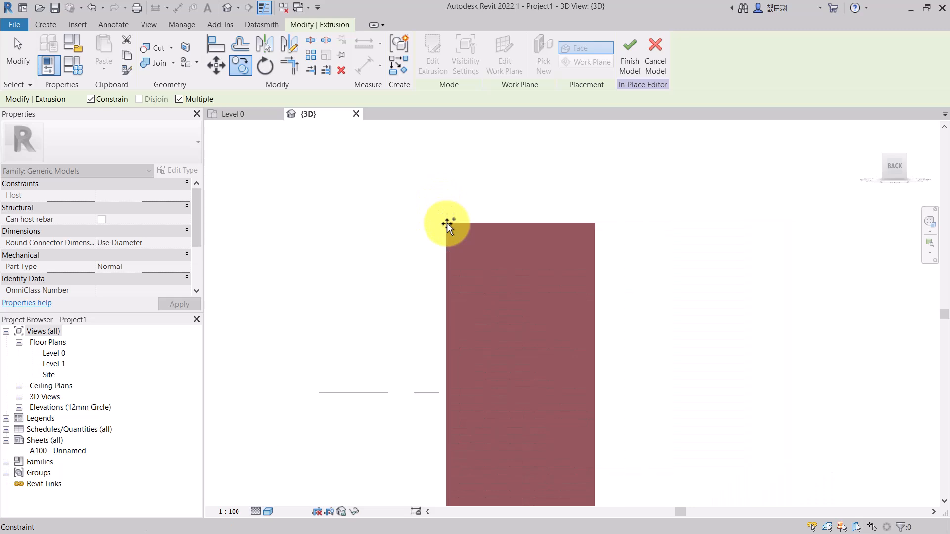
{"action": "scroll", "coordinate": [431, 355], "scroll_direction": "up", "scroll_amount": 5}
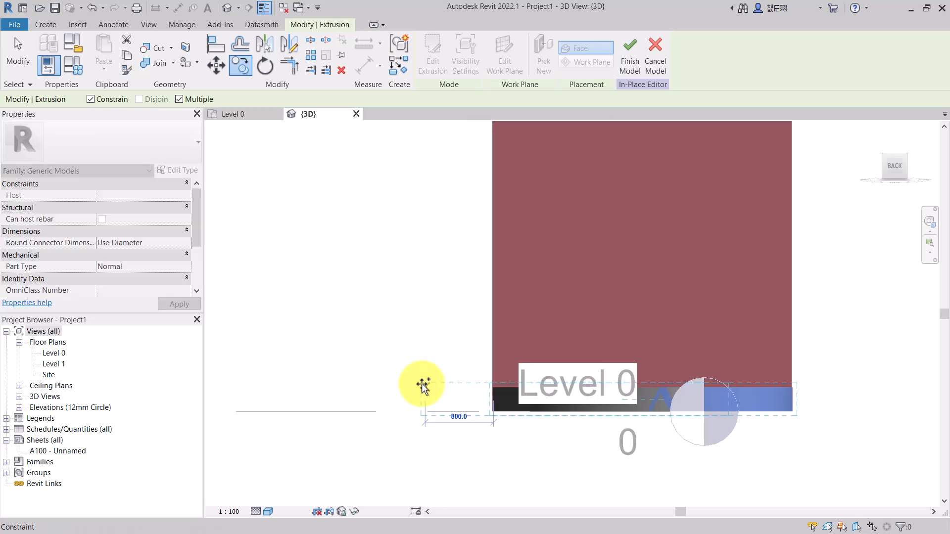
{"action": "key", "text": "Escape"}
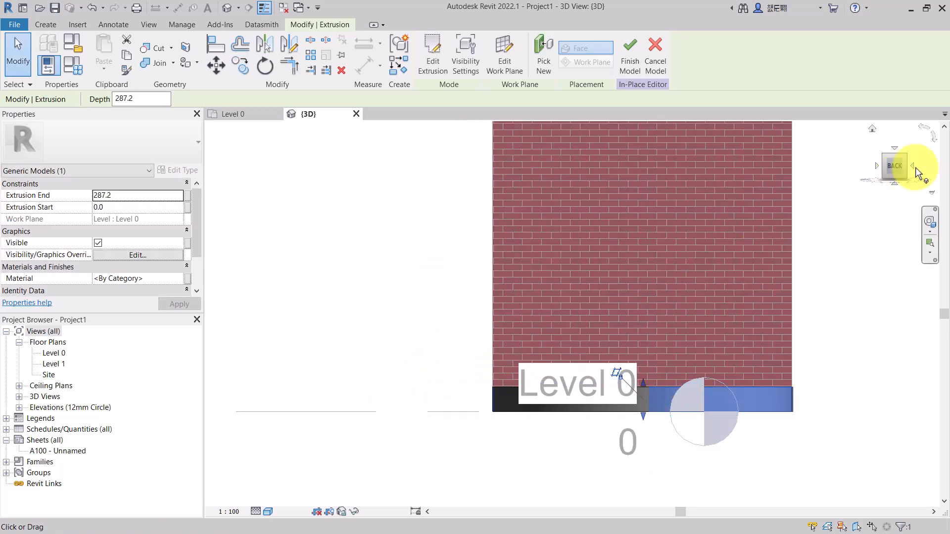
- Drag the extrusion's handles so its top sits at about 1800 mm and its base at about 1378 mm
{"action": "left_click", "coordinate": [886, 156]}
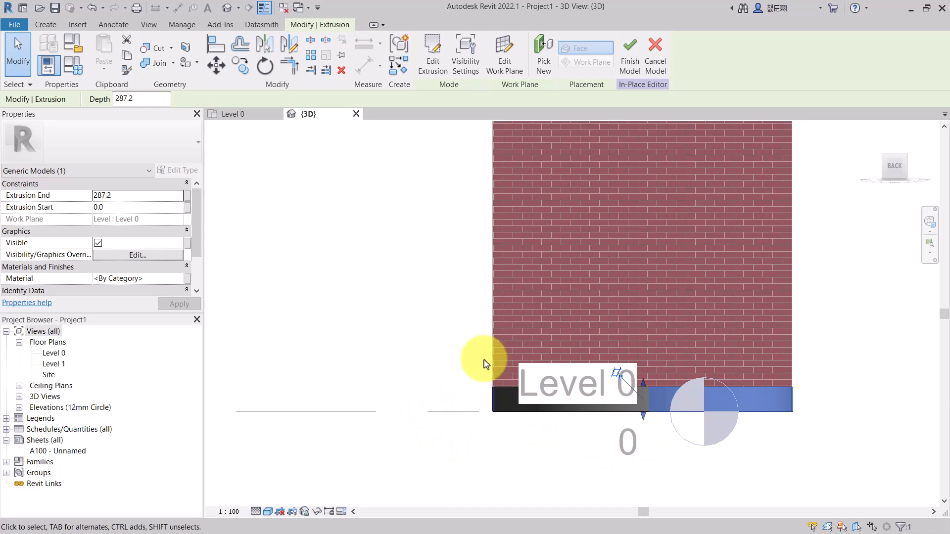
{"action": "scroll", "coordinate": [483, 360], "scroll_direction": "down", "scroll_amount": 2}
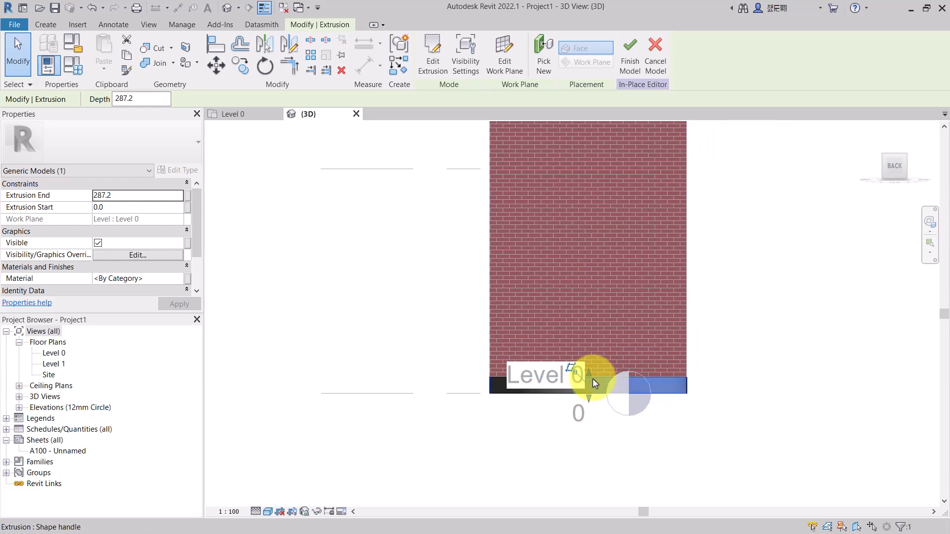
{"action": "left_click_drag", "start_coordinate": [591, 375], "coordinate": [593, 292]}
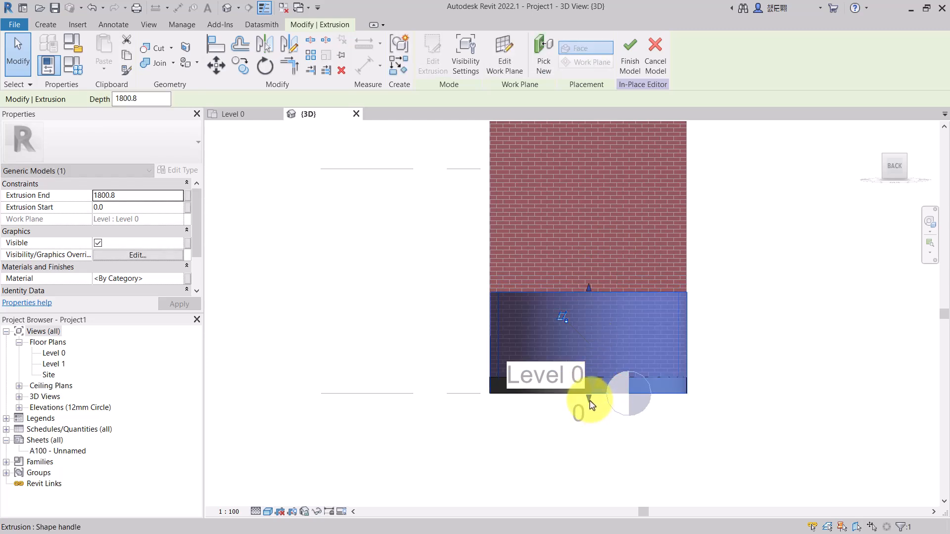
{"action": "left_click_drag", "start_coordinate": [590, 399], "coordinate": [588, 316]}
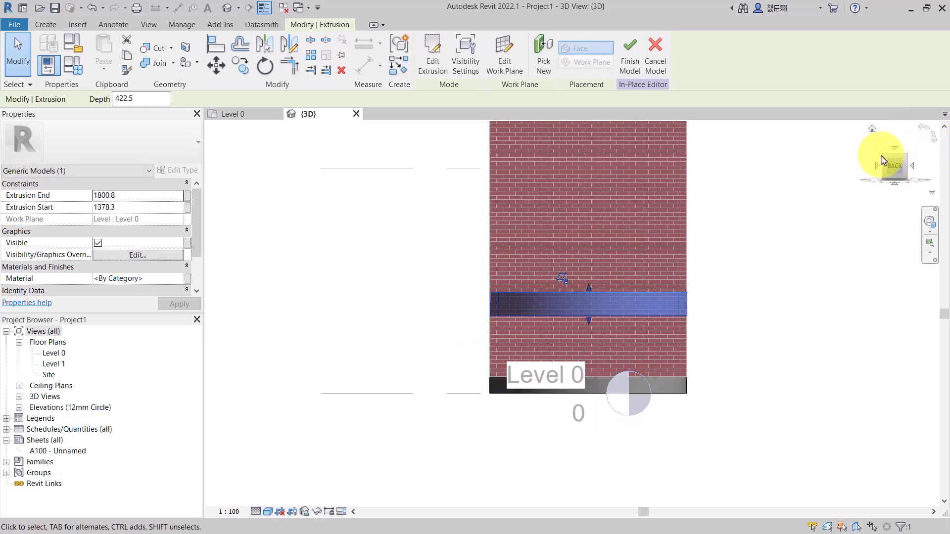
- Drag the extrusion's handles so its top reaches 8000 mm and its base about 7644 mm, at the wall's top
{"action": "left_click_drag", "start_coordinate": [897, 165], "coordinate": [933, 187]}
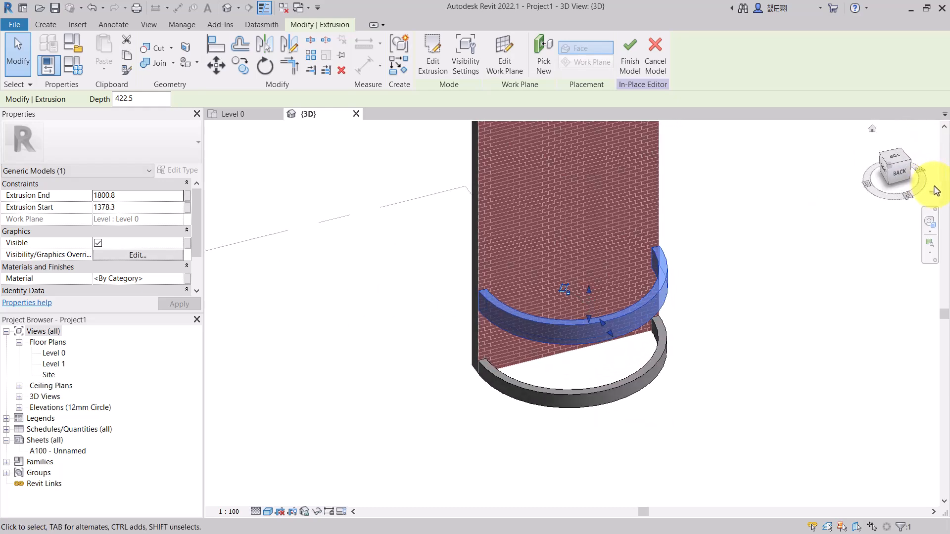
{"action": "left_click", "coordinate": [893, 180]}
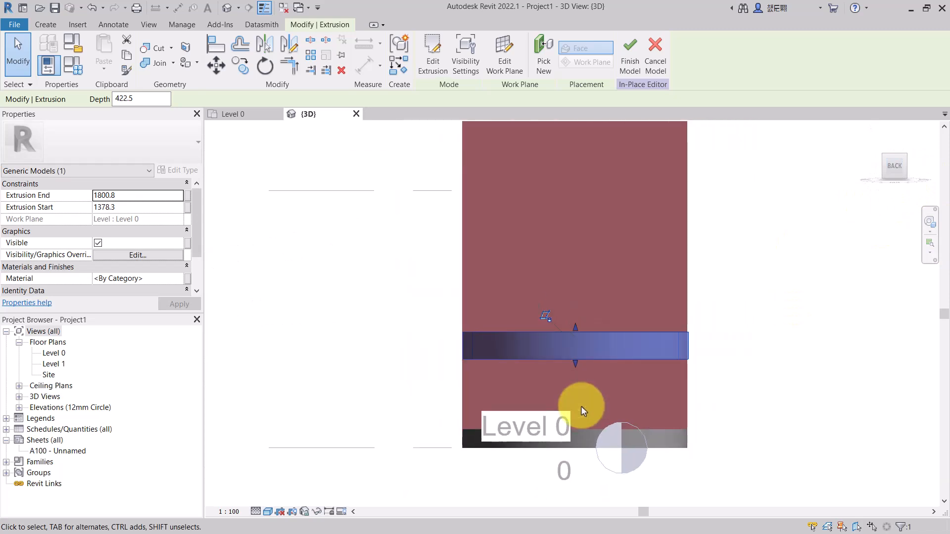
{"action": "scroll", "coordinate": [571, 402], "scroll_direction": "down", "scroll_amount": 2}
{"action": "left_click_drag", "start_coordinate": [575, 368], "coordinate": [576, 200]}
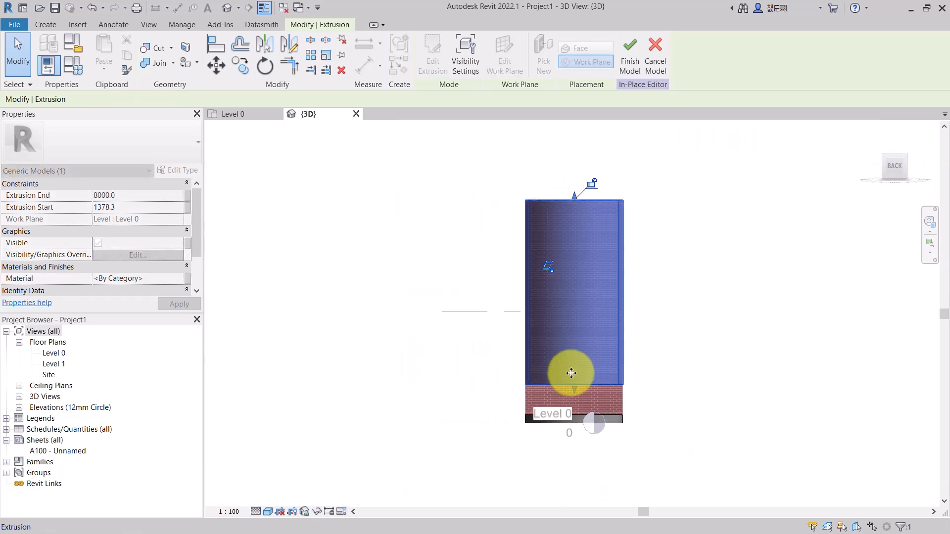
{"action": "left_click_drag", "start_coordinate": [574, 390], "coordinate": [577, 210]}
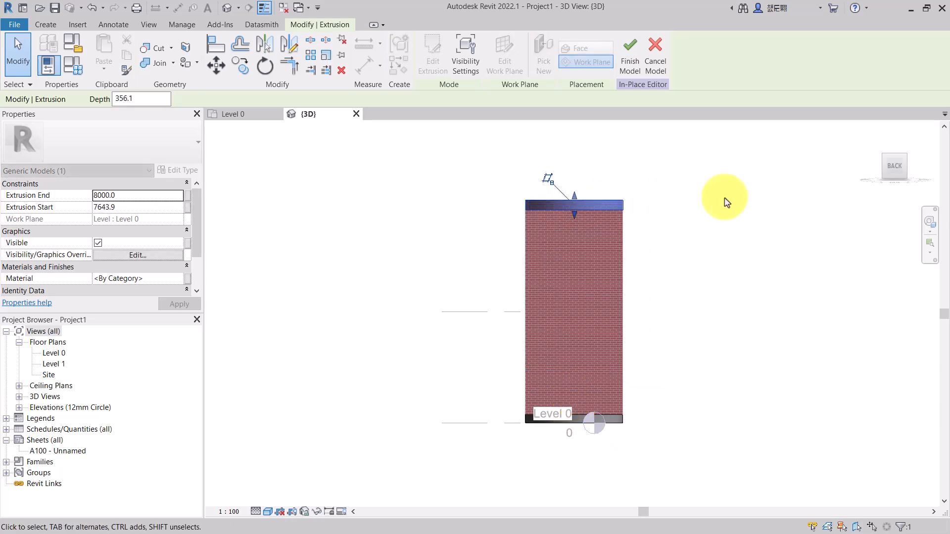
- Orbit the 3D view and deselect to inspect the ring at the top of the wall
{"action": "left_click_drag", "start_coordinate": [889, 164], "coordinate": [227, 191]}
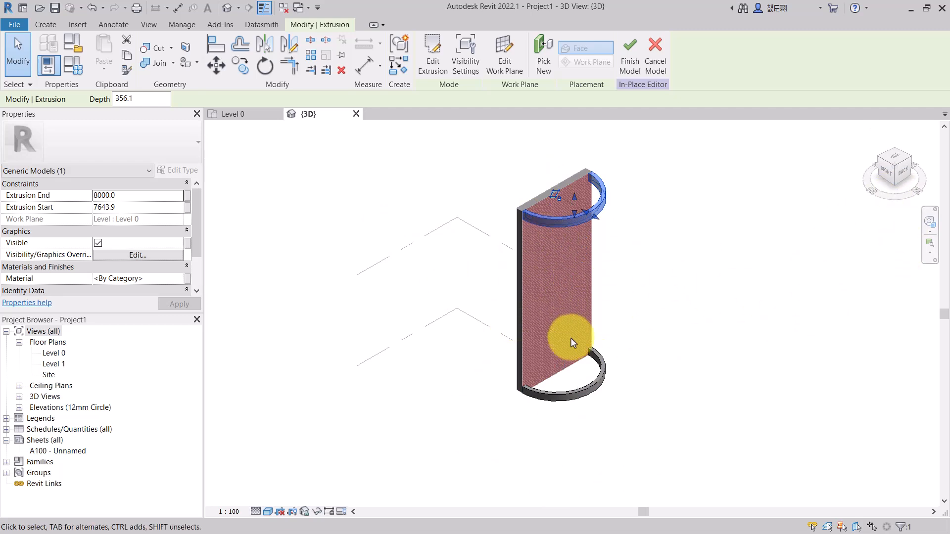
{"action": "left_click", "coordinate": [555, 299]}
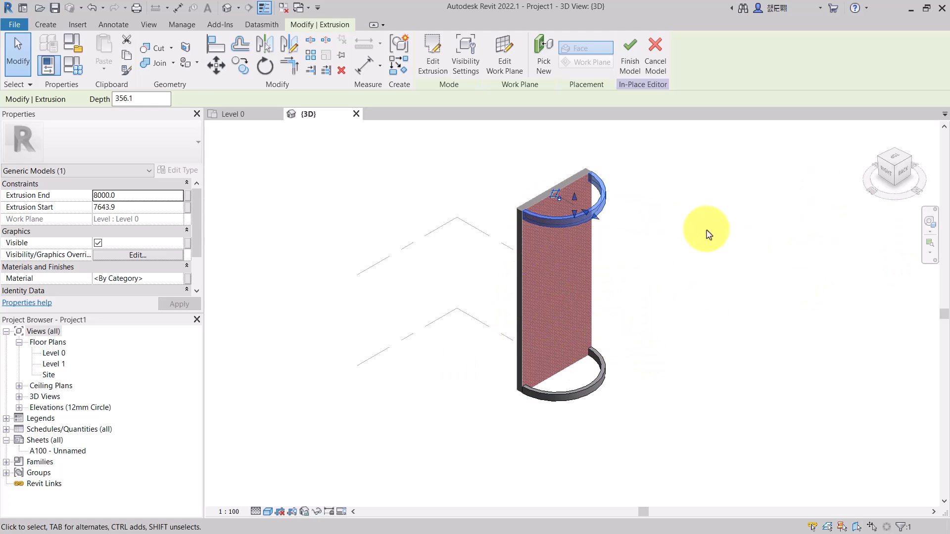
{"action": "left_click", "coordinate": [253, 168]}
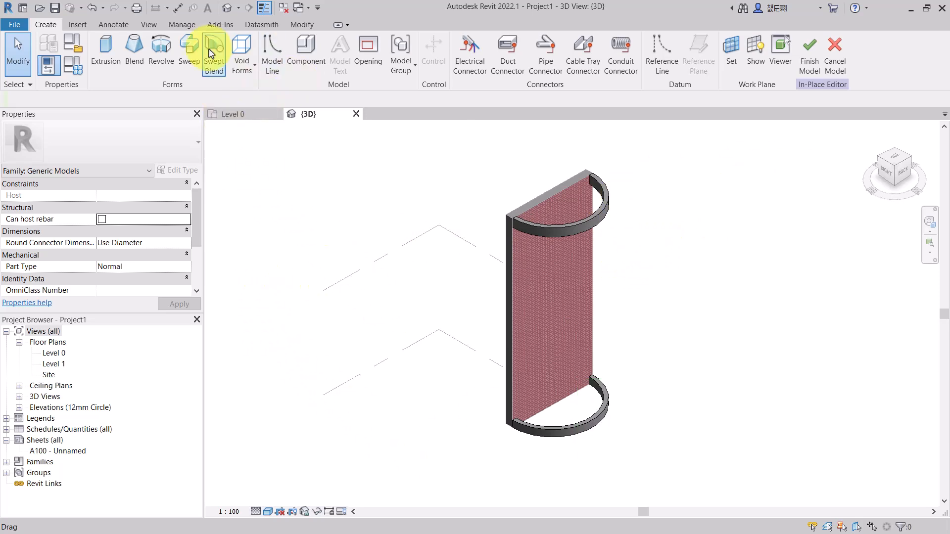
- Start a Sweep, try to set the path sketch's work plane by picking a plane in the side 3D view, and leave path sketching
{"action": "left_click", "coordinate": [181, 56]}
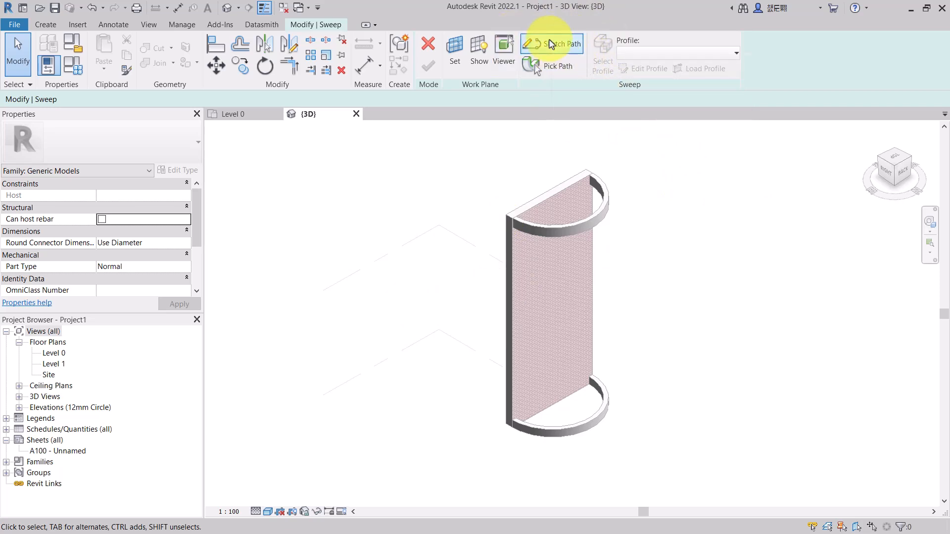
{"action": "left_click", "coordinate": [548, 49]}
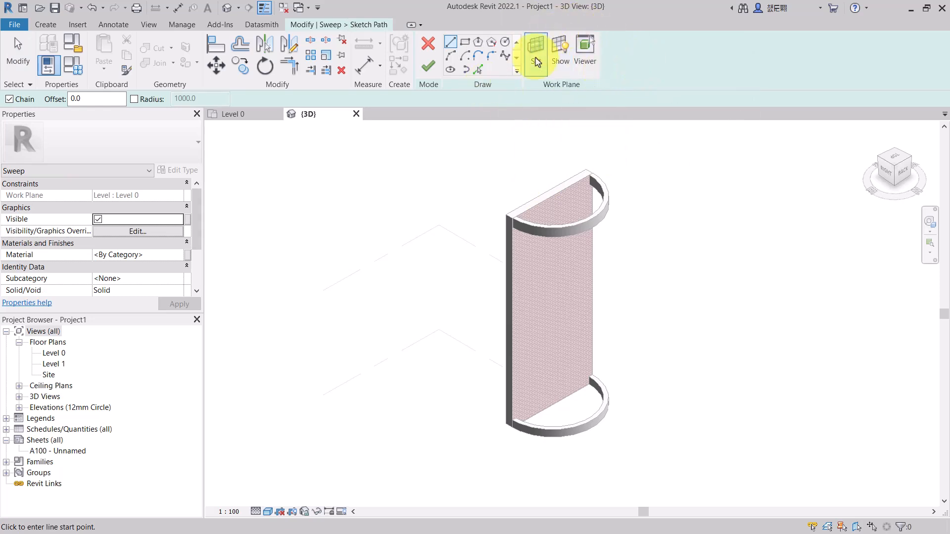
{"action": "left_click", "coordinate": [886, 171]}
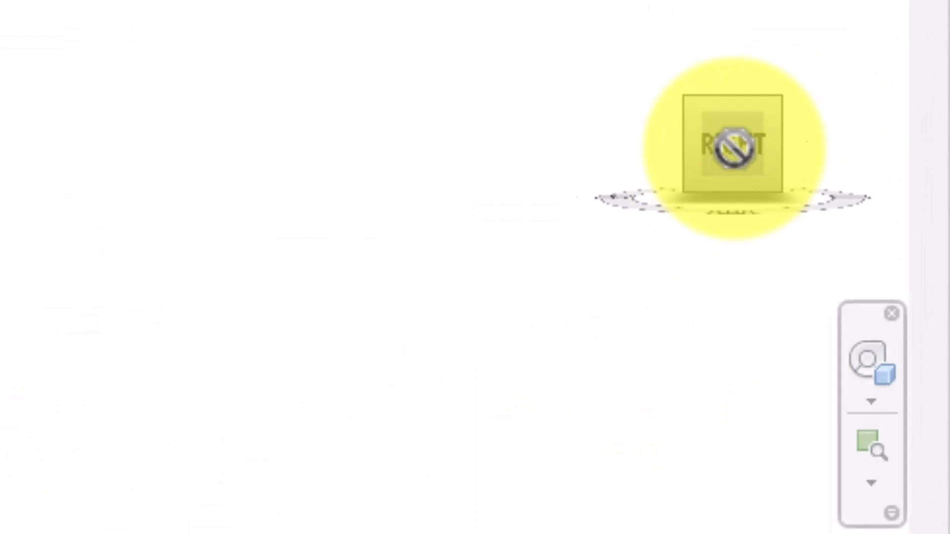
{"action": "left_click_drag", "start_coordinate": [732, 148], "coordinate": [737, 250]}
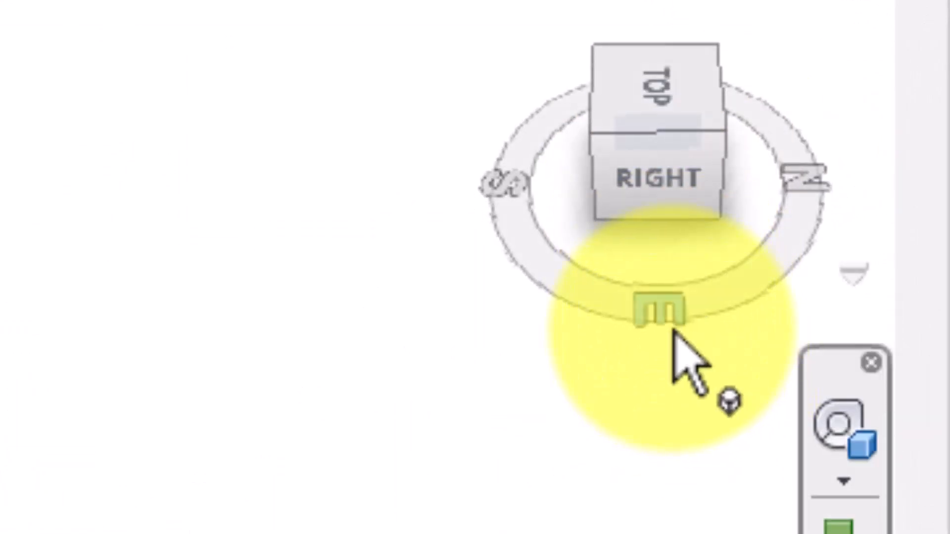
{"action": "left_click", "coordinate": [648, 172]}
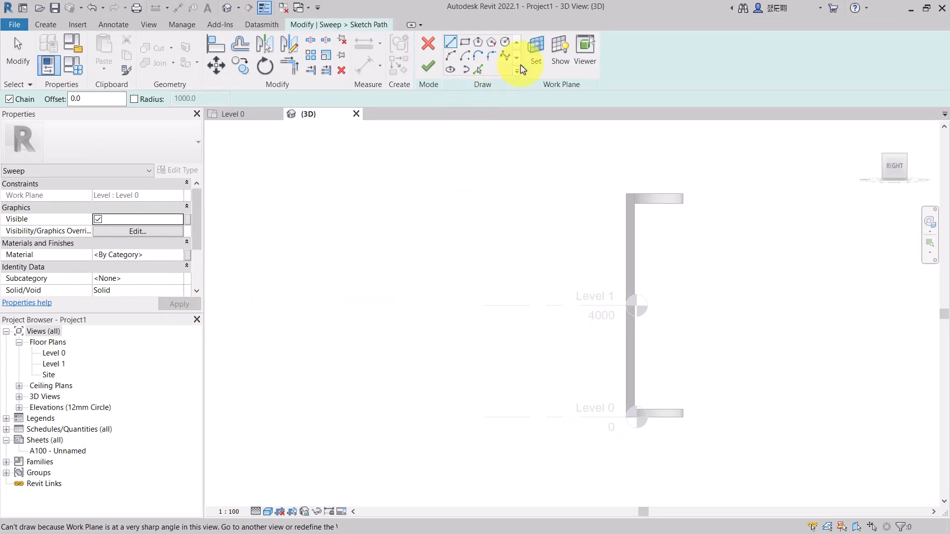
{"action": "left_click", "coordinate": [535, 55]}
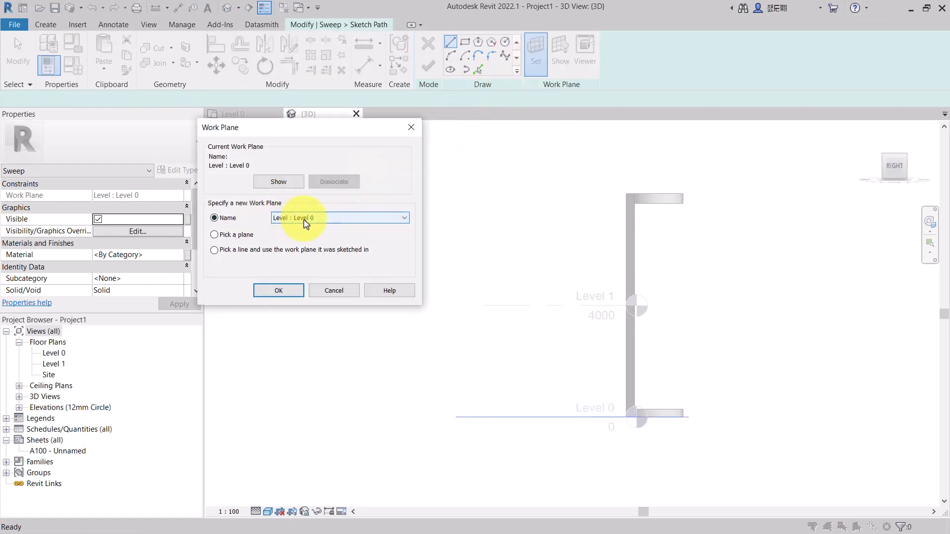
{"action": "left_click", "coordinate": [292, 218]}
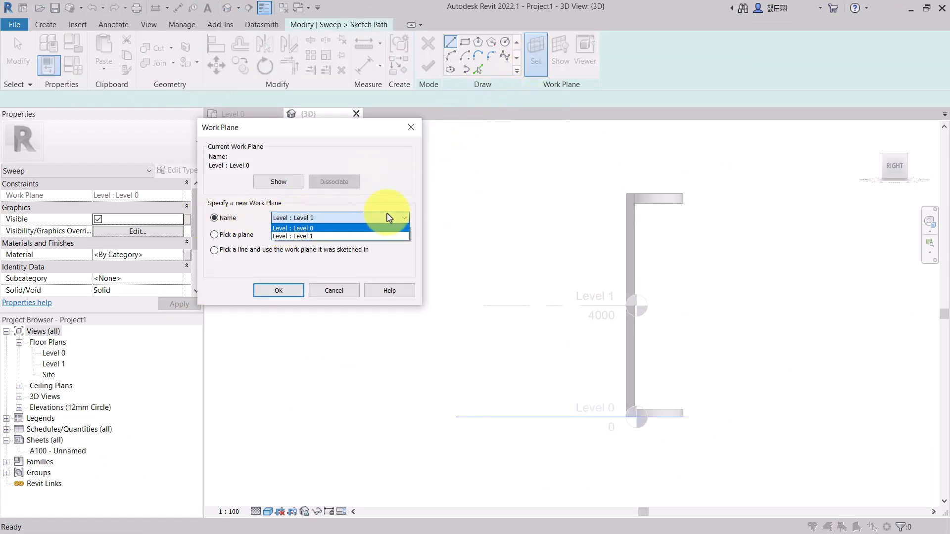
{"action": "left_click", "coordinate": [238, 242]}
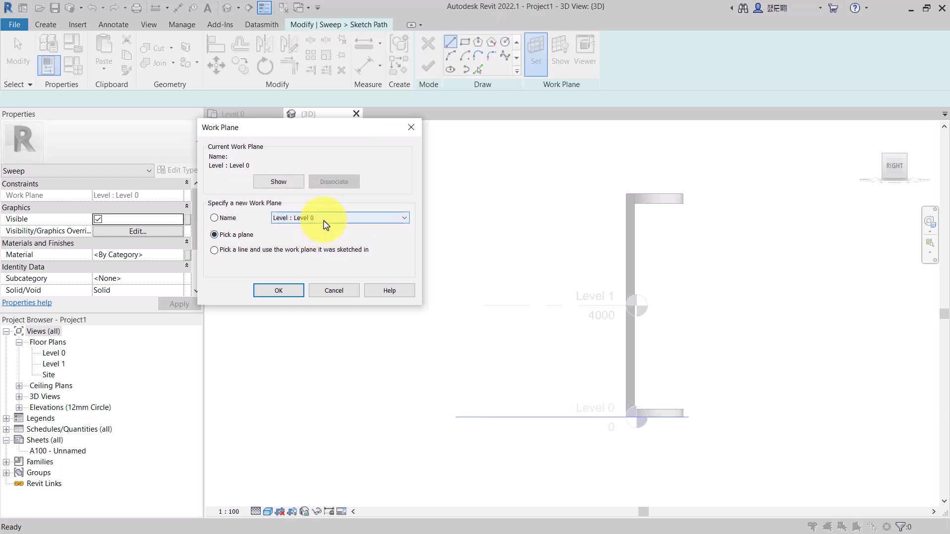
{"action": "left_click", "coordinate": [269, 290]}
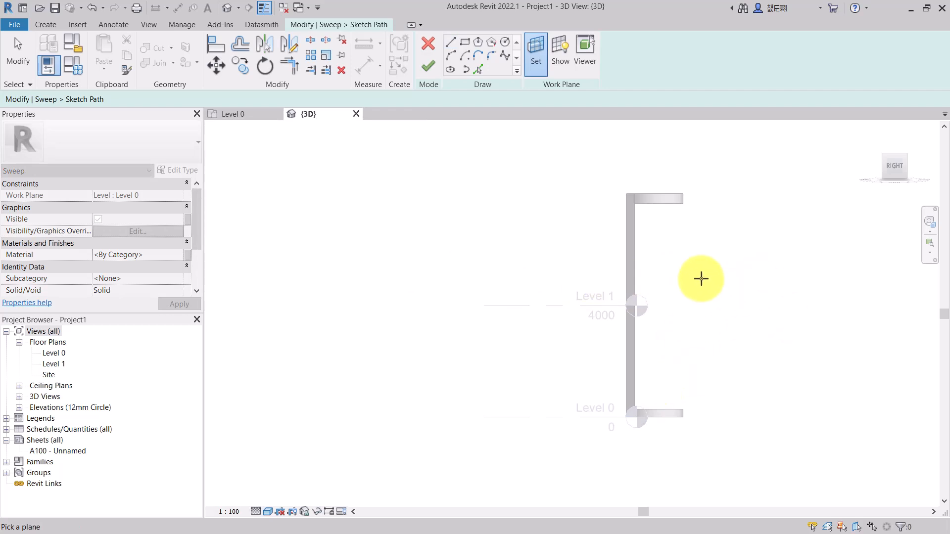
{"action": "left_click", "coordinate": [435, 51]}
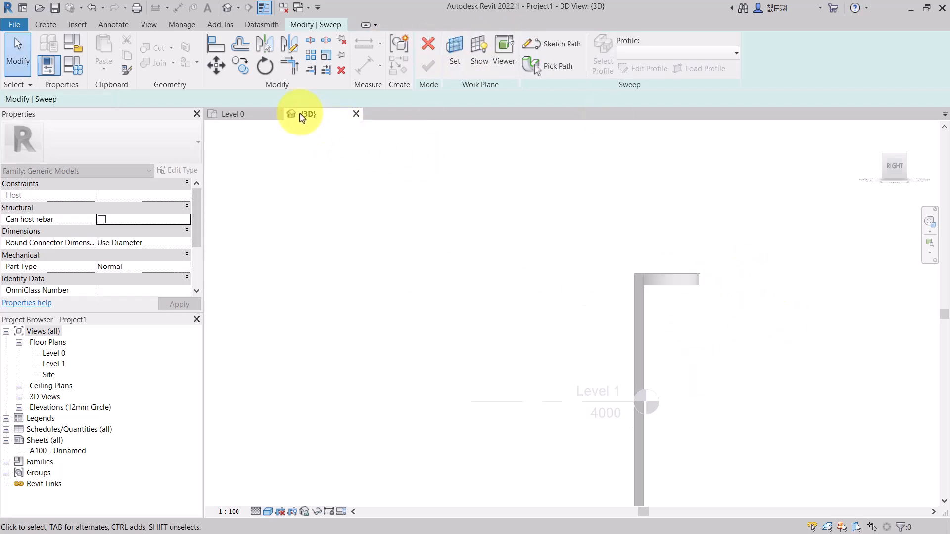
{"action": "left_click", "coordinate": [245, 121]}
{"action": "scroll", "coordinate": [436, 297], "scroll_direction": "down", "scroll_amount": 3}
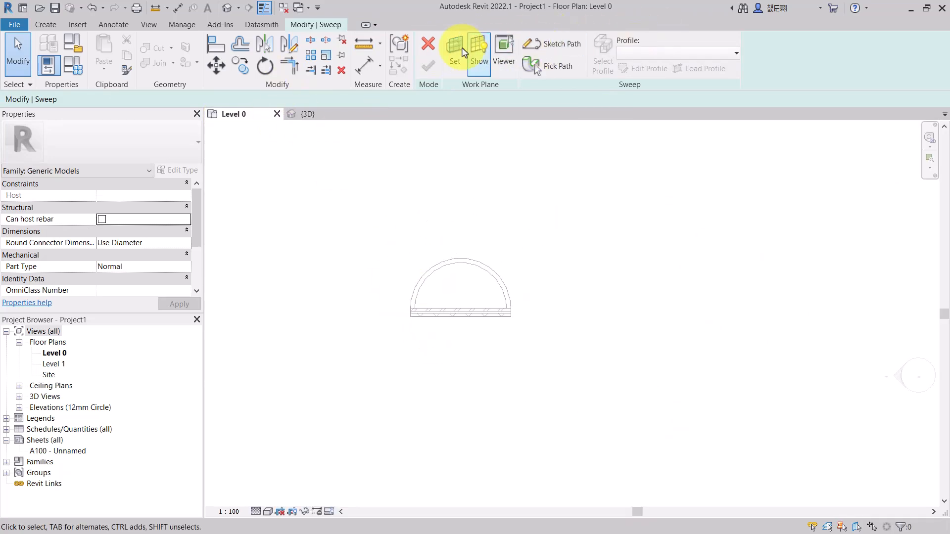
{"action": "left_click", "coordinate": [46, 27]}
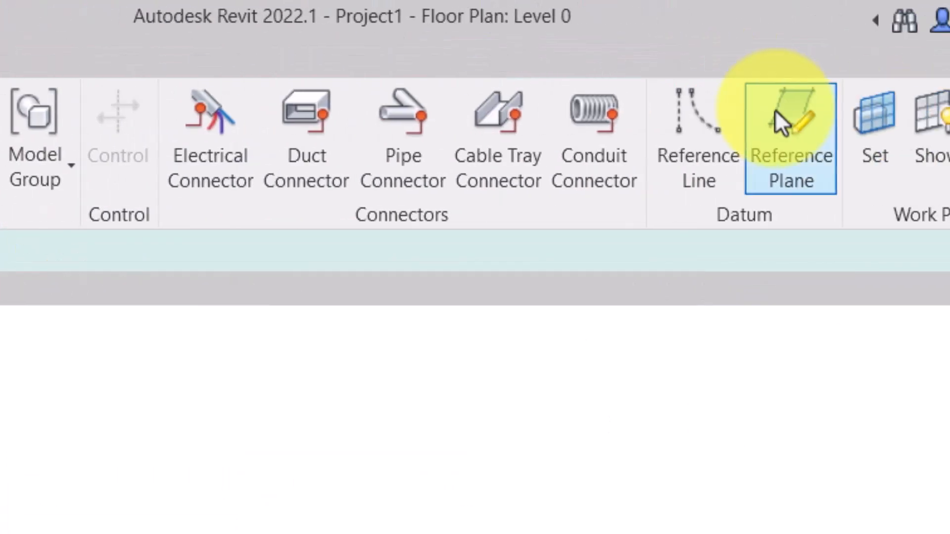
{"action": "left_click", "coordinate": [547, 175]}
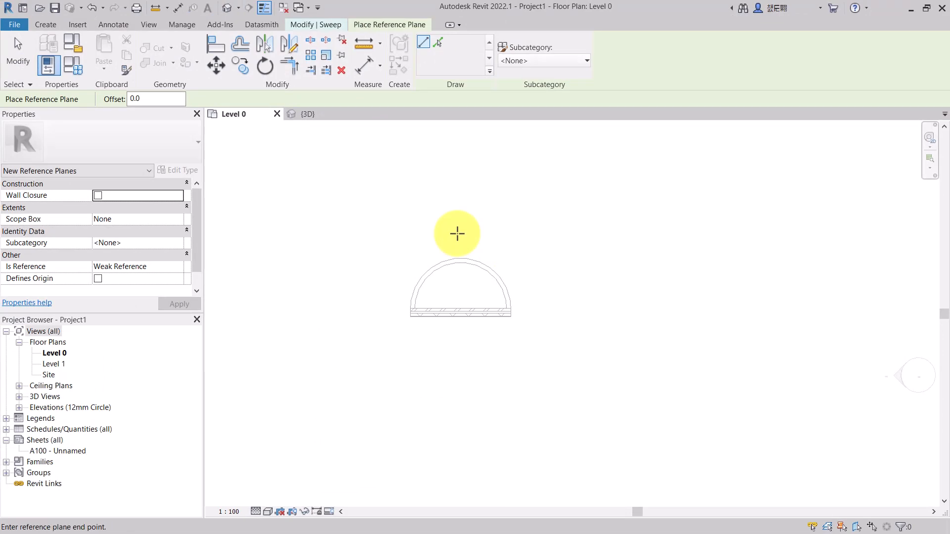
{"action": "left_click", "coordinate": [456, 346]}
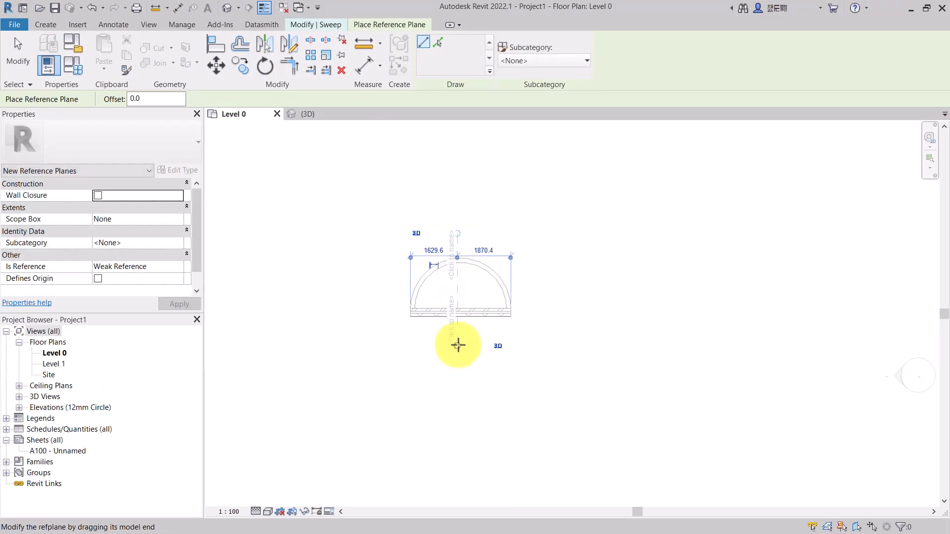
{"action": "scroll", "coordinate": [458, 345], "scroll_direction": "up", "scroll_amount": 3}
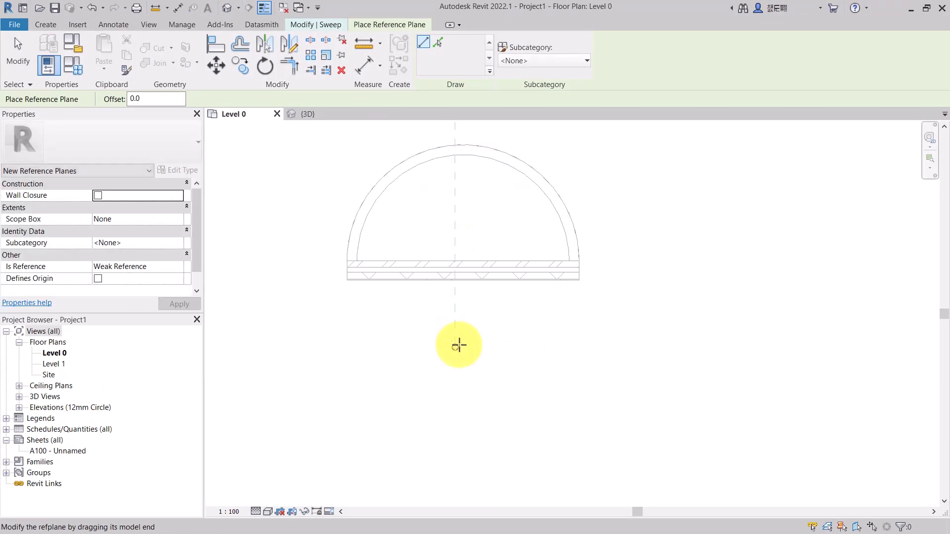
{"action": "key", "text": "Escape"}
{"action": "key", "text": "Escape"}
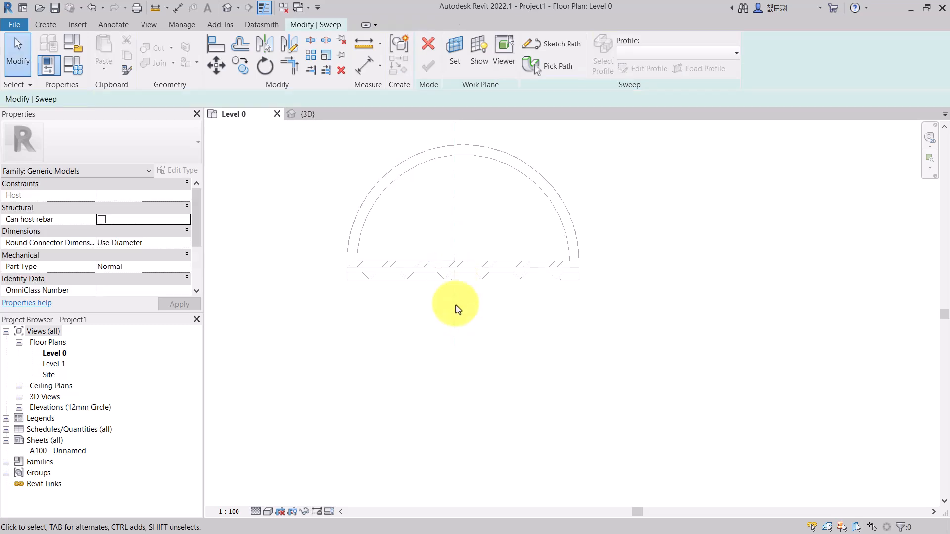
{"action": "scroll", "coordinate": [458, 309], "scroll_direction": "down", "scroll_amount": 3}
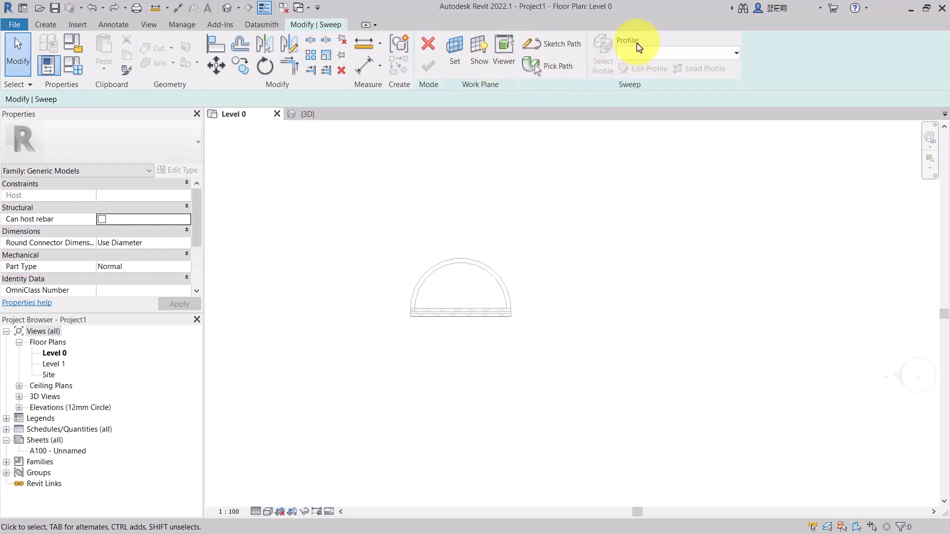
- Draw a vertical reference plane through the semicircle's centre in the Level 0 plan
{"action": "left_click", "coordinate": [45, 24]}
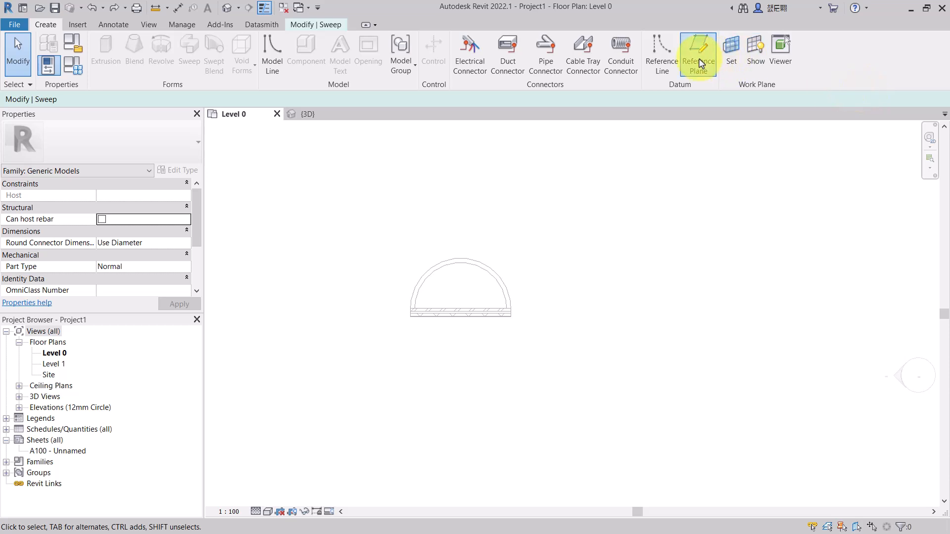
{"action": "left_click", "coordinate": [699, 63]}
{"action": "scroll", "coordinate": [458, 313], "scroll_direction": "up", "scroll_amount": 2}
{"action": "left_click", "coordinate": [462, 321]}
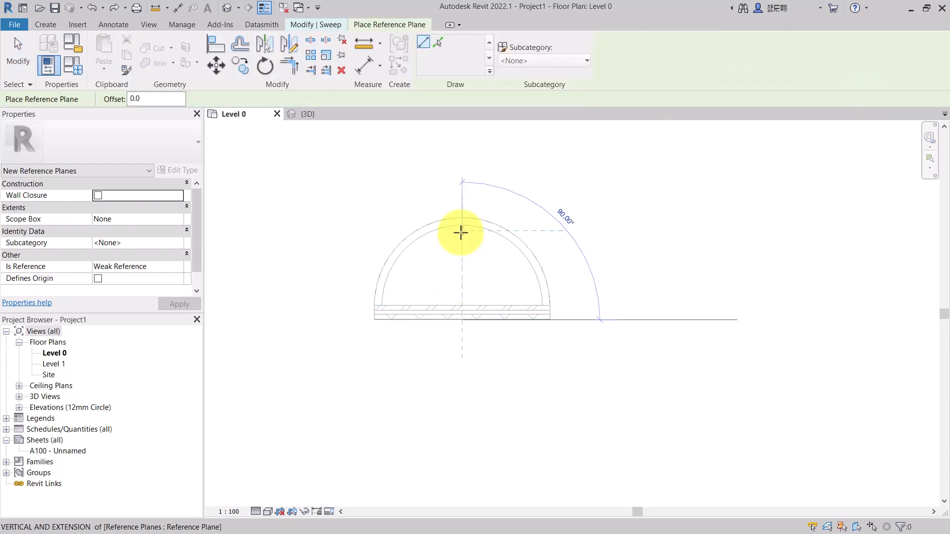
{"action": "left_click", "coordinate": [461, 192]}
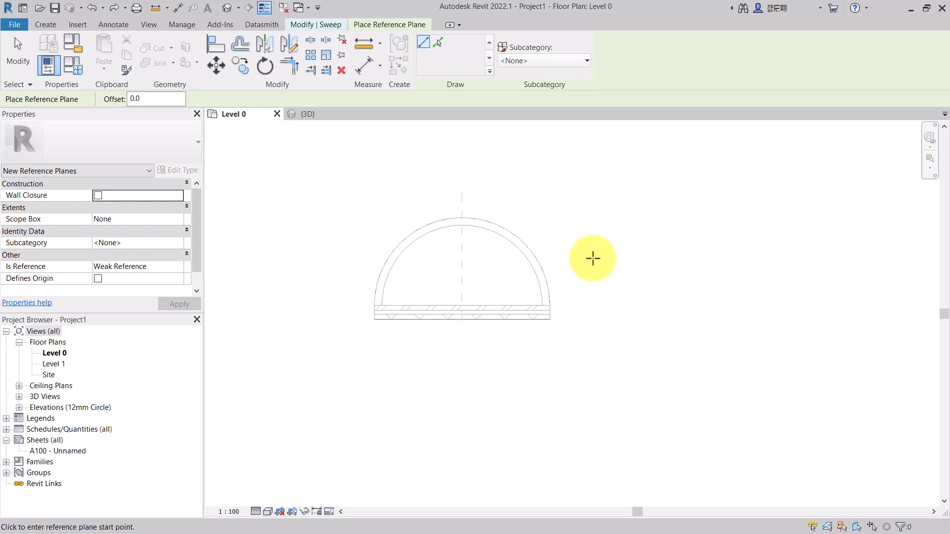
{"action": "key", "text": "Escape"}
{"action": "key", "text": "Escape"}
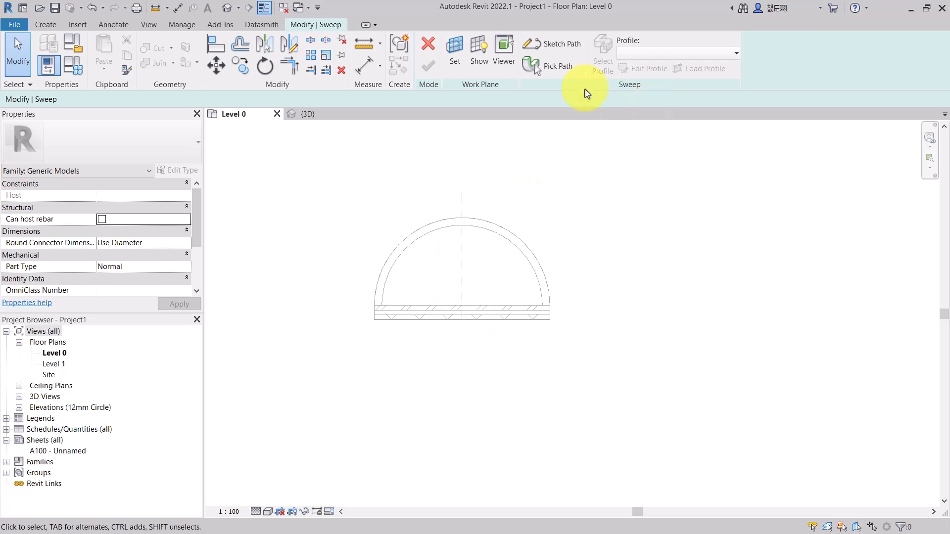
- Start sketching the sweep path on the work plane Reference Plane : Path for Sweep and open the East elevation for it
{"action": "left_click", "coordinate": [562, 47]}
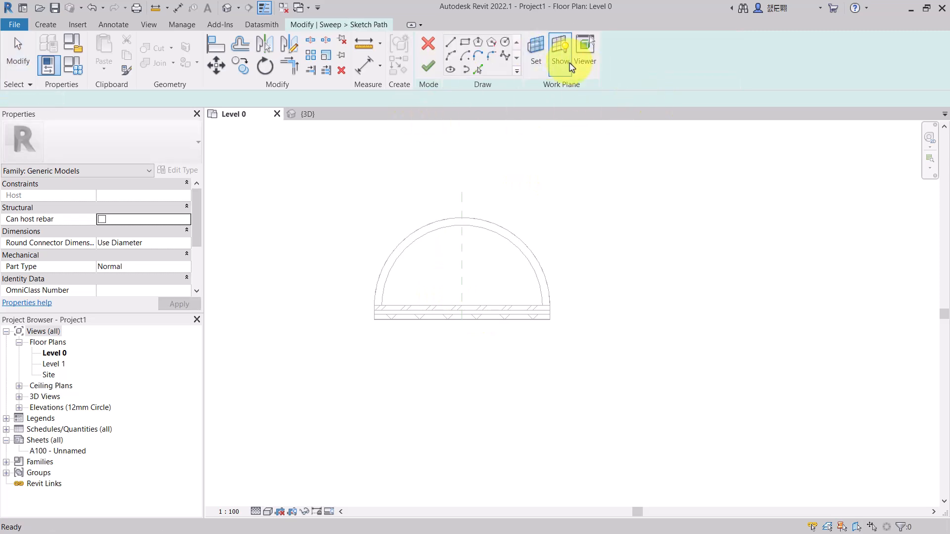
{"action": "left_click", "coordinate": [543, 57]}
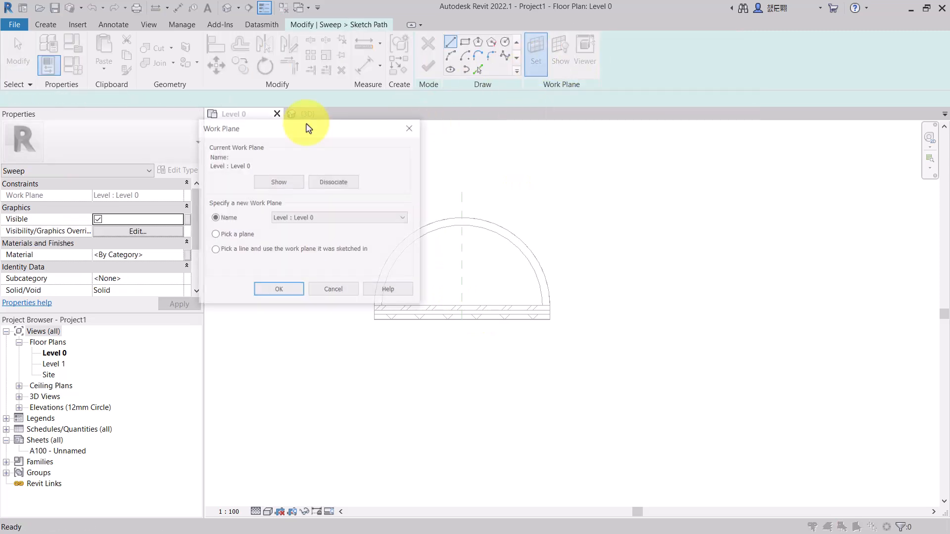
{"action": "left_click", "coordinate": [315, 220]}
{"action": "left_click", "coordinate": [321, 243]}
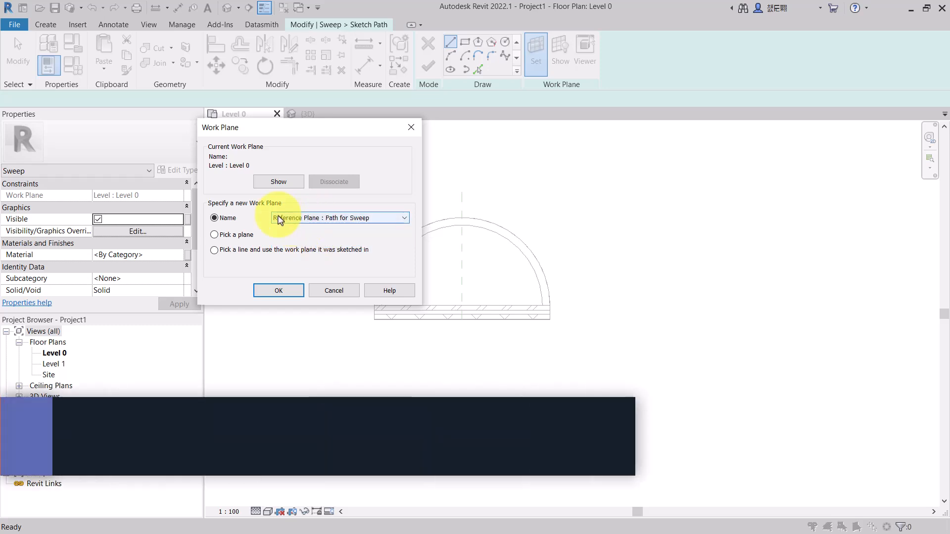
{"action": "left_click", "coordinate": [282, 291]}
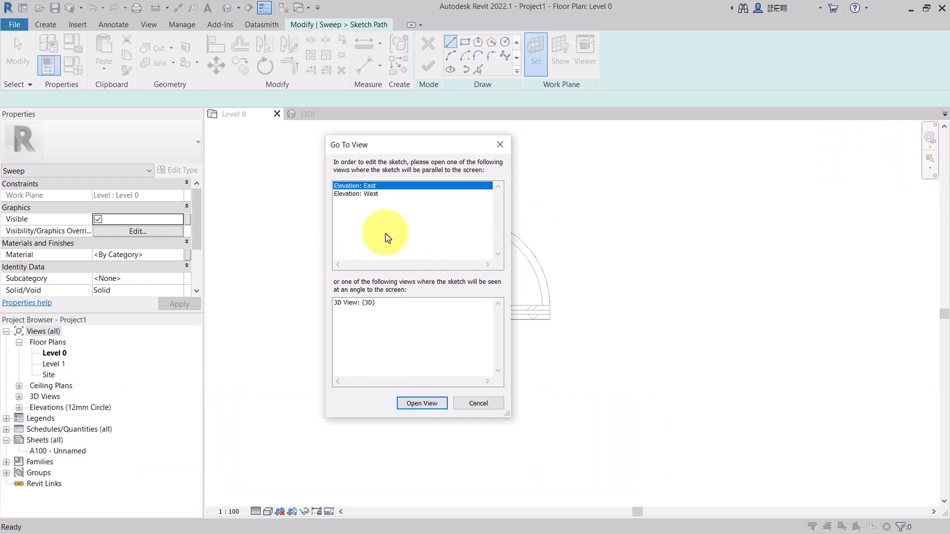
{"action": "left_click", "coordinate": [367, 195]}
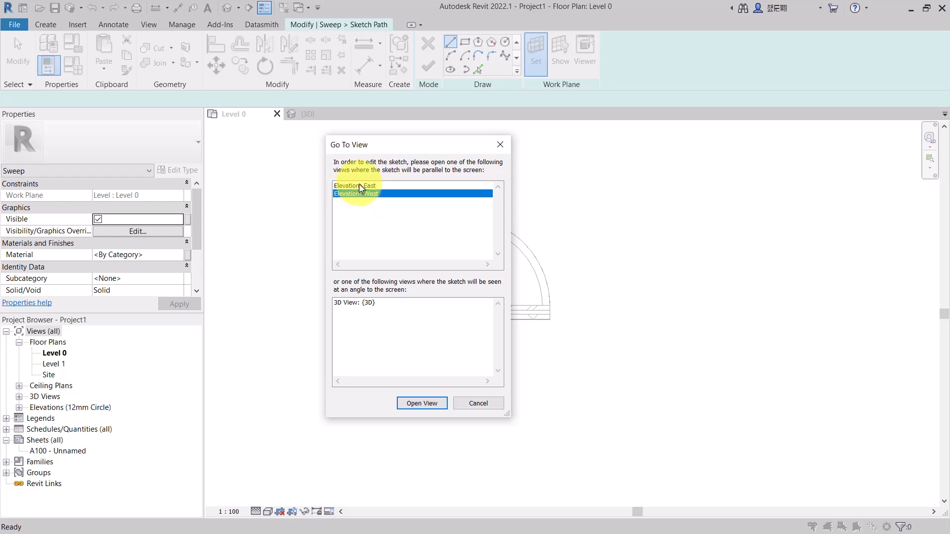
{"action": "left_click", "coordinate": [360, 187]}
{"action": "left_click", "coordinate": [422, 408]}
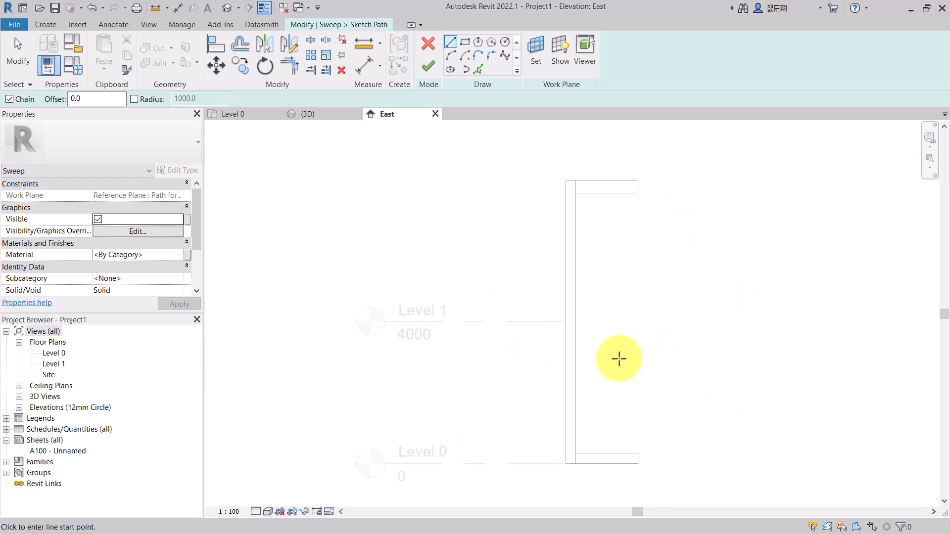
- Draw a spline path starting at the lower semicircle's end and curving back toward the wall face
{"action": "scroll", "coordinate": [626, 426], "scroll_direction": "up", "scroll_amount": 3}
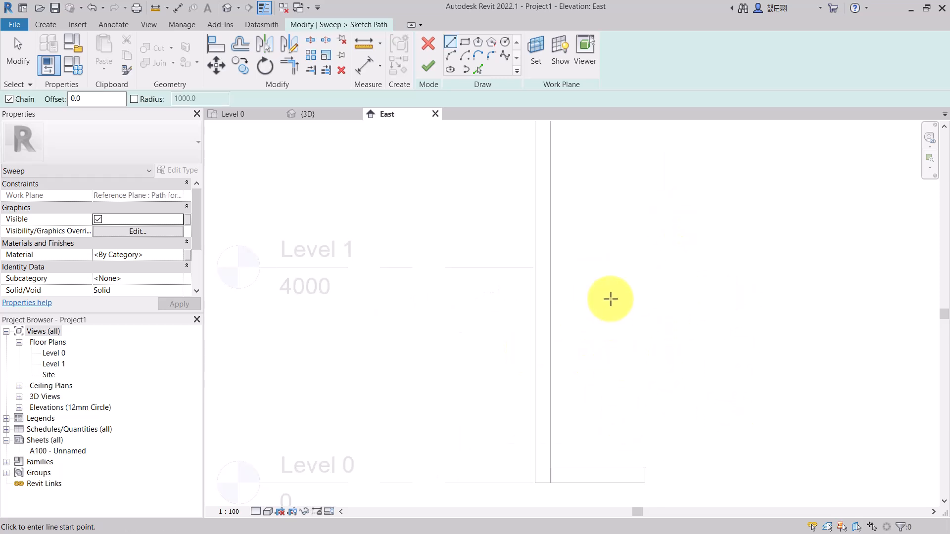
{"action": "scroll", "coordinate": [611, 302], "scroll_direction": "down", "scroll_amount": 2}
{"action": "scroll", "coordinate": [624, 407], "scroll_direction": "up", "scroll_amount": 4}
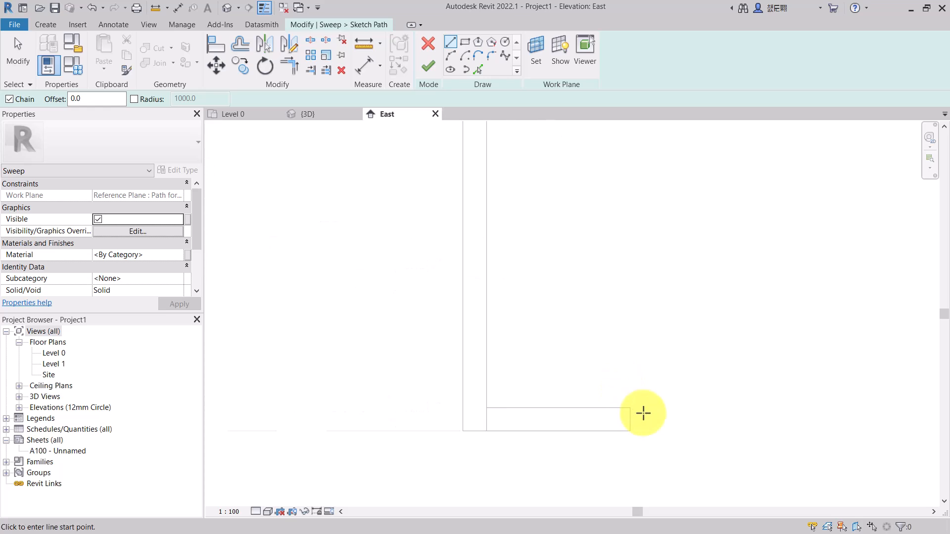
{"action": "scroll", "coordinate": [619, 417], "scroll_direction": "up", "scroll_amount": 3}
{"action": "scroll", "coordinate": [631, 420], "scroll_direction": "up", "scroll_amount": 1}
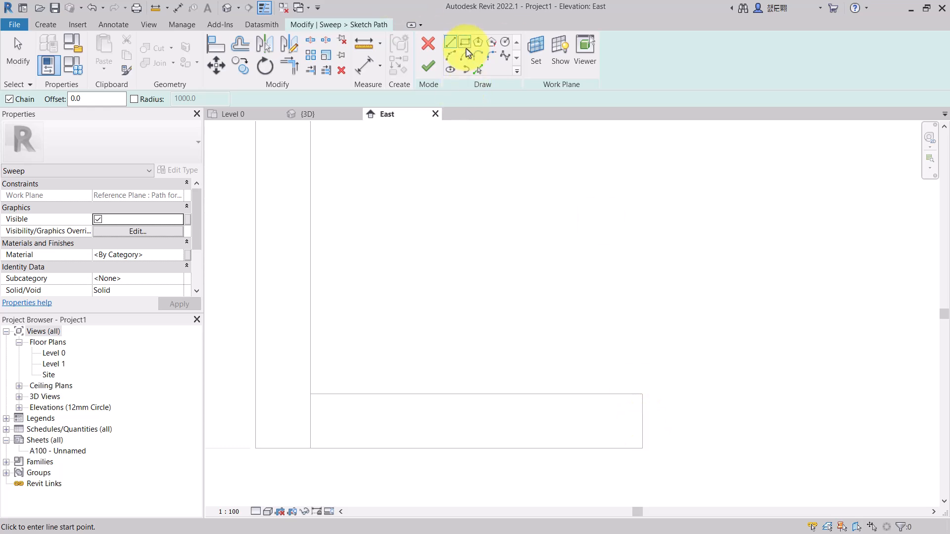
{"action": "left_click", "coordinate": [505, 58]}
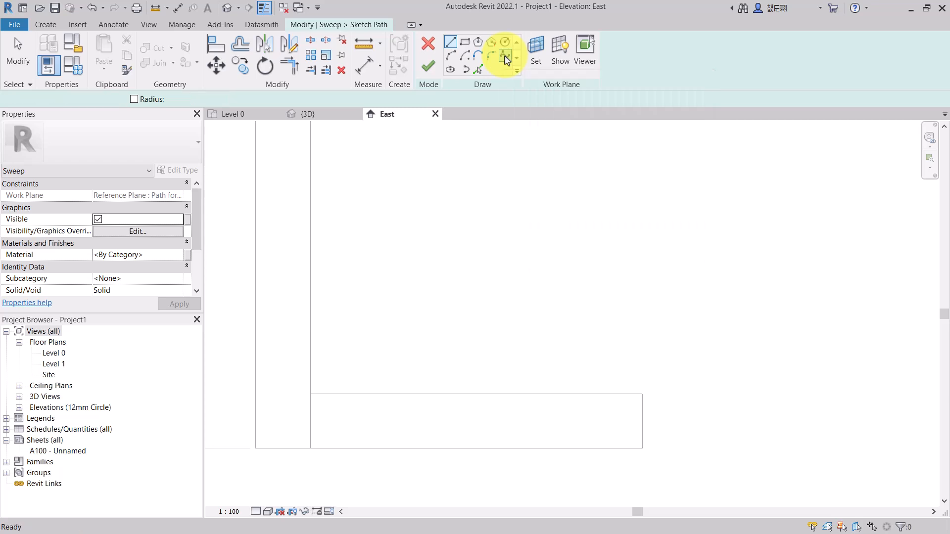
{"action": "left_click", "coordinate": [505, 55]}
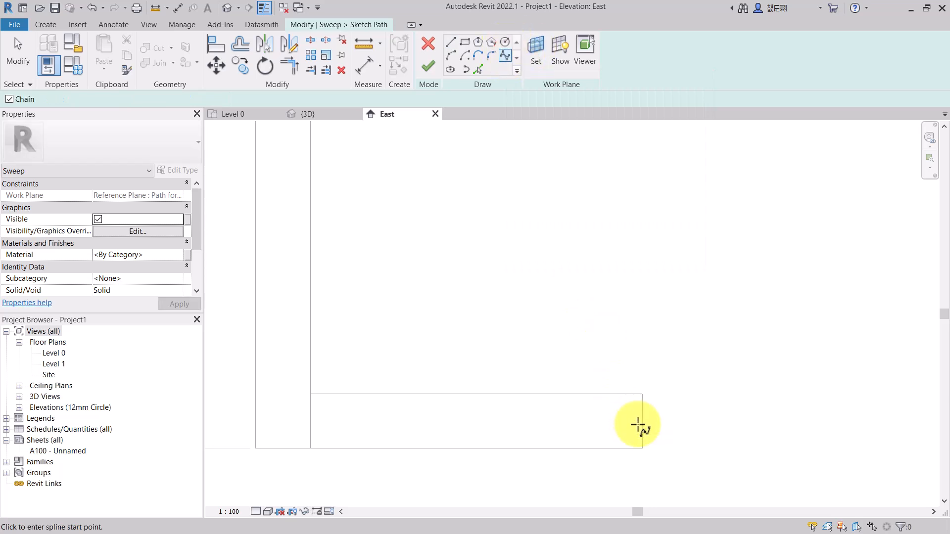
{"action": "left_click", "coordinate": [639, 424]}
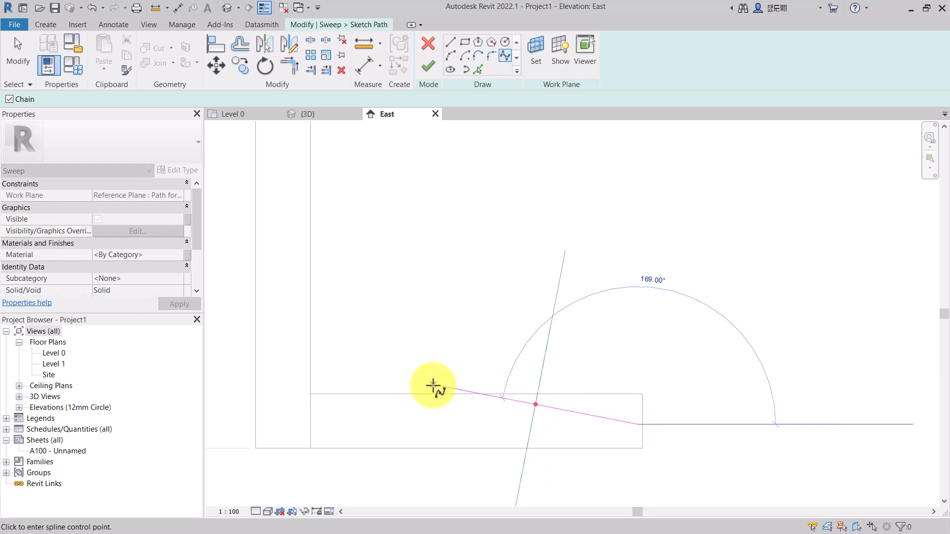
{"action": "scroll", "coordinate": [420, 397], "scroll_direction": "down", "scroll_amount": 3}
{"action": "scroll", "coordinate": [418, 396], "scroll_direction": "up", "scroll_amount": 4}
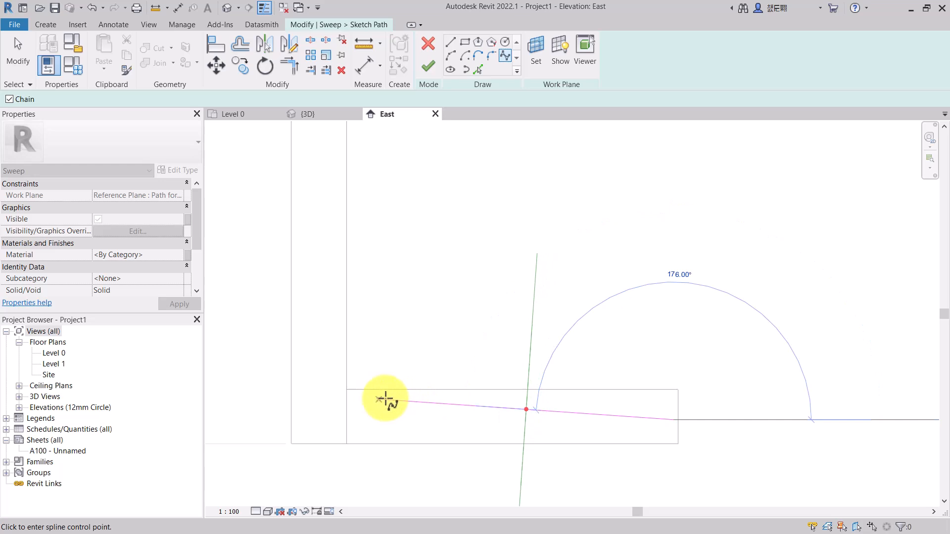
{"action": "left_click", "coordinate": [468, 407]}
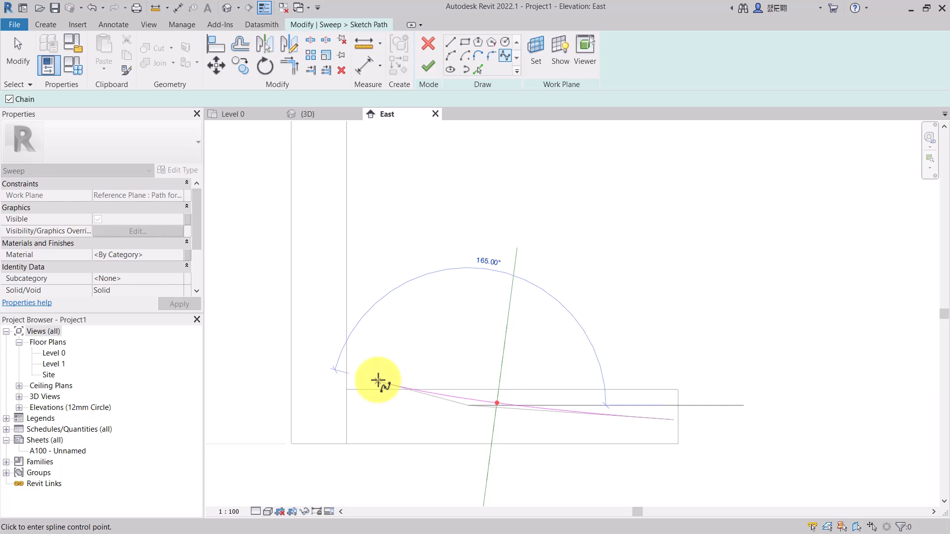
{"action": "left_click", "coordinate": [371, 380]}
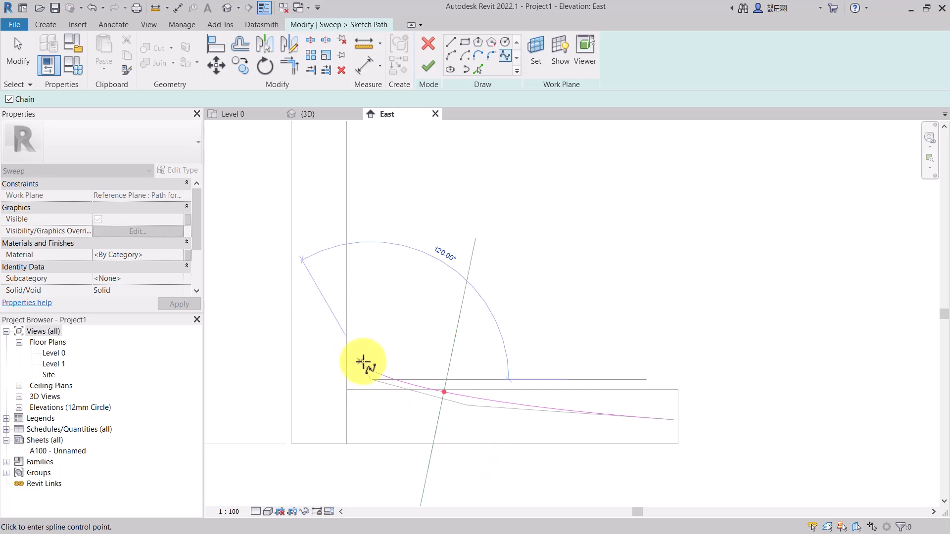
{"action": "left_click", "coordinate": [365, 363]}
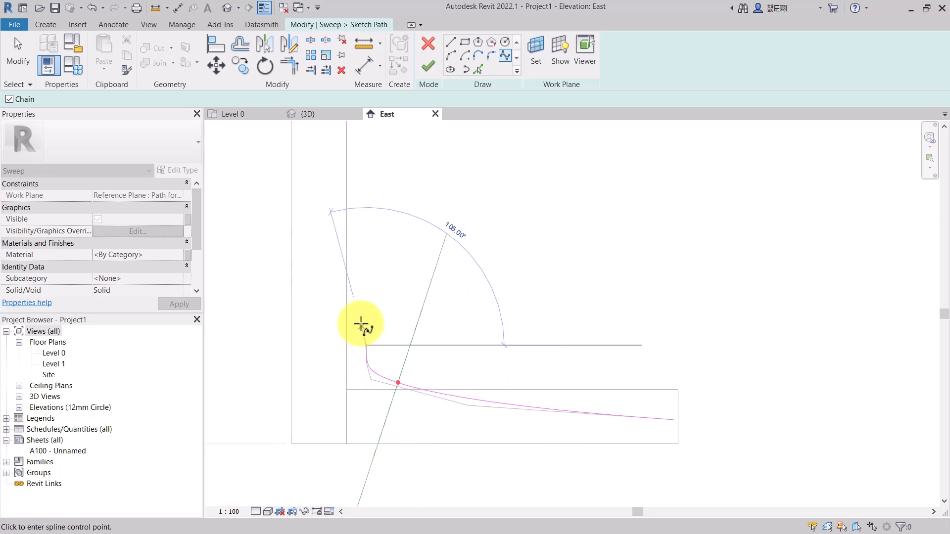
- Continue the spline upward along the wall face and accept the off-axis reference plane warning
{"action": "scroll", "coordinate": [363, 310], "scroll_direction": "down", "scroll_amount": 2}
{"action": "scroll", "coordinate": [362, 309], "scroll_direction": "down", "scroll_amount": 5}
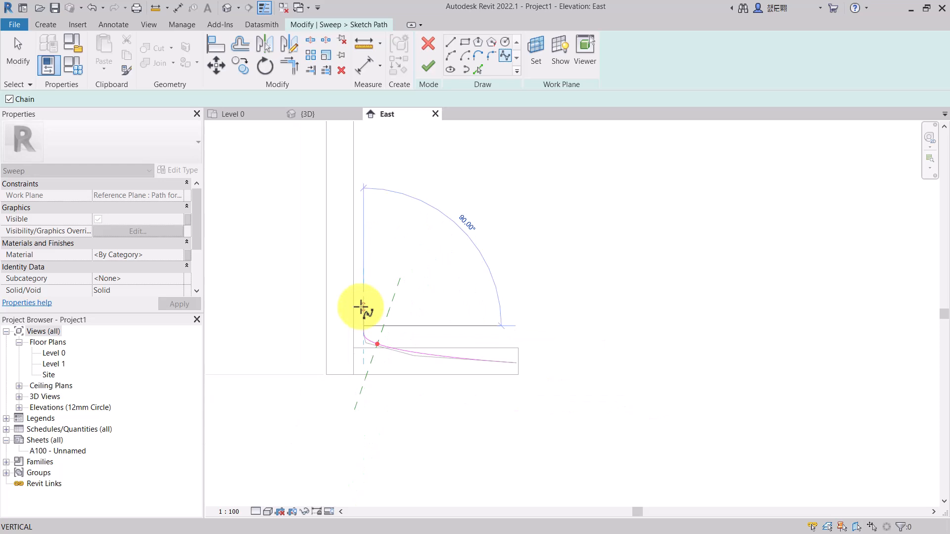
{"action": "scroll", "coordinate": [362, 292], "scroll_direction": "up", "scroll_amount": 4}
{"action": "scroll", "coordinate": [366, 247], "scroll_direction": "down", "scroll_amount": 5}
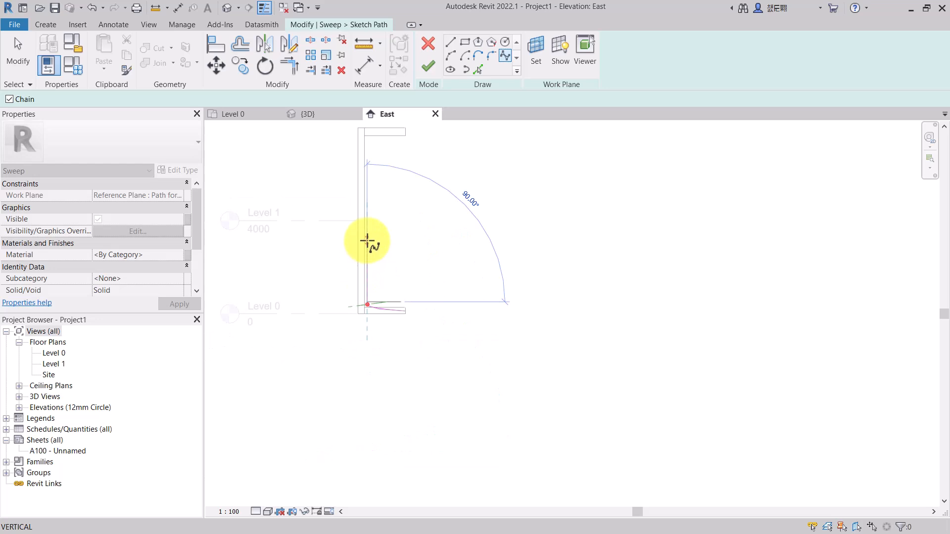
{"action": "scroll", "coordinate": [367, 247], "scroll_direction": "up", "scroll_amount": 5}
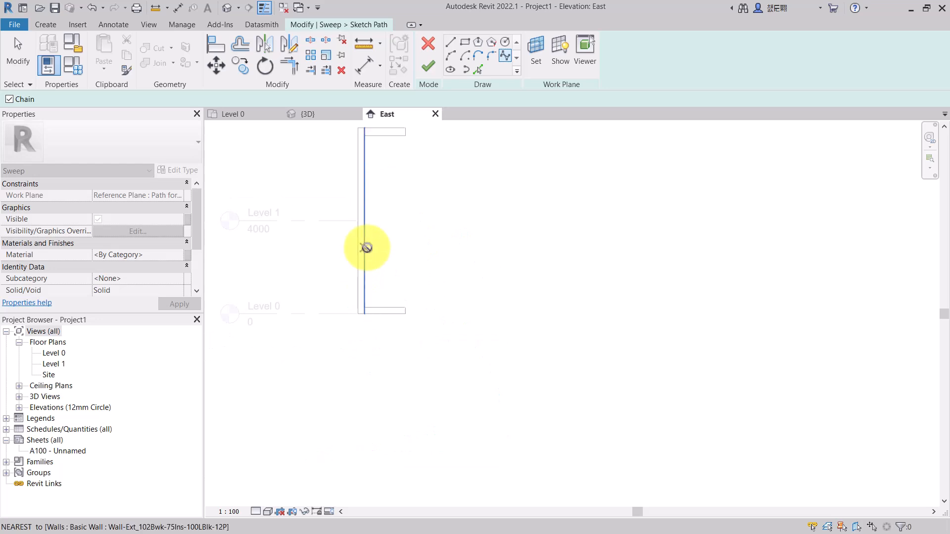
{"action": "left_click", "coordinate": [367, 260]}
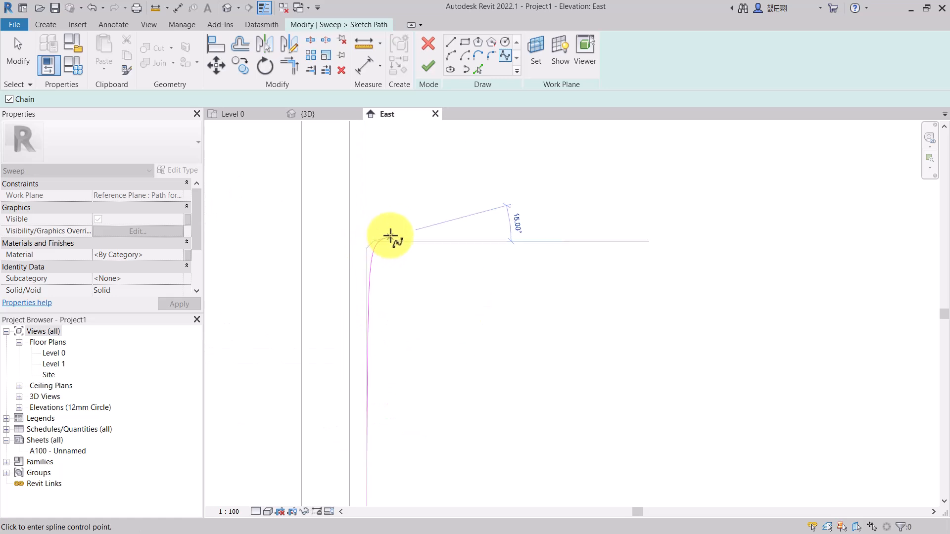
{"action": "left_click", "coordinate": [393, 232]}
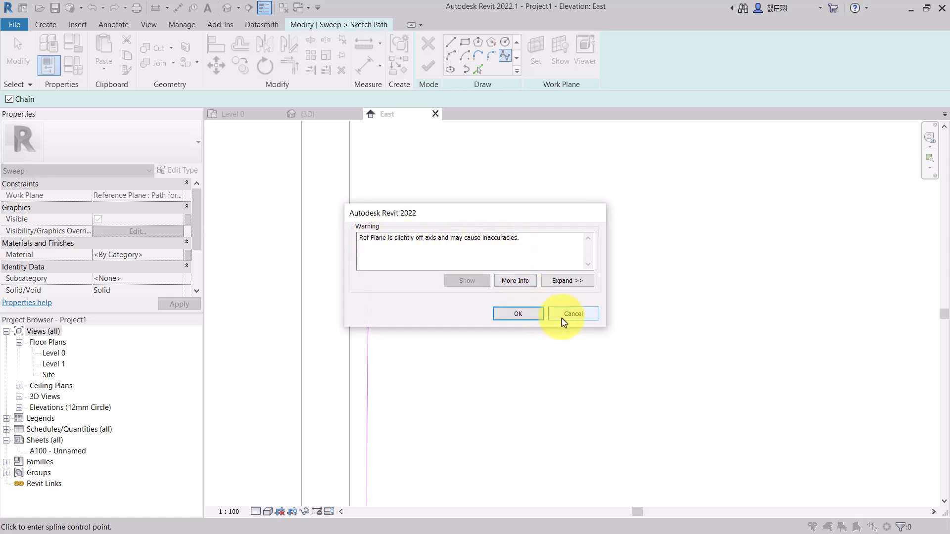
{"action": "left_click", "coordinate": [532, 317]}
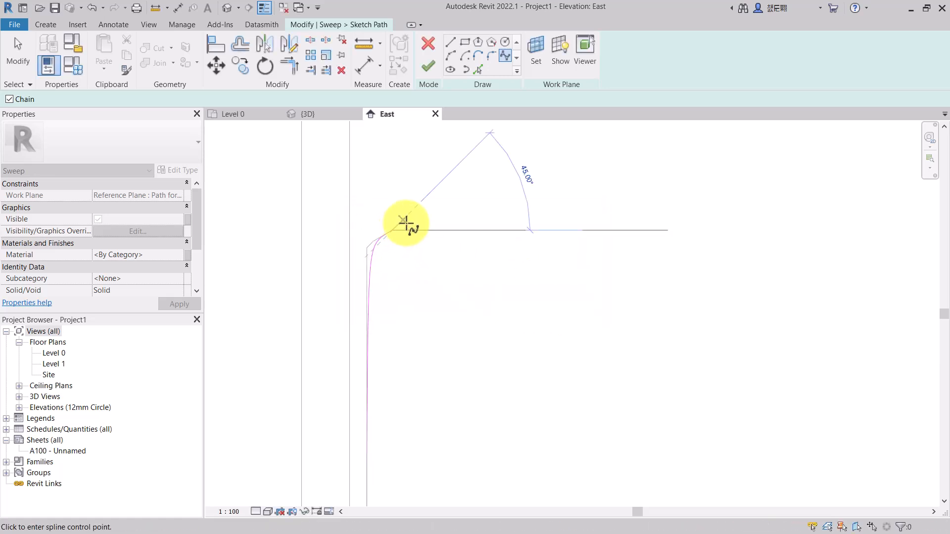
- Extend the spline outward and up to end at the upper ring near the top of the wall
{"action": "scroll", "coordinate": [397, 241], "scroll_direction": "down", "scroll_amount": 4}
{"action": "scroll", "coordinate": [399, 203], "scroll_direction": "up", "scroll_amount": 1}
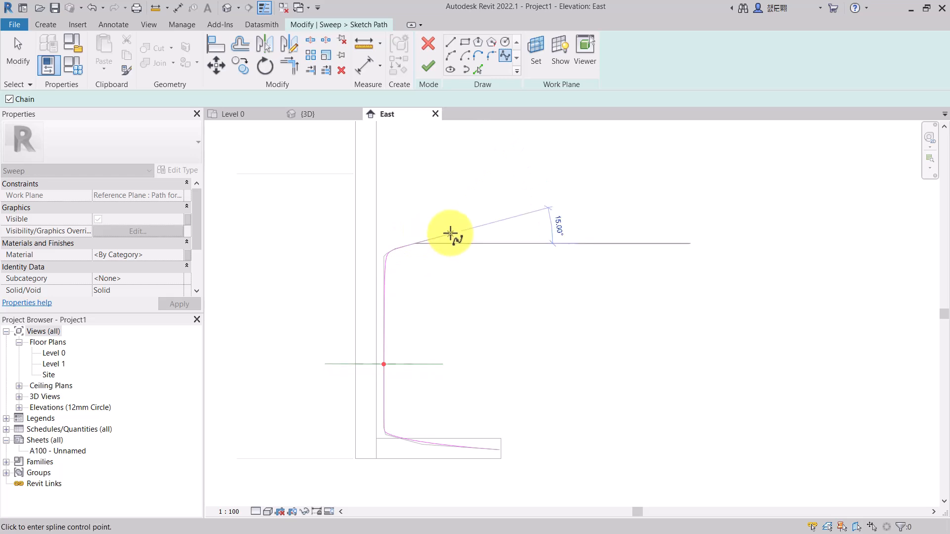
{"action": "scroll", "coordinate": [450, 237], "scroll_direction": "down", "scroll_amount": 5}
{"action": "scroll", "coordinate": [459, 218], "scroll_direction": "up", "scroll_amount": 5}
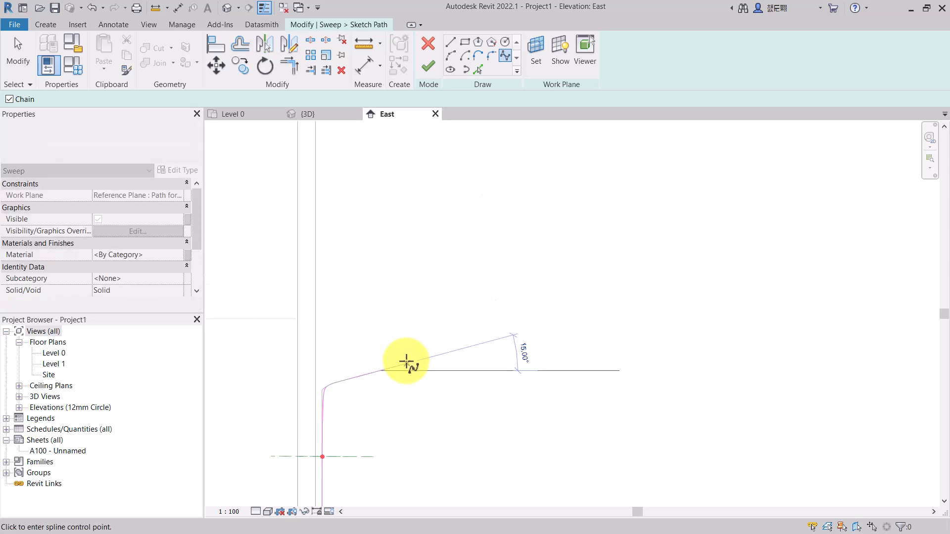
{"action": "left_click", "coordinate": [426, 345]}
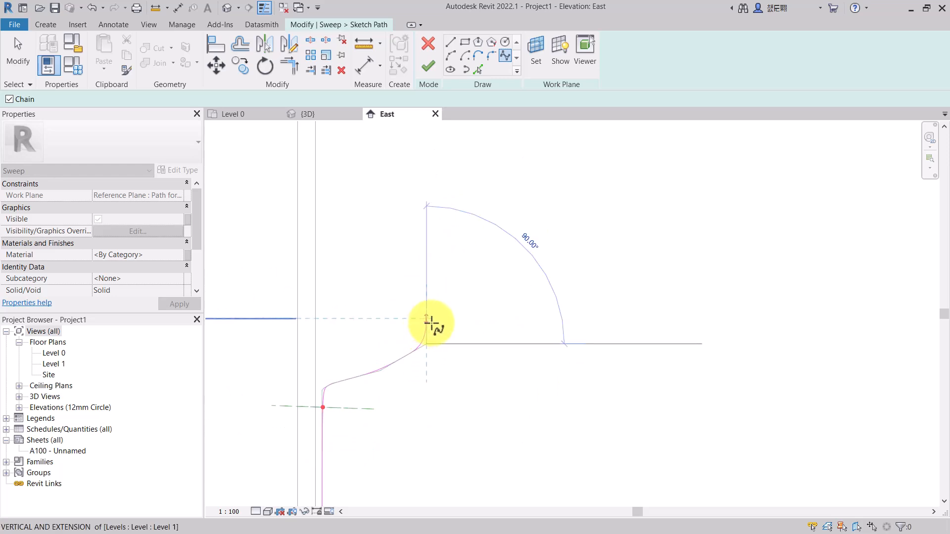
{"action": "left_click", "coordinate": [433, 319]}
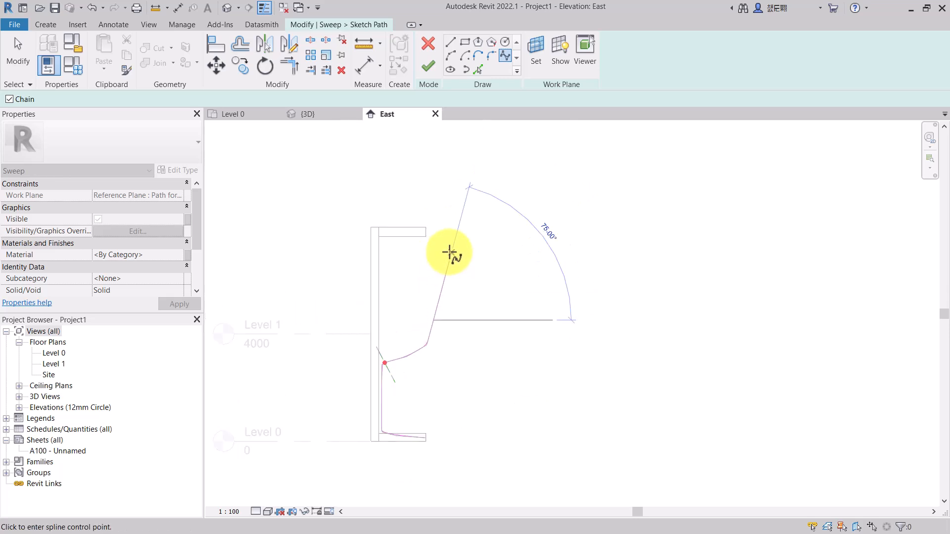
{"action": "scroll", "coordinate": [449, 253], "scroll_direction": "up", "scroll_amount": 3}
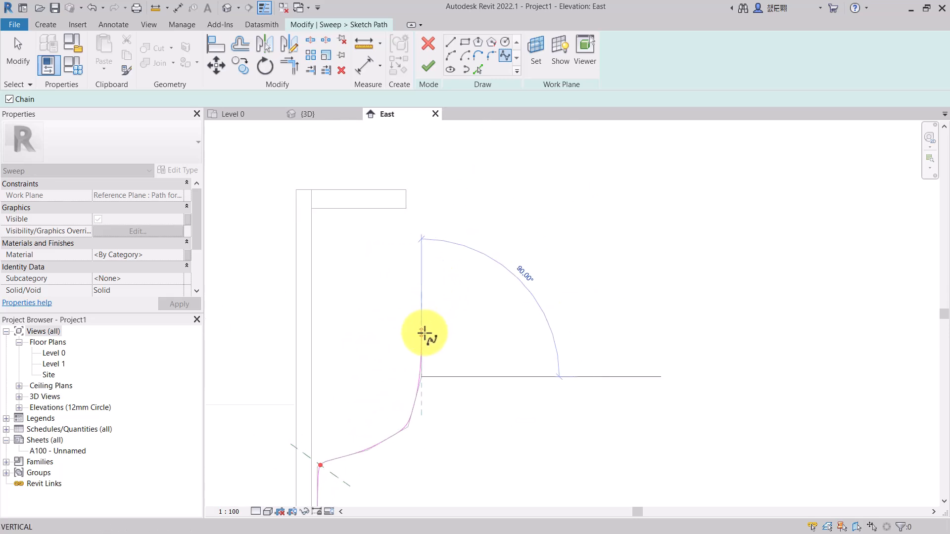
{"action": "left_click", "coordinate": [421, 302]}
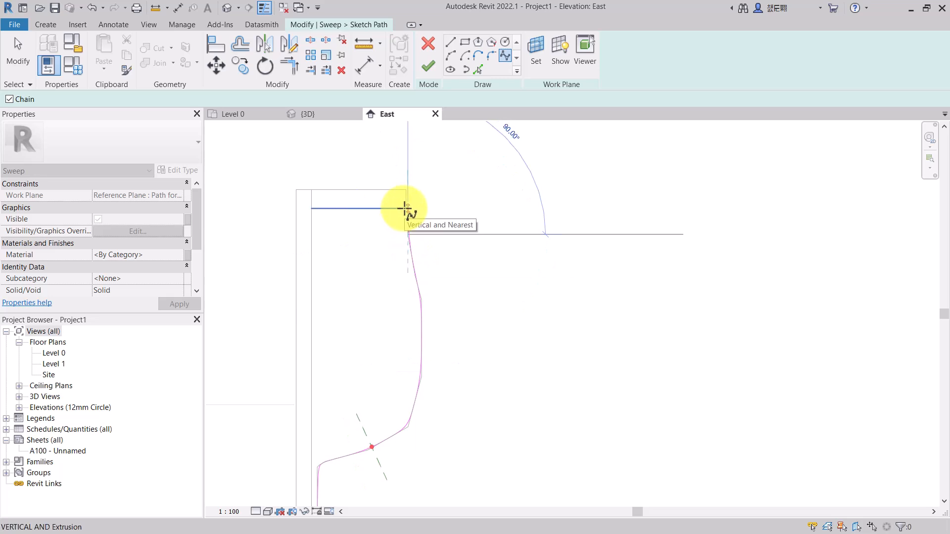
{"action": "scroll", "coordinate": [404, 208], "scroll_direction": "up", "scroll_amount": 3}
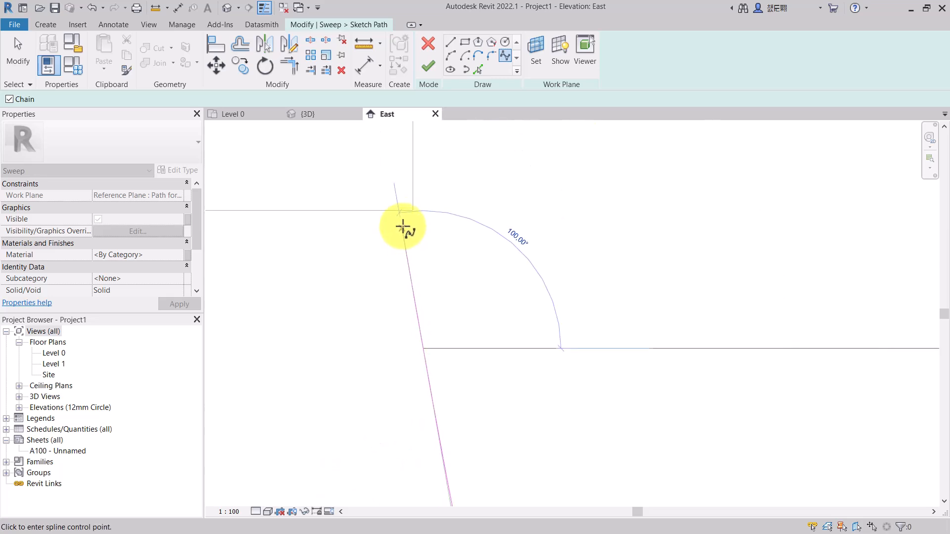
{"action": "left_click", "coordinate": [389, 233]}
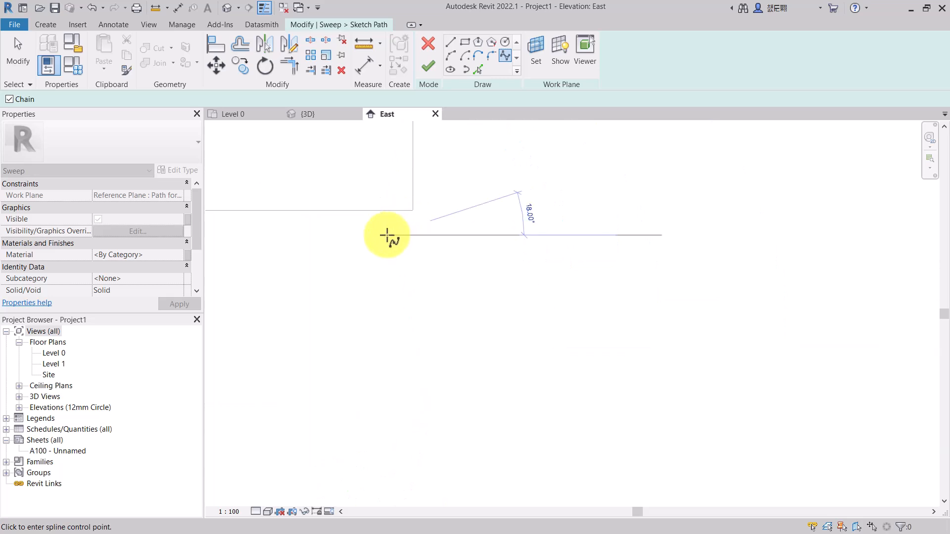
{"action": "left_click", "coordinate": [387, 192]}
{"action": "scroll", "coordinate": [387, 246], "scroll_direction": "down", "scroll_amount": 5}
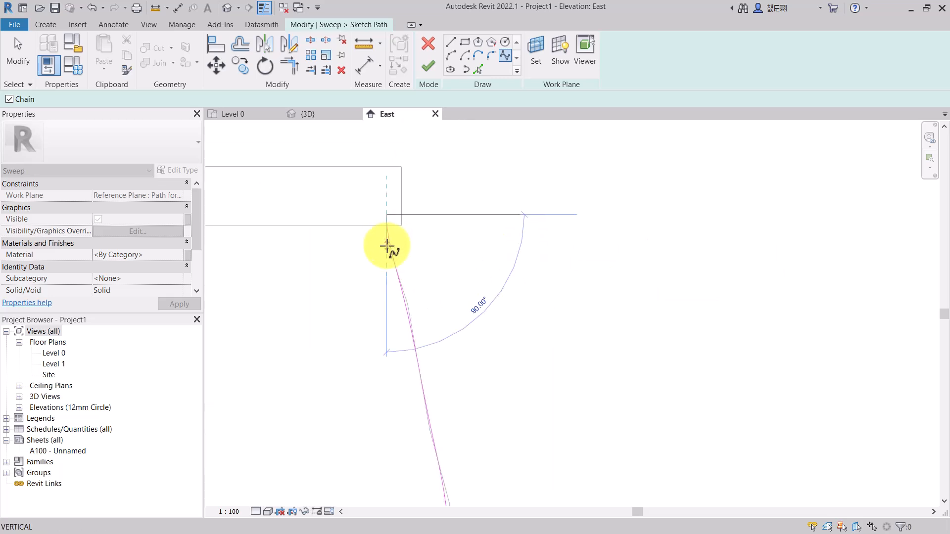
{"action": "scroll", "coordinate": [388, 205], "scroll_direction": "up", "scroll_amount": 4}
{"action": "left_click", "coordinate": [389, 241]}
- Finish the sweep path sketch
{"action": "scroll", "coordinate": [435, 241], "scroll_direction": "down", "scroll_amount": 3}
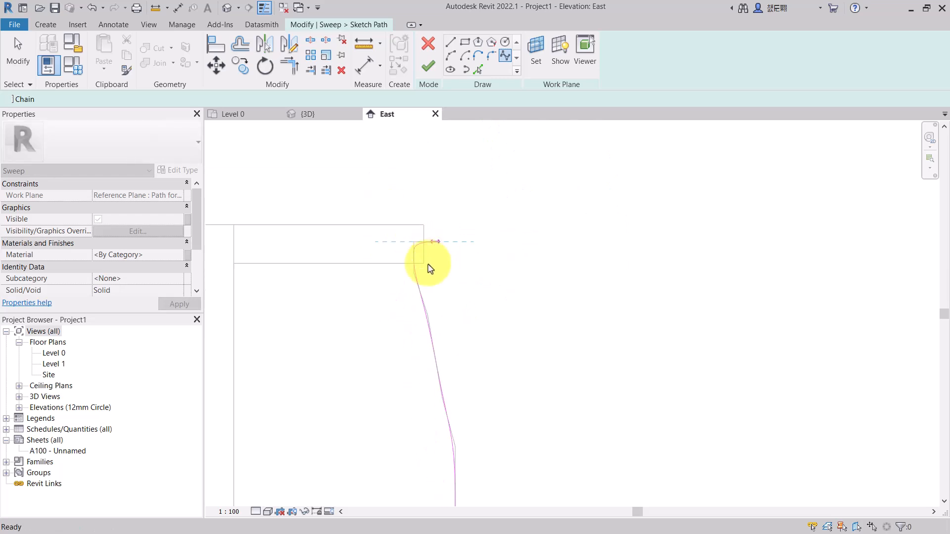
{"action": "scroll", "coordinate": [454, 238], "scroll_direction": "down", "scroll_amount": 5}
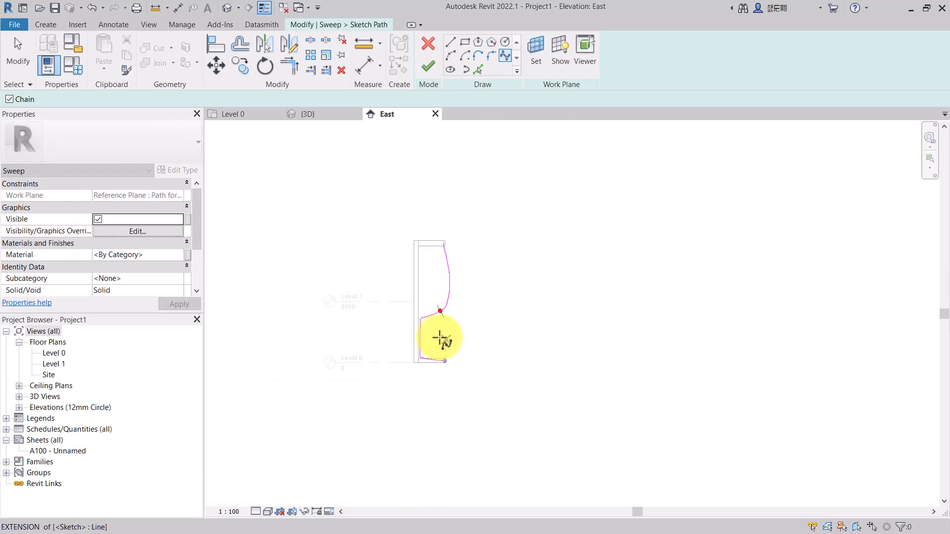
{"action": "scroll", "coordinate": [441, 295], "scroll_direction": "up", "scroll_amount": 2}
{"action": "scroll", "coordinate": [442, 296], "scroll_direction": "up", "scroll_amount": 3}
{"action": "scroll", "coordinate": [462, 272], "scroll_direction": "down", "scroll_amount": 5}
{"action": "scroll", "coordinate": [458, 280], "scroll_direction": "up", "scroll_amount": 2}
{"action": "scroll", "coordinate": [406, 198], "scroll_direction": "up", "scroll_amount": 1}
{"action": "scroll", "coordinate": [404, 201], "scroll_direction": "down", "scroll_amount": 1}
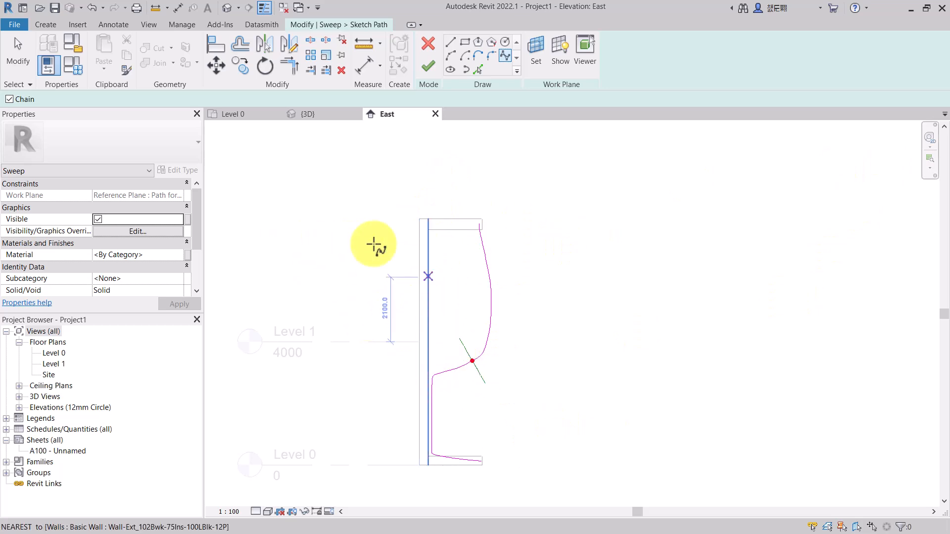
{"action": "left_click", "coordinate": [429, 68]}
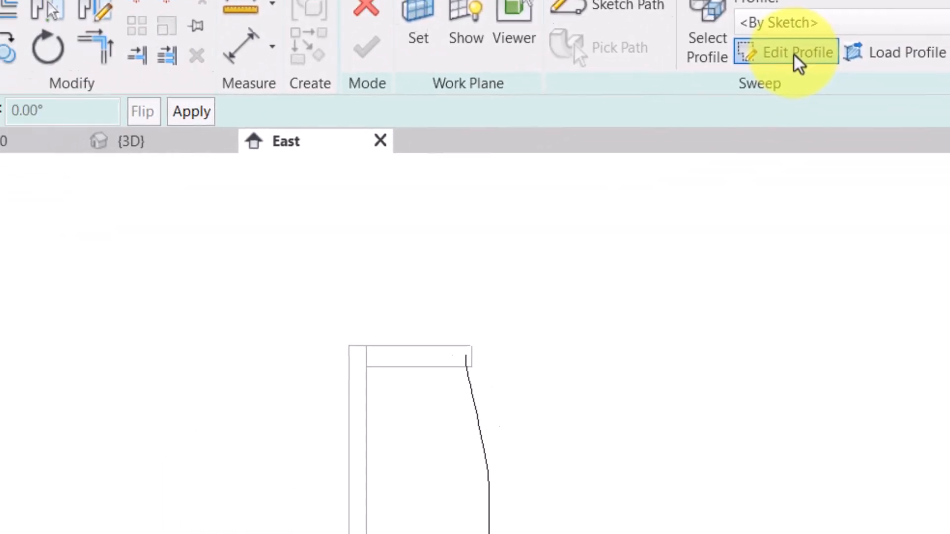
{"action": "left_click", "coordinate": [794, 55]}
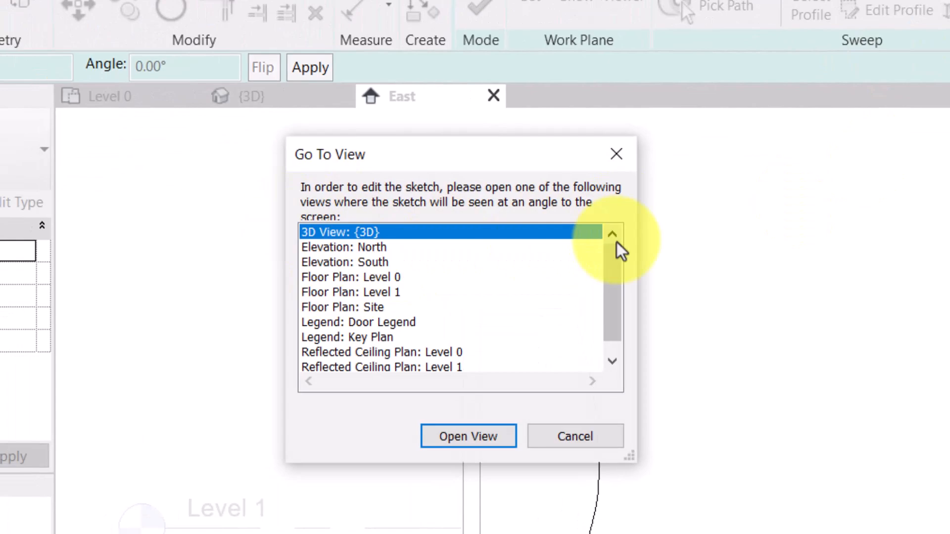
{"action": "mouse_move", "coordinate": [616, 262]}
{"action": "left_mouse_down"}
{"action": "mouse_move", "coordinate": [614, 301]}
{"action": "mouse_move", "coordinate": [615, 257]}
{"action": "left_mouse_up"}
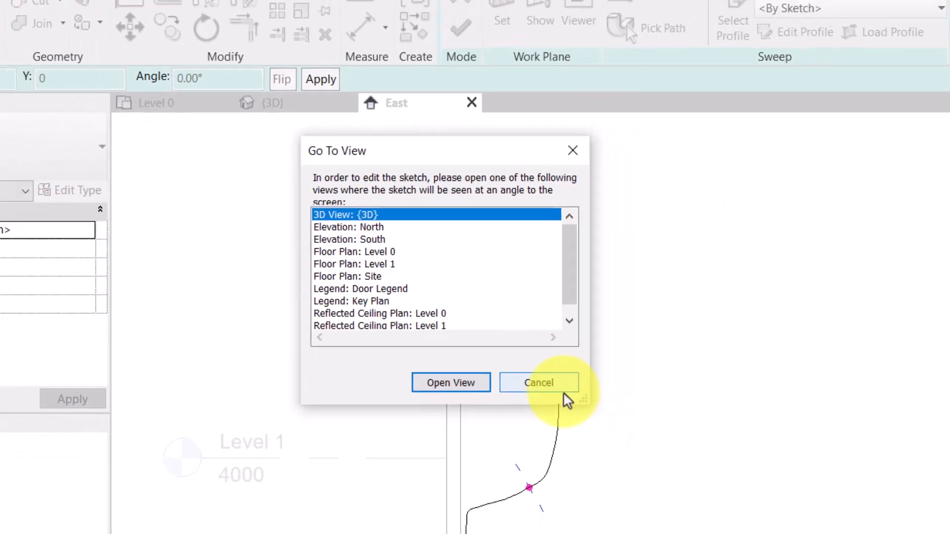
{"action": "left_click", "coordinate": [575, 436]}
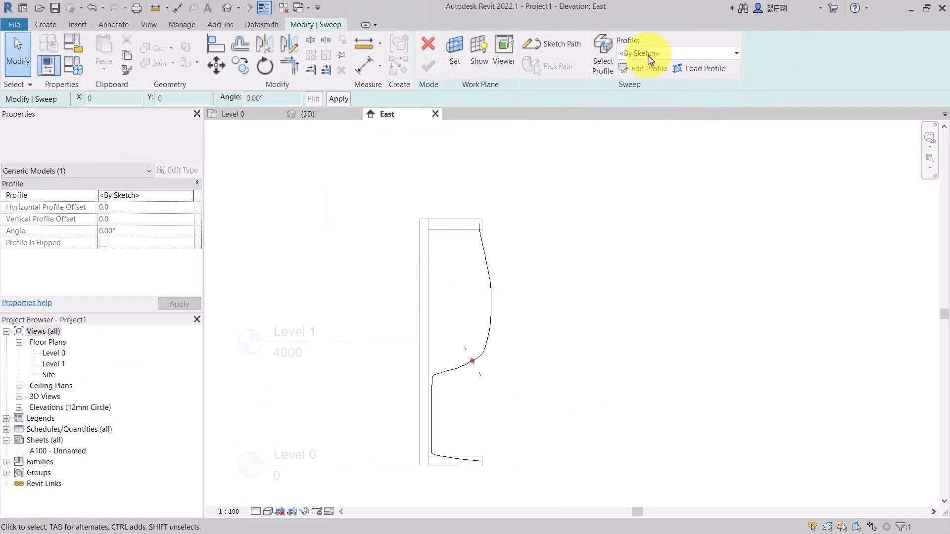
- Start editing the sweep profile at the path's profile point and open the 3D view for it
{"action": "scroll", "coordinate": [455, 387], "scroll_direction": "up", "scroll_amount": 5}
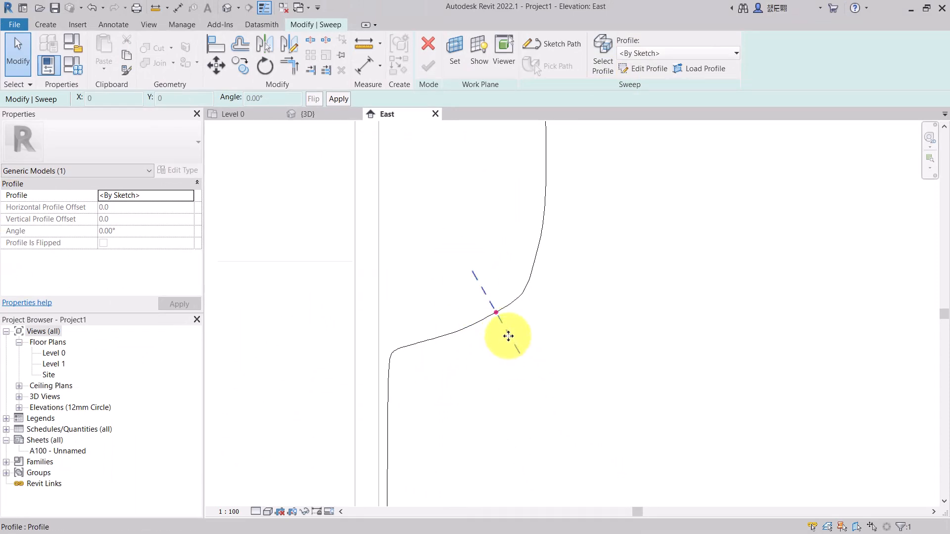
{"action": "double_click", "coordinate": [508, 336]}
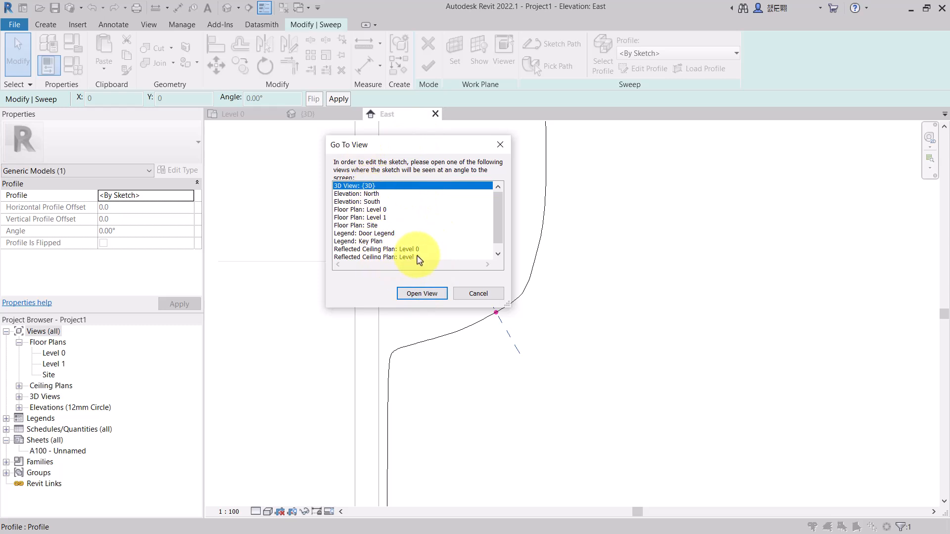
{"action": "left_click", "coordinate": [416, 294]}
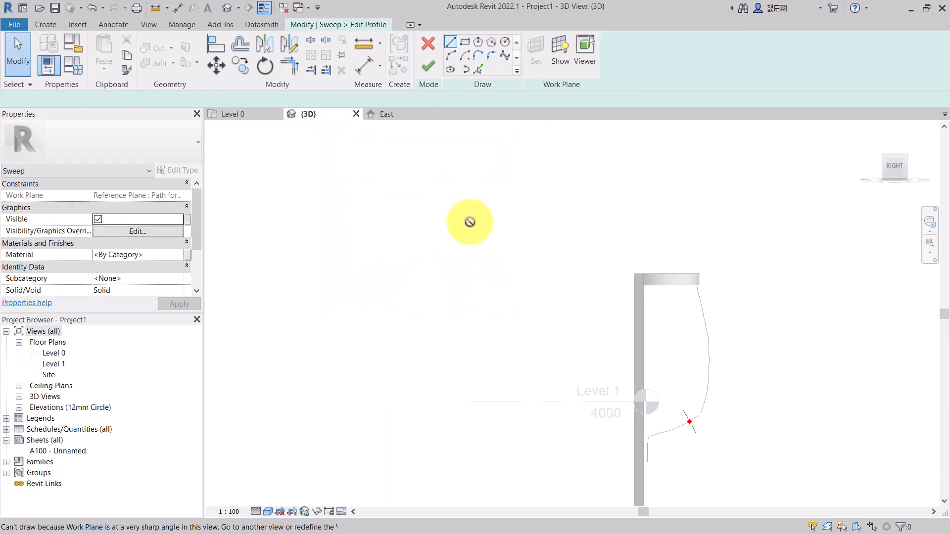
{"action": "scroll", "coordinate": [464, 219], "scroll_direction": "down", "scroll_amount": 3}
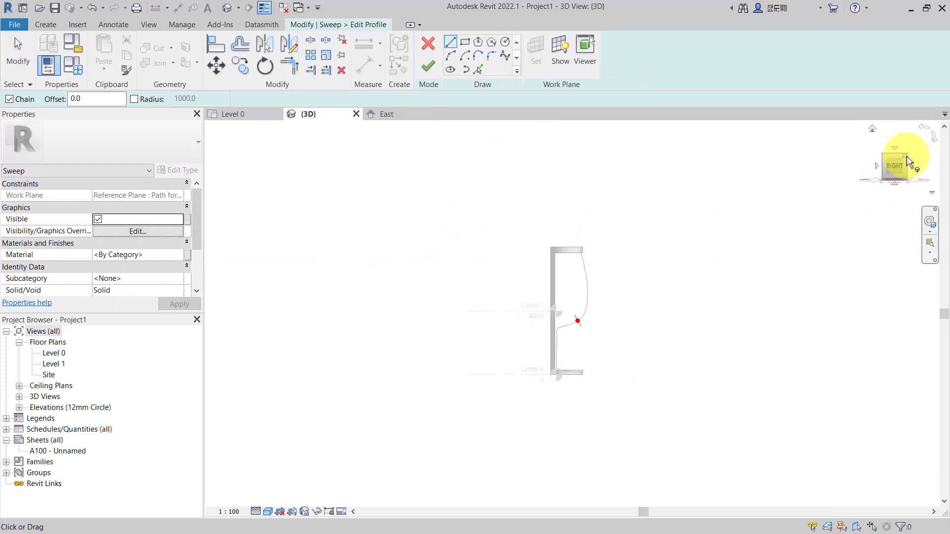
- Sketch an ellipse profile centred on the path's reference plane intersection, with semi-axes about 360 and 150 mm
{"action": "mouse_move", "coordinate": [906, 156]}
{"action": "left_mouse_down"}
{"action": "mouse_move", "coordinate": [833, 187]}
{"action": "mouse_move", "coordinate": [734, 192]}
{"action": "left_mouse_up"}
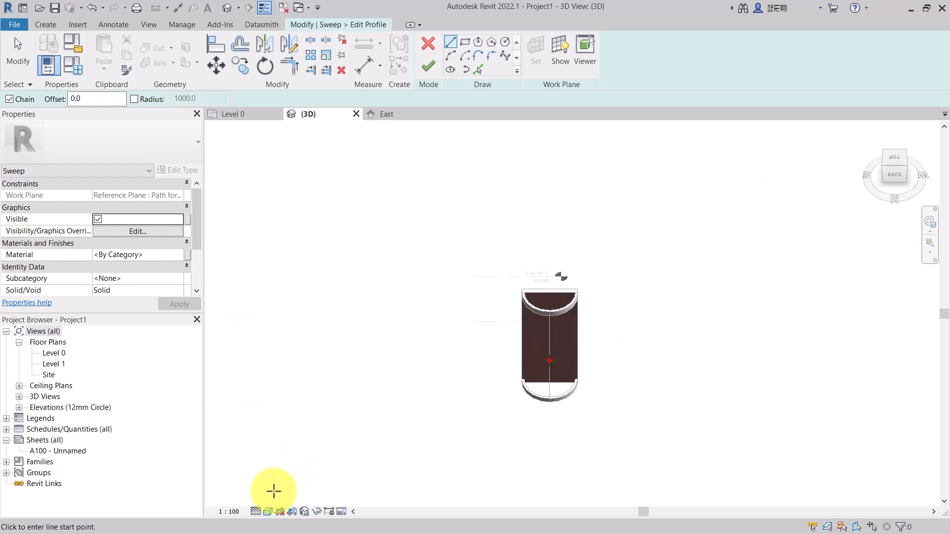
{"action": "left_click", "coordinate": [268, 512]}
{"action": "left_click", "coordinate": [297, 464]}
{"action": "scroll", "coordinate": [547, 356], "scroll_direction": "up", "scroll_amount": 8}
{"action": "scroll", "coordinate": [510, 348], "scroll_direction": "up", "scroll_amount": 1}
{"action": "scroll", "coordinate": [573, 350], "scroll_direction": "up", "scroll_amount": 1}
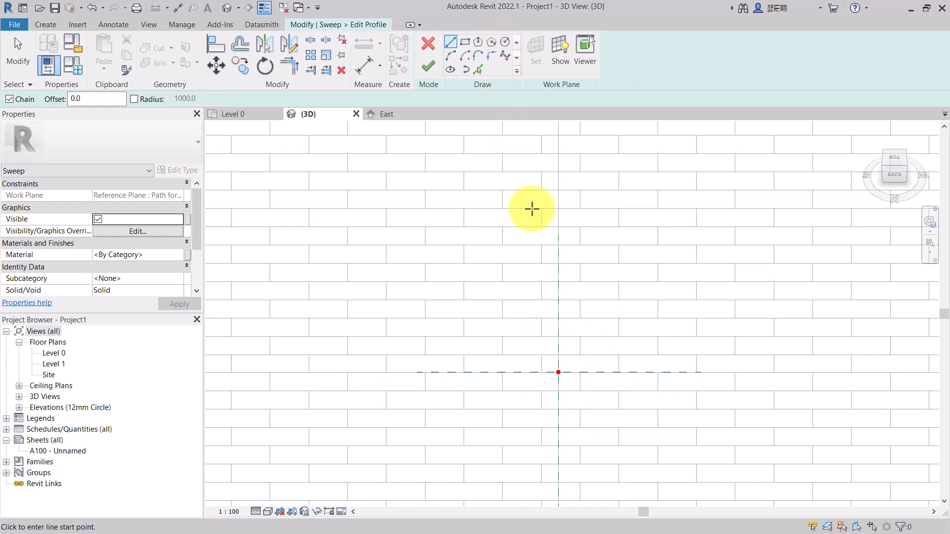
{"action": "left_click", "coordinate": [451, 70]}
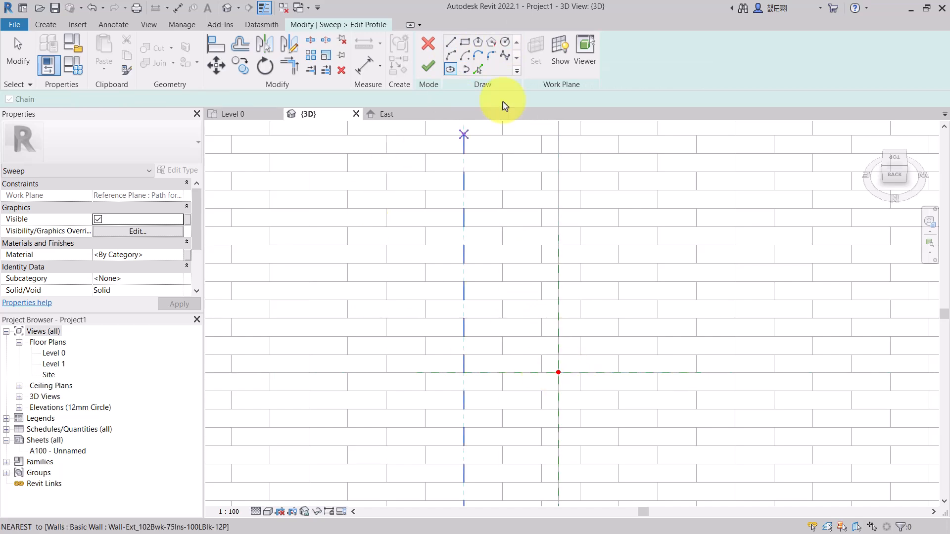
{"action": "left_click", "coordinate": [557, 372]}
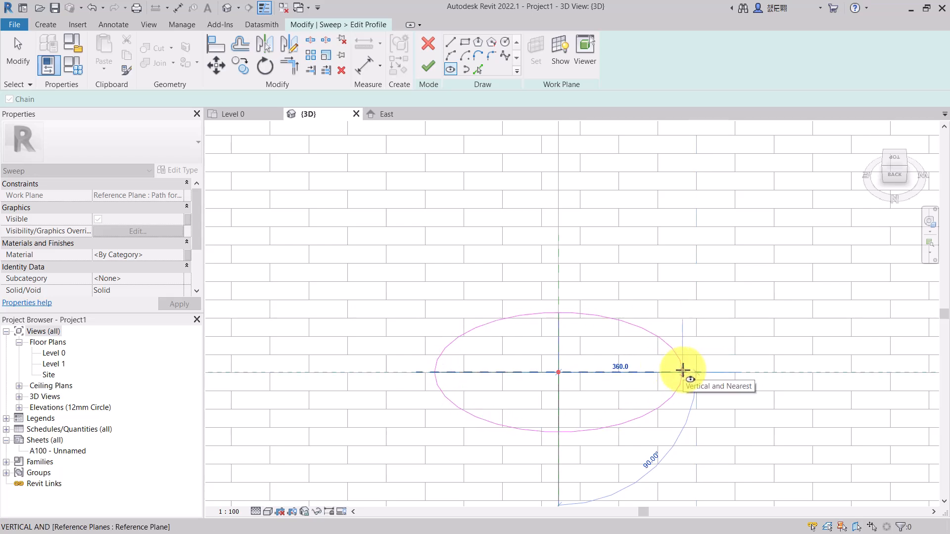
{"action": "left_click", "coordinate": [682, 370]}
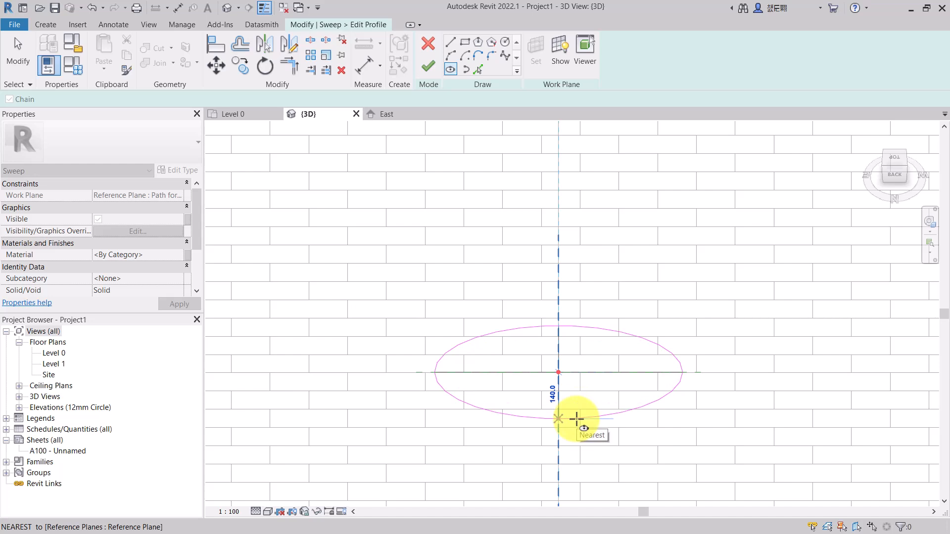
{"action": "key", "text": "Return"}
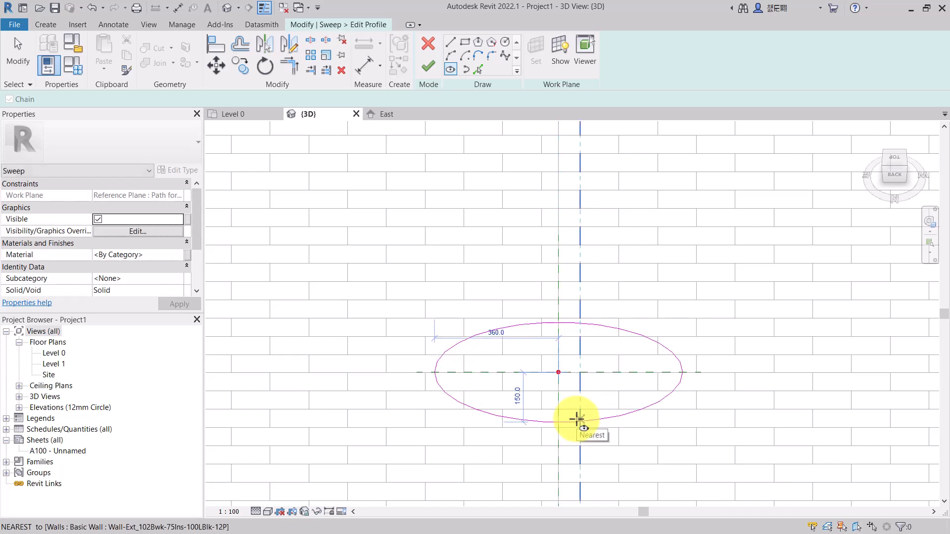
- Set the ellipse profile's horizontal semi-axis to 255 mm
{"action": "scroll", "coordinate": [541, 380], "scroll_direction": "down", "scroll_amount": 3}
{"action": "scroll", "coordinate": [541, 380], "scroll_direction": "down", "scroll_amount": 6}
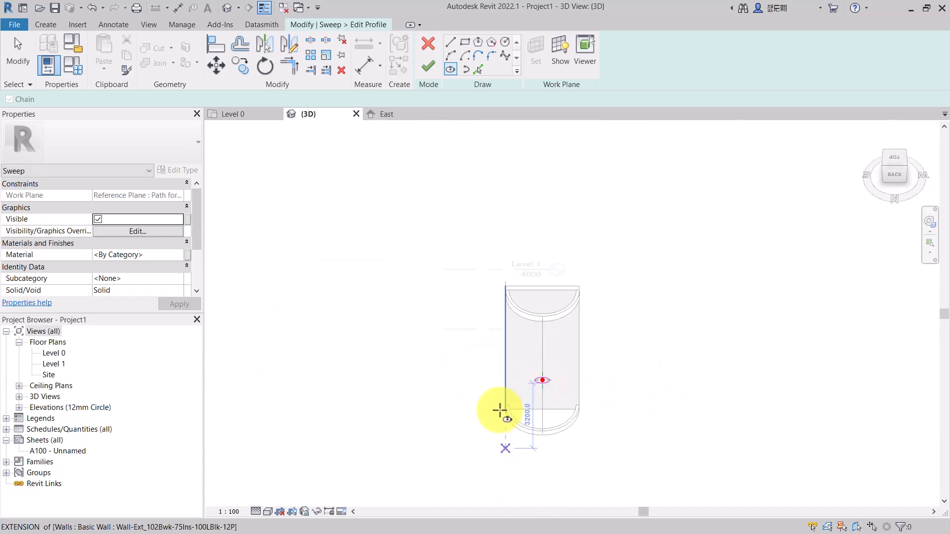
{"action": "scroll", "coordinate": [502, 428], "scroll_direction": "up", "scroll_amount": 5}
{"action": "scroll", "coordinate": [555, 335], "scroll_direction": "down", "scroll_amount": 2}
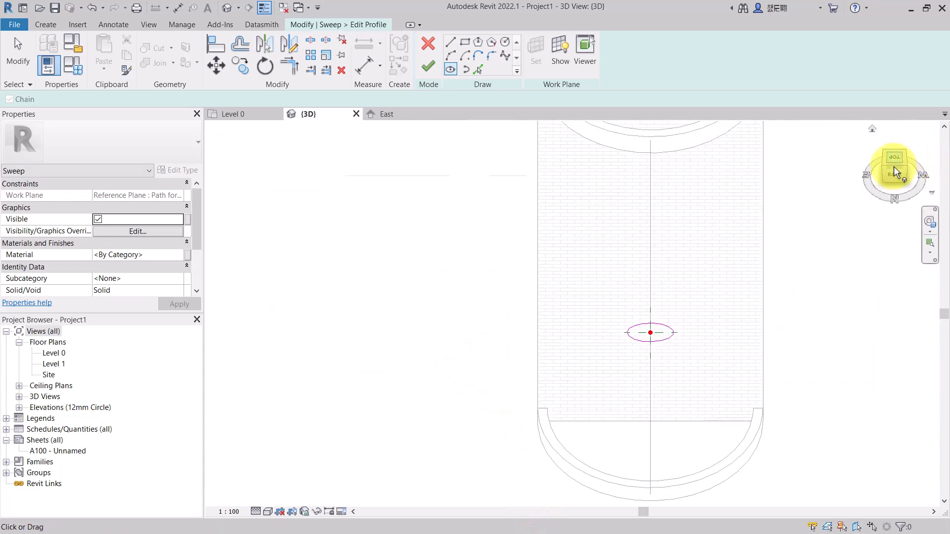
{"action": "mouse_move", "coordinate": [882, 167]}
{"action": "left_mouse_down"}
{"action": "mouse_move", "coordinate": [935, 174]}
{"action": "mouse_move", "coordinate": [916, 183]}
{"action": "mouse_move", "coordinate": [906, 165]}
{"action": "mouse_move", "coordinate": [896, 173]}
{"action": "left_mouse_up"}
{"action": "scroll", "coordinate": [630, 354], "scroll_direction": "up", "scroll_amount": 4}
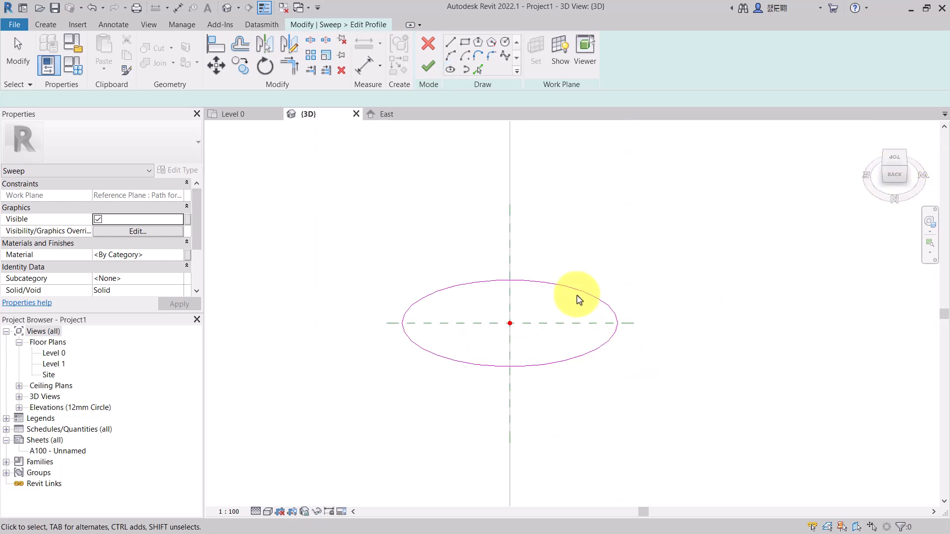
{"action": "key", "text": "Escape"}
{"action": "left_click", "coordinate": [628, 319]}
{"action": "left_click", "coordinate": [464, 284]}
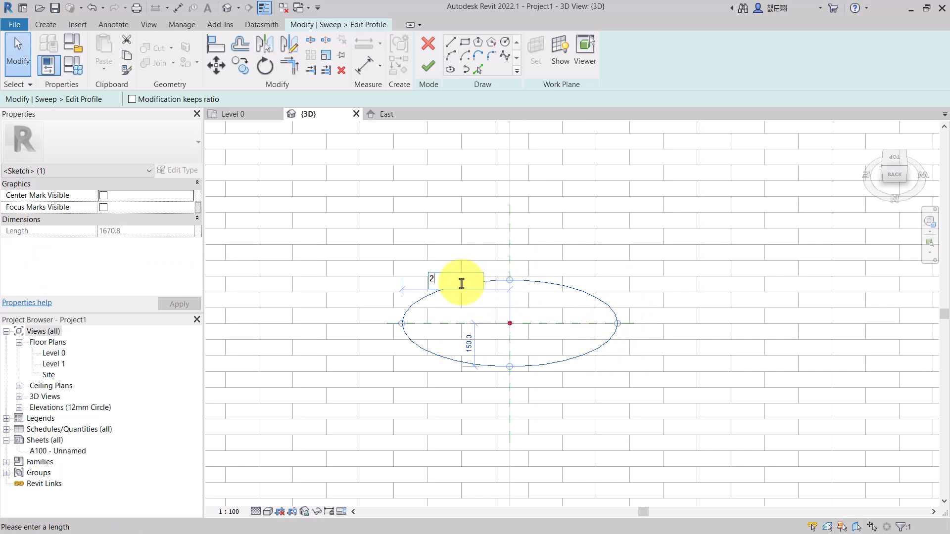
{"action": "type", "text": "255"}
{"action": "key", "text": "Return"}
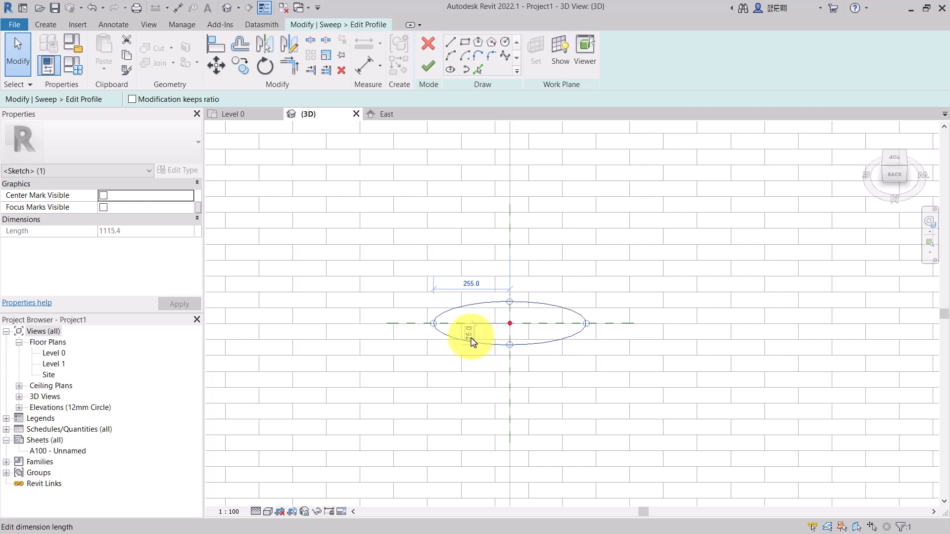
{"action": "left_click", "coordinate": [647, 282]}
- Set the ellipse profile's horizontal semi-axis to 210 mm
{"action": "scroll", "coordinate": [713, 245], "scroll_direction": "down", "scroll_amount": 7}
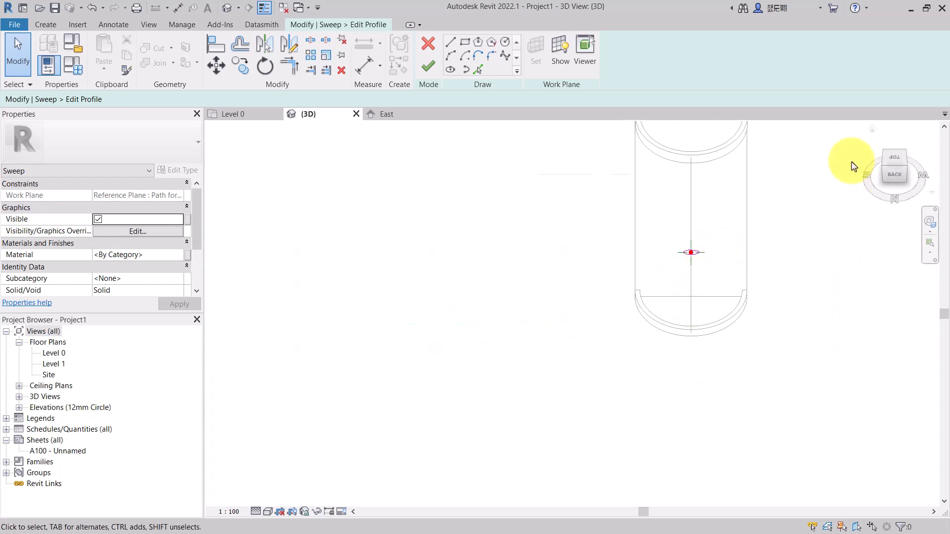
{"action": "scroll", "coordinate": [684, 261], "scroll_direction": "up", "scroll_amount": 8}
{"action": "scroll", "coordinate": [593, 222], "scroll_direction": "up", "scroll_amount": 2}
{"action": "left_click", "coordinate": [544, 192]}
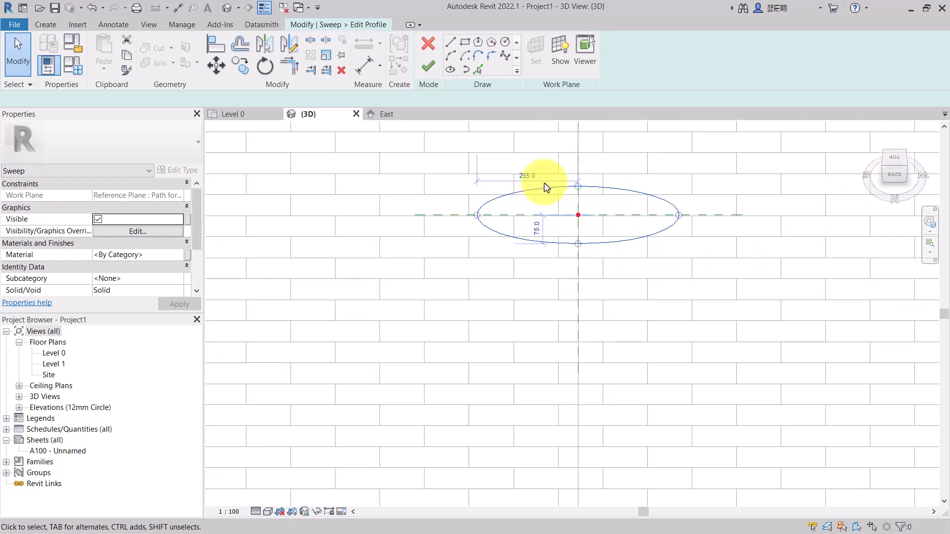
{"action": "left_click", "coordinate": [526, 174]}
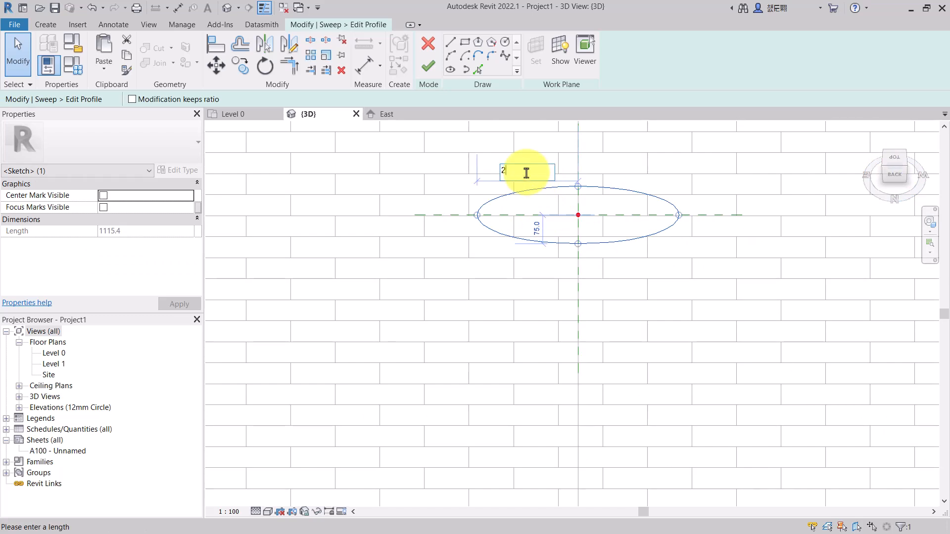
{"action": "key", "text": "Return"}
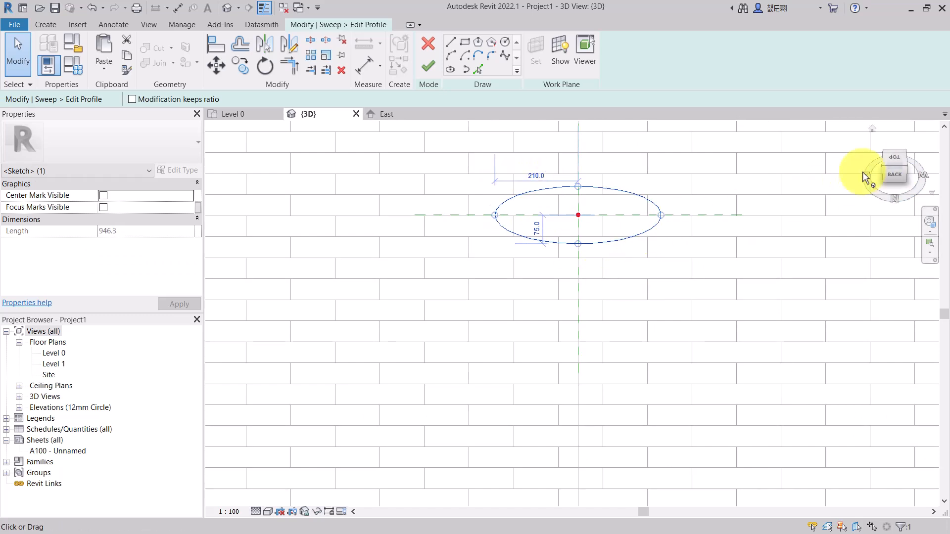
- Orbit the 3D view to inspect the ellipse profile where it sits on the sweep path
{"action": "scroll", "coordinate": [742, 272], "scroll_direction": "down", "scroll_amount": 6}
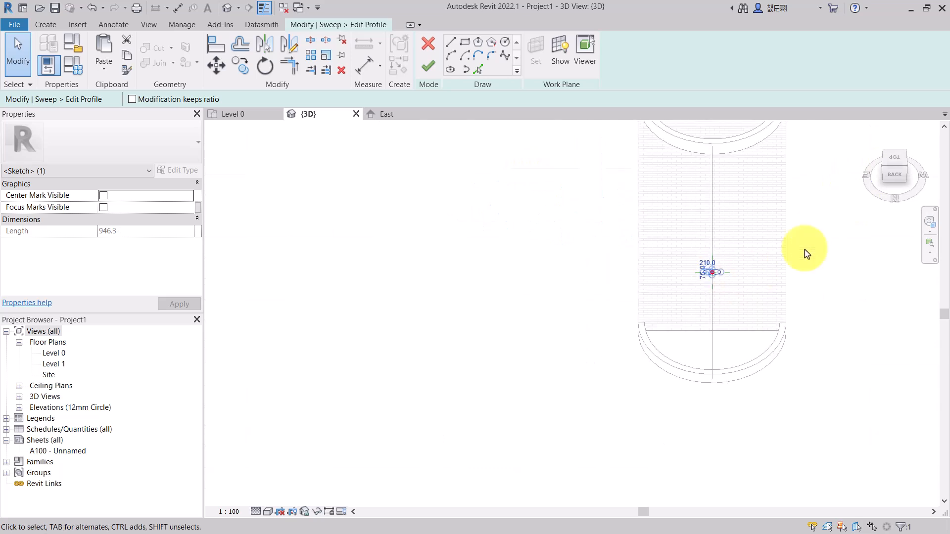
{"action": "left_click_drag", "start_coordinate": [883, 164], "coordinate": [926, 173]}
{"action": "left_click", "coordinate": [806, 389]}
{"action": "scroll", "coordinate": [713, 246], "scroll_direction": "up", "scroll_amount": 6}
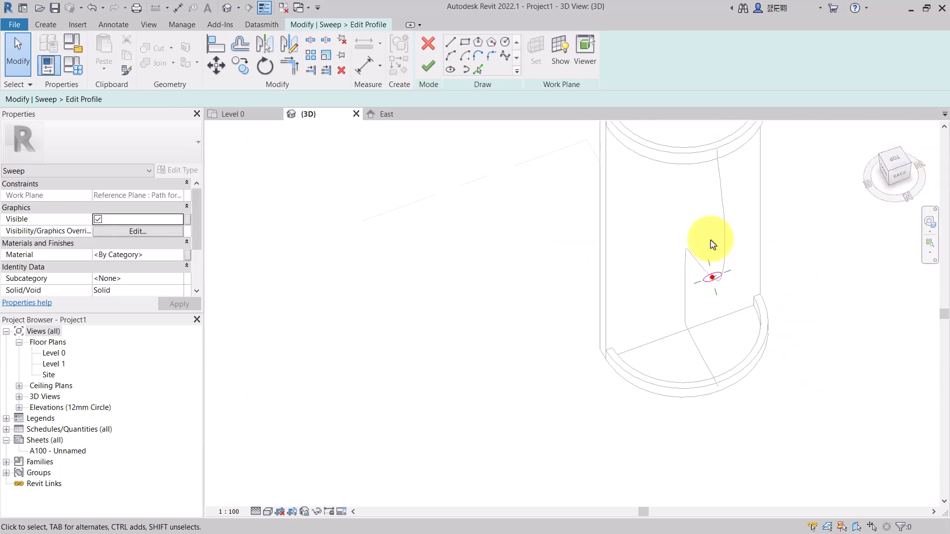
{"action": "left_click", "coordinate": [640, 274]}
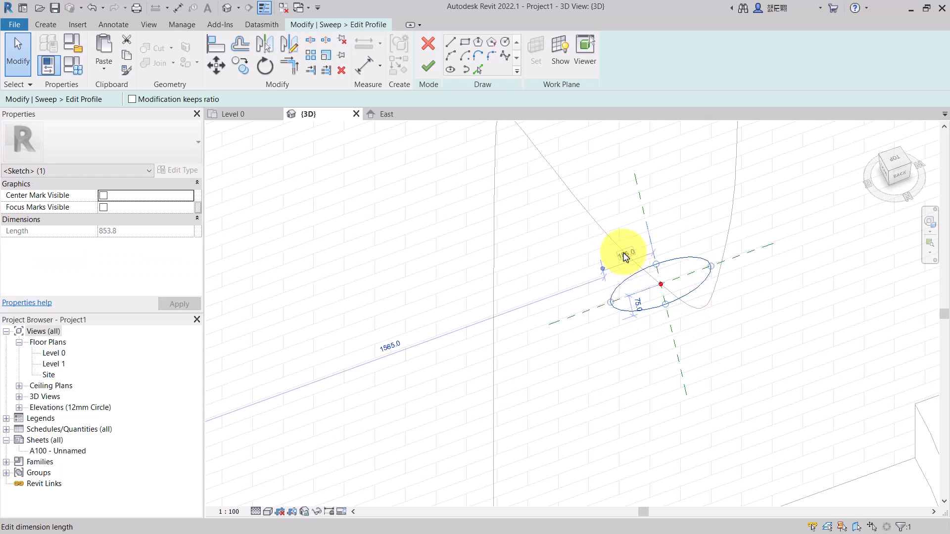
{"action": "left_click", "coordinate": [880, 167]}
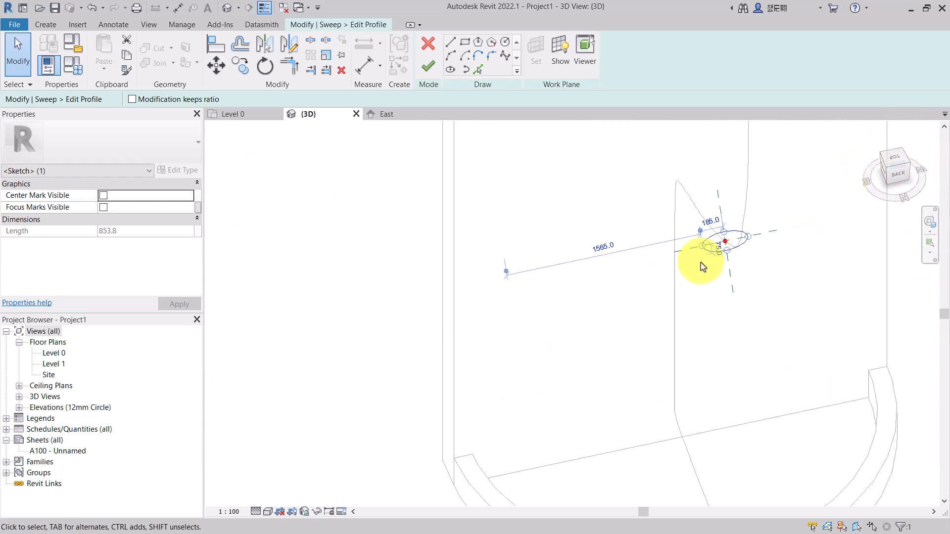
{"action": "scroll", "coordinate": [678, 251], "scroll_direction": "down", "scroll_amount": 3}
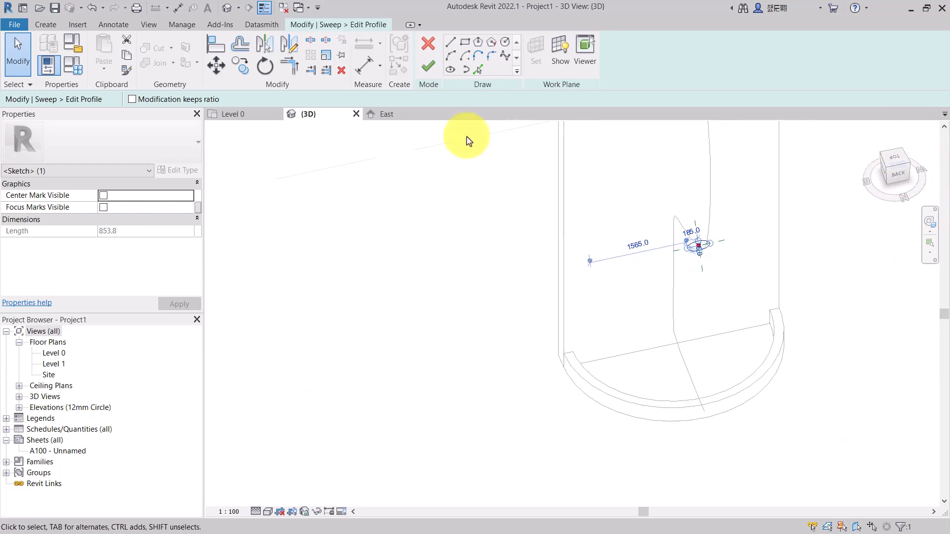
{"action": "left_click", "coordinate": [517, 220]}
{"action": "left_click", "coordinate": [887, 170]}
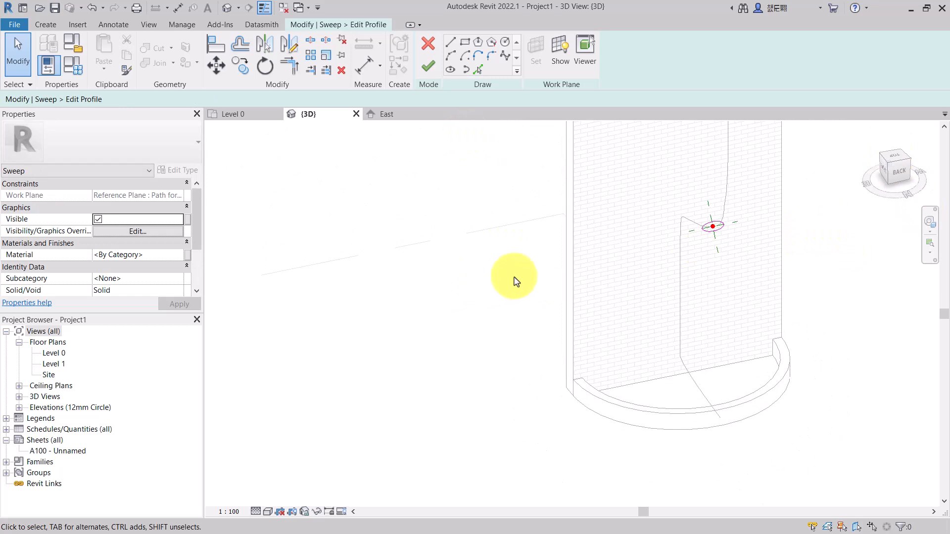
{"action": "left_click", "coordinate": [889, 160]}
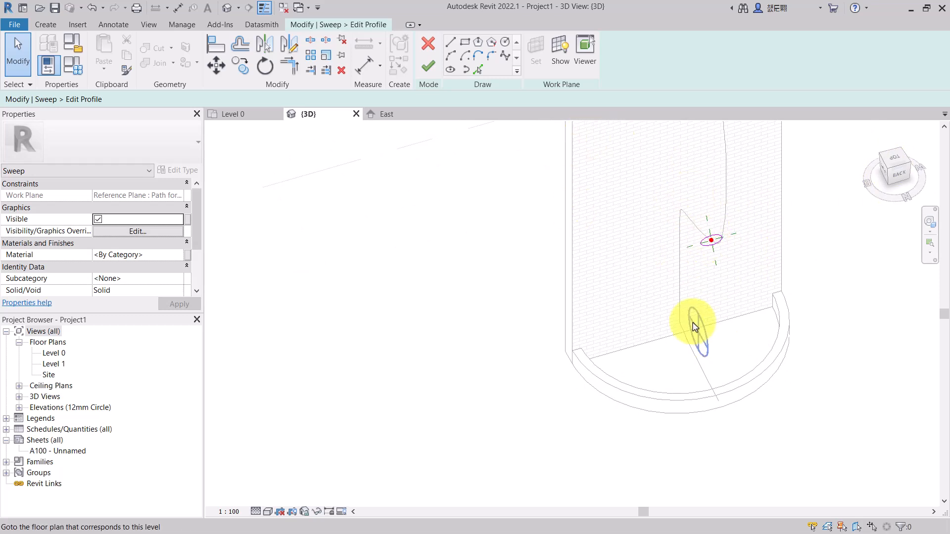
- Finish the profile sketch and try to complete the sweep
{"action": "left_click", "coordinate": [430, 72]}
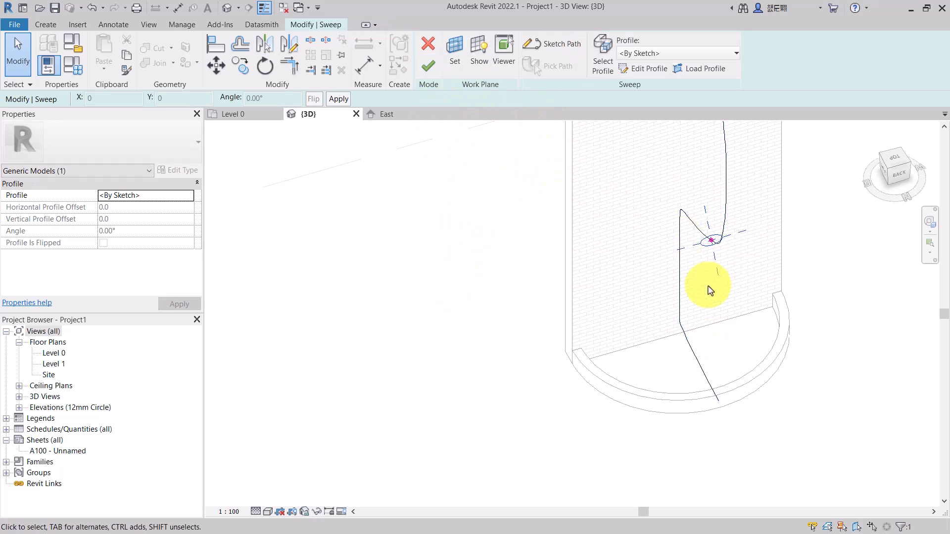
{"action": "left_click_drag", "start_coordinate": [887, 169], "coordinate": [622, 241]}
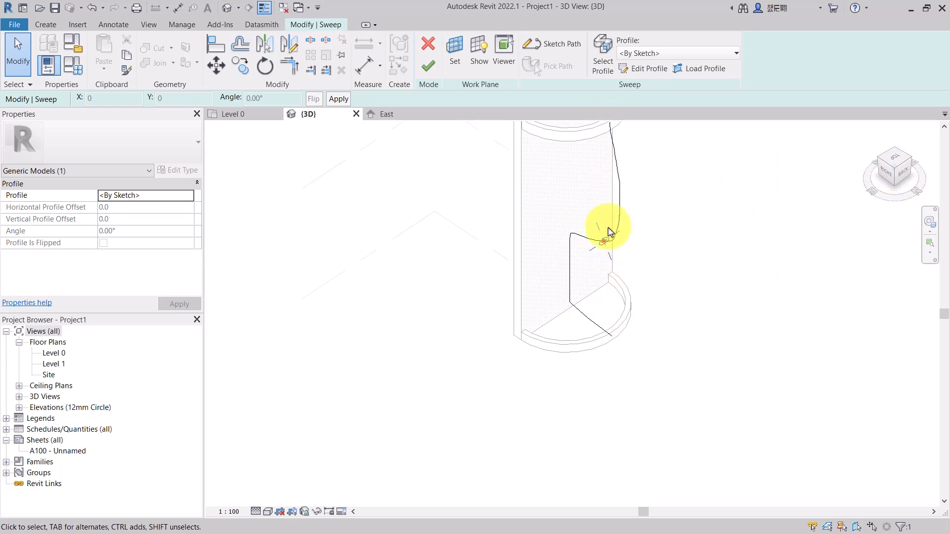
{"action": "left_click", "coordinate": [429, 68]}
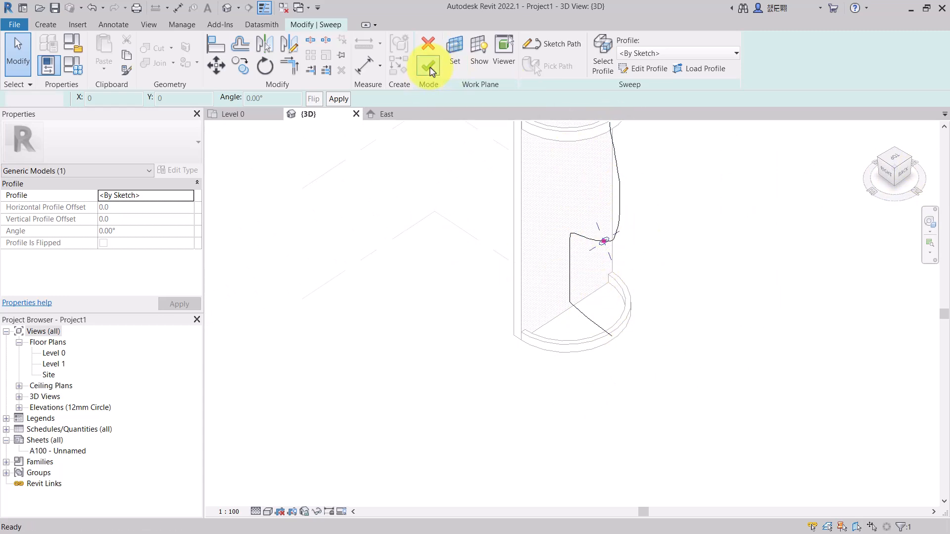
{"action": "left_click_drag", "start_coordinate": [792, 433], "coordinate": [729, 339]}
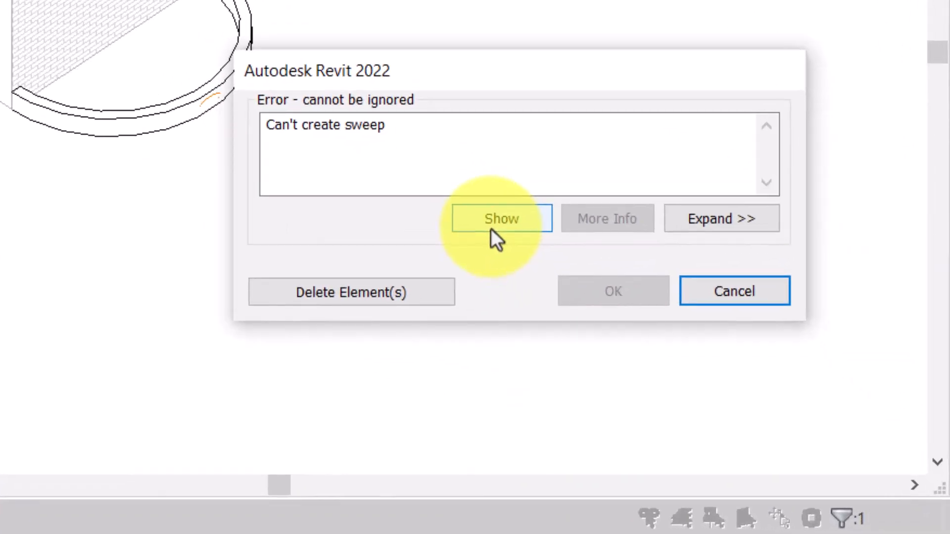
{"action": "left_click", "coordinate": [491, 228]}
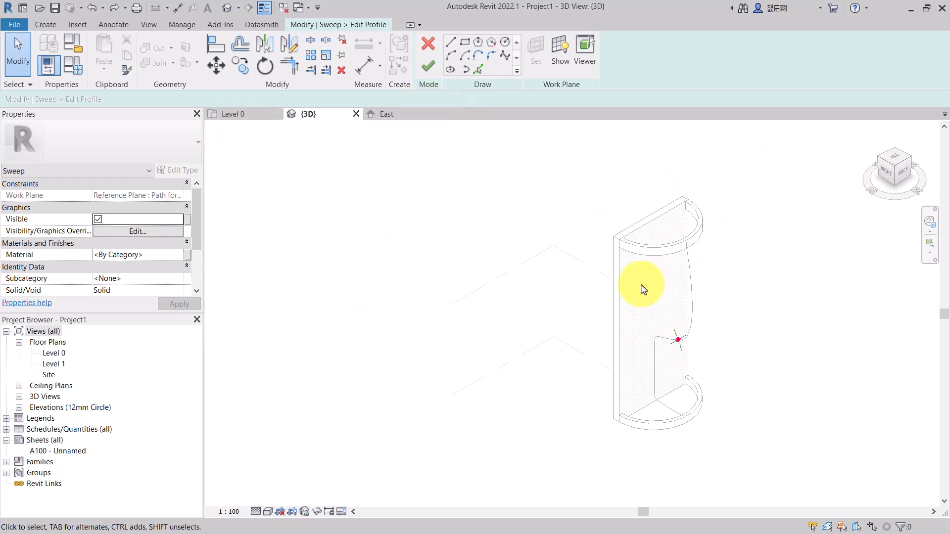
- Delete the ellipse profile from the profile sketch
{"action": "scroll", "coordinate": [696, 351], "scroll_direction": "up", "scroll_amount": 3}
{"action": "left_click", "coordinate": [658, 339]}
{"action": "scroll", "coordinate": [659, 338], "scroll_direction": "up", "scroll_amount": 3}
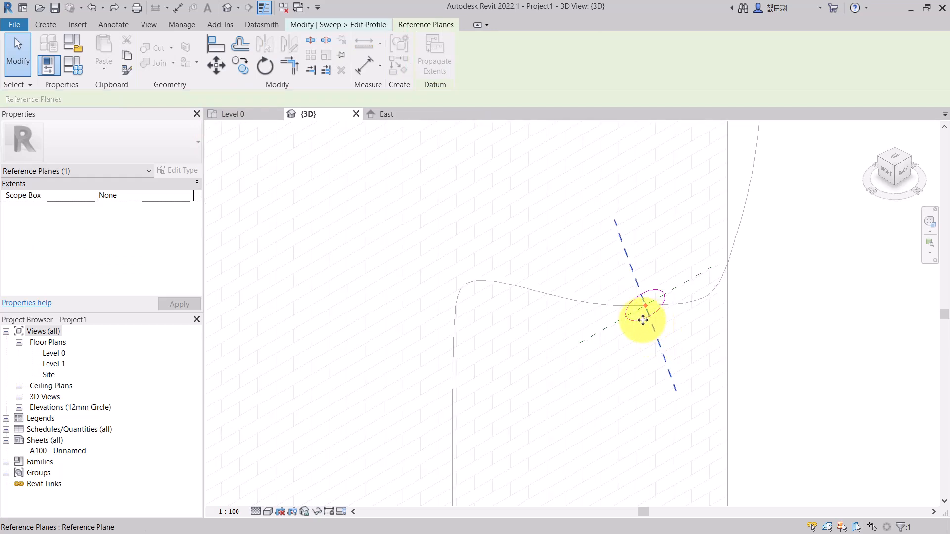
{"action": "left_click", "coordinate": [641, 324]}
{"action": "key", "text": "Delete"}
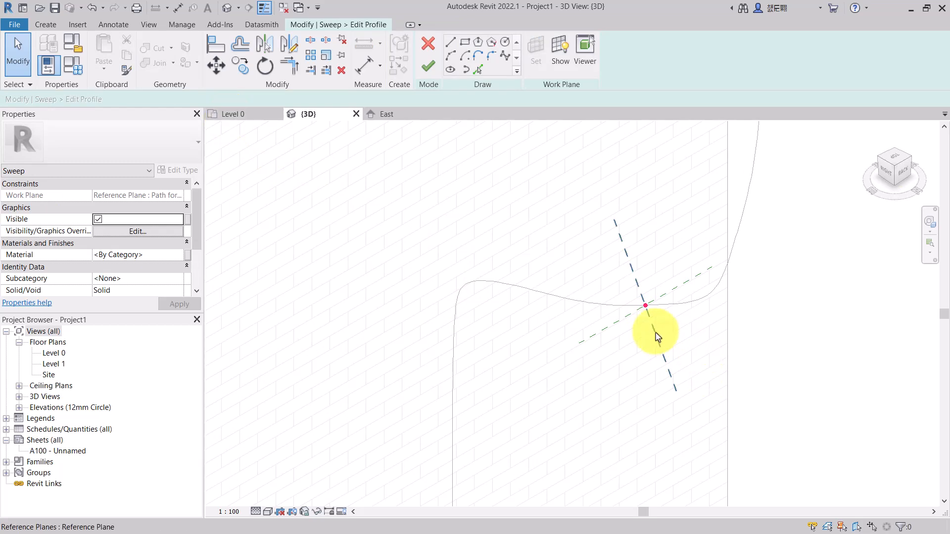
{"action": "left_click", "coordinate": [652, 334]}
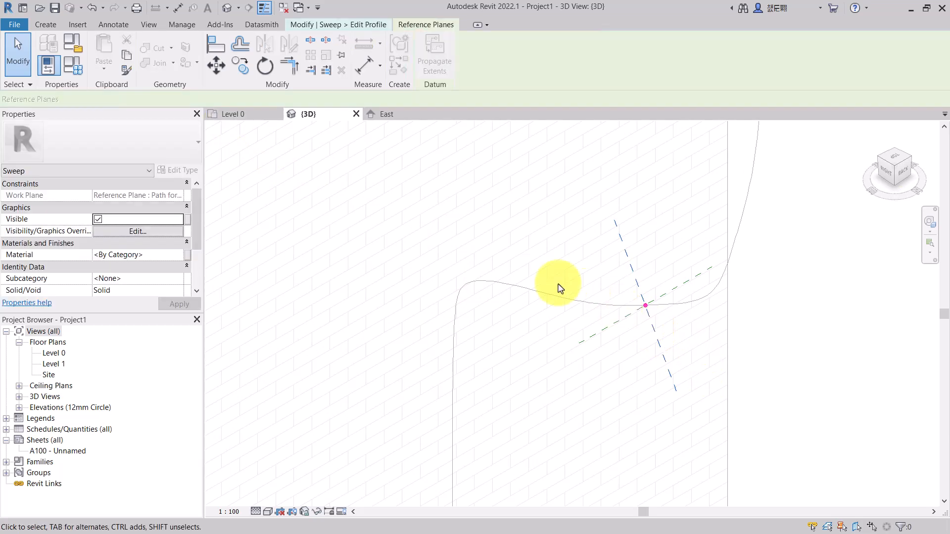
- In the Level 0 plan, sketch a new ellipse profile at the path point, about 150 by 80 mm
{"action": "left_click", "coordinate": [237, 115]}
{"action": "left_click", "coordinate": [532, 210]}
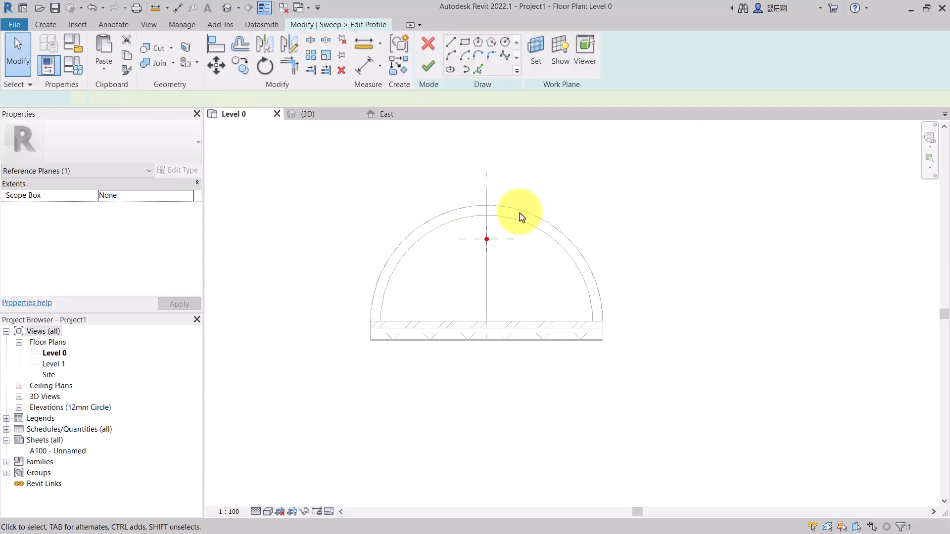
{"action": "scroll", "coordinate": [501, 226], "scroll_direction": "up", "scroll_amount": 3}
{"action": "scroll", "coordinate": [501, 227], "scroll_direction": "up", "scroll_amount": 1}
{"action": "left_click", "coordinate": [450, 69]}
{"action": "left_click", "coordinate": [469, 262]}
{"action": "scroll", "coordinate": [490, 256], "scroll_direction": "up", "scroll_amount": 2}
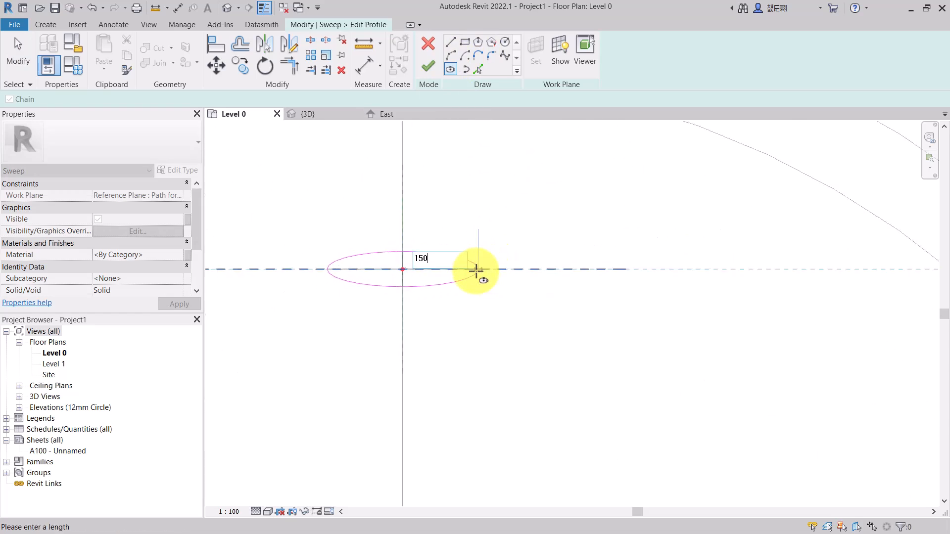
{"action": "left_click", "coordinate": [476, 269]}
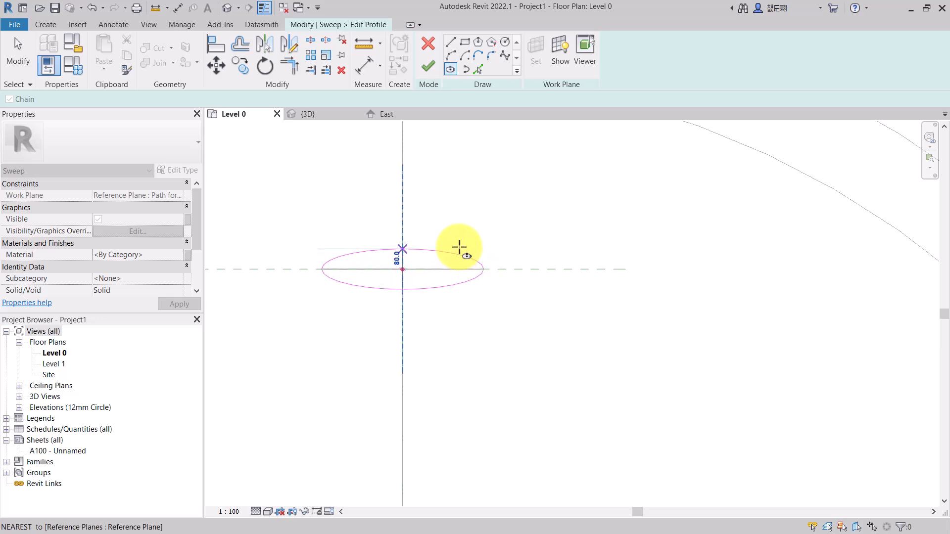
{"action": "scroll", "coordinate": [459, 256], "scroll_direction": "up", "scroll_amount": 4}
{"action": "left_click", "coordinate": [460, 256]}
- Return to the 3D view and finish the profile sketch
{"action": "scroll", "coordinate": [458, 256], "scroll_direction": "down", "scroll_amount": 6}
{"action": "left_click", "coordinate": [307, 114]}
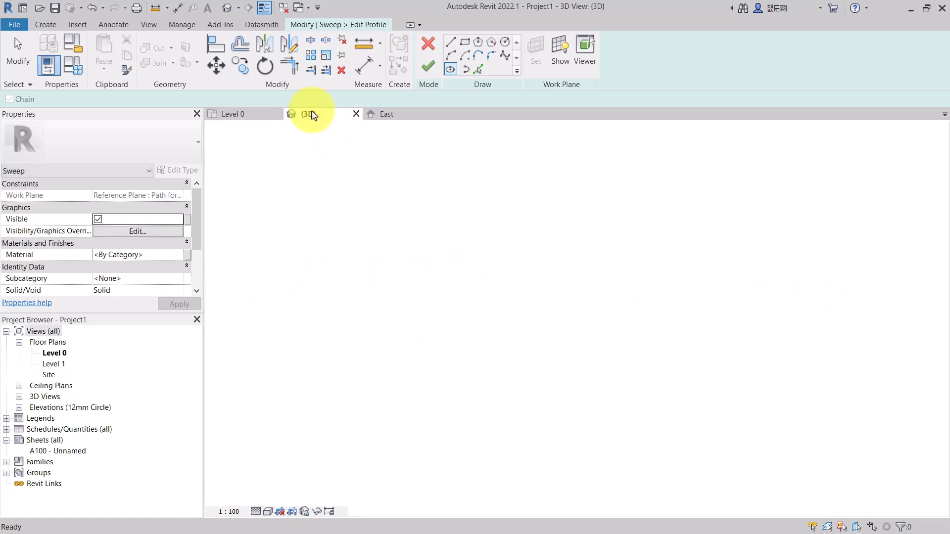
{"action": "scroll", "coordinate": [458, 244], "scroll_direction": "down", "scroll_amount": 3}
{"action": "left_click", "coordinate": [427, 68]}
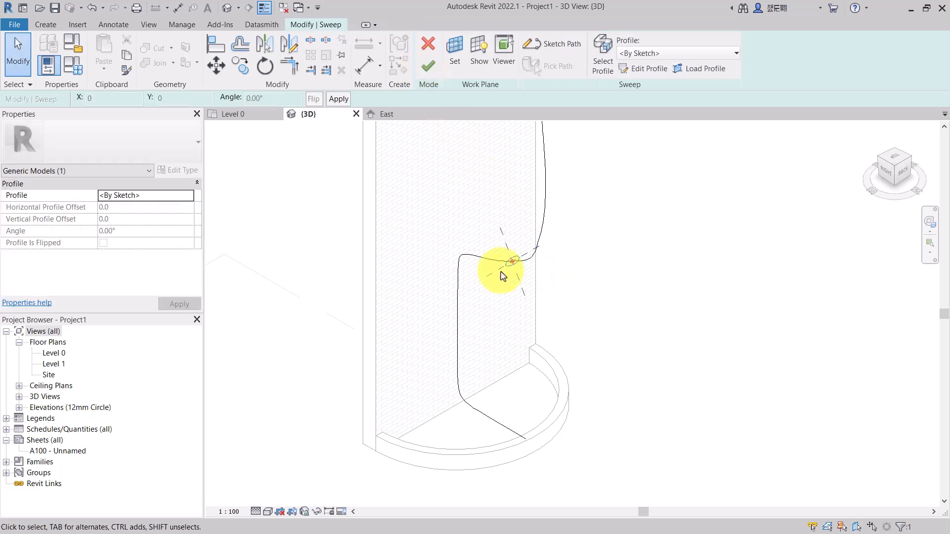
- Finish the sweep along the sketched spline path
{"action": "left_click", "coordinate": [429, 68]}
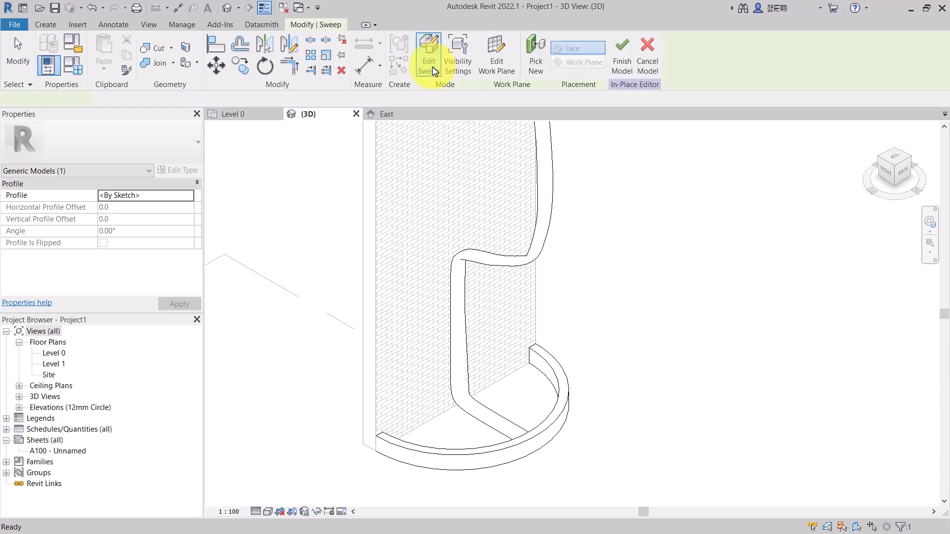
{"action": "left_click_drag", "start_coordinate": [893, 174], "coordinate": [894, 197]}
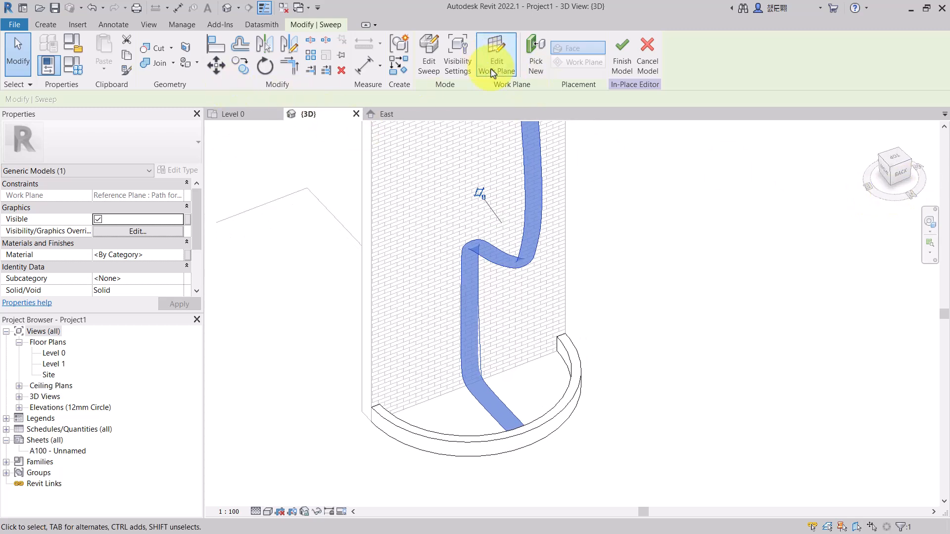
- Reopen the sweep's profile and examine the ellipse in the Level 0 plan before finishing again
{"action": "left_click", "coordinate": [429, 66]}
{"action": "scroll", "coordinate": [505, 264], "scroll_direction": "up", "scroll_amount": 4}
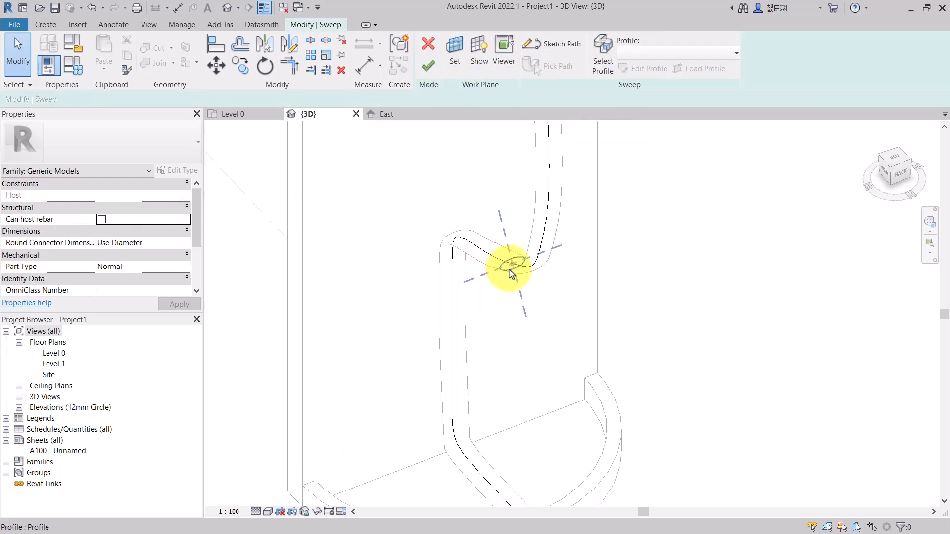
{"action": "scroll", "coordinate": [511, 276], "scroll_direction": "up", "scroll_amount": 4}
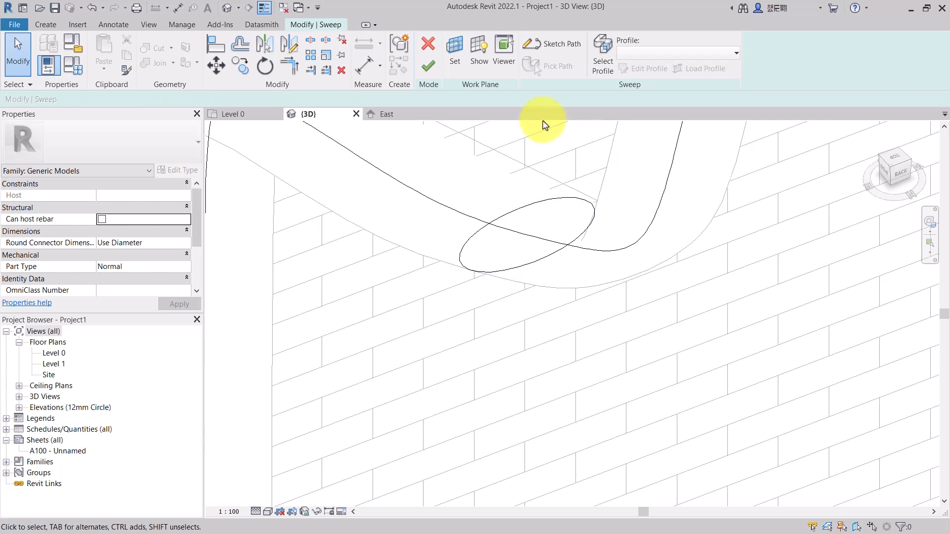
{"action": "left_click", "coordinate": [483, 229]}
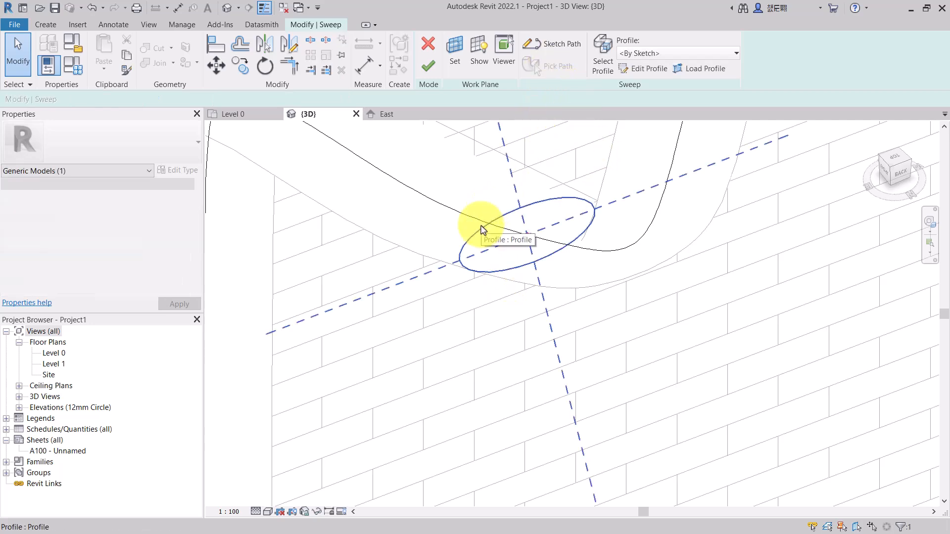
{"action": "left_click", "coordinate": [644, 73]}
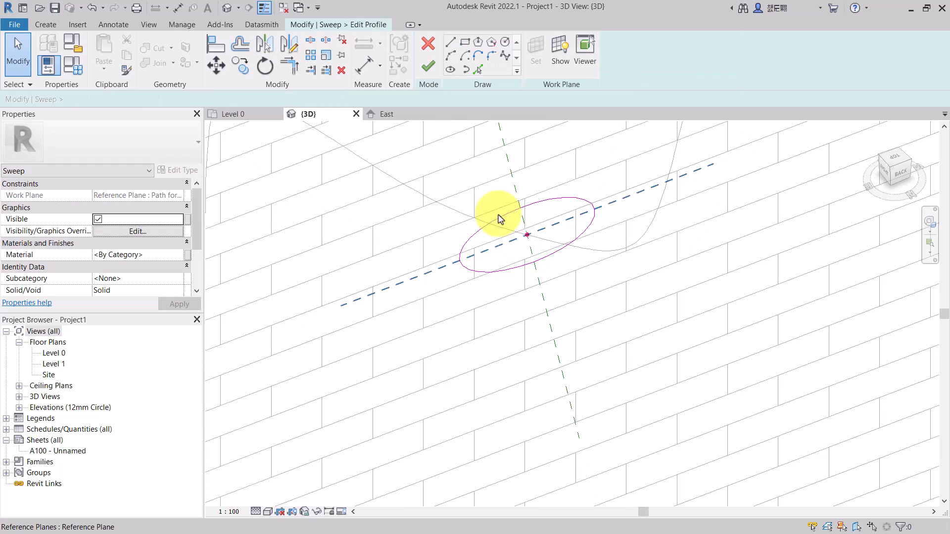
{"action": "left_click", "coordinate": [227, 113]}
{"action": "scroll", "coordinate": [417, 258], "scroll_direction": "up", "scroll_amount": 5}
{"action": "left_click", "coordinate": [409, 216]}
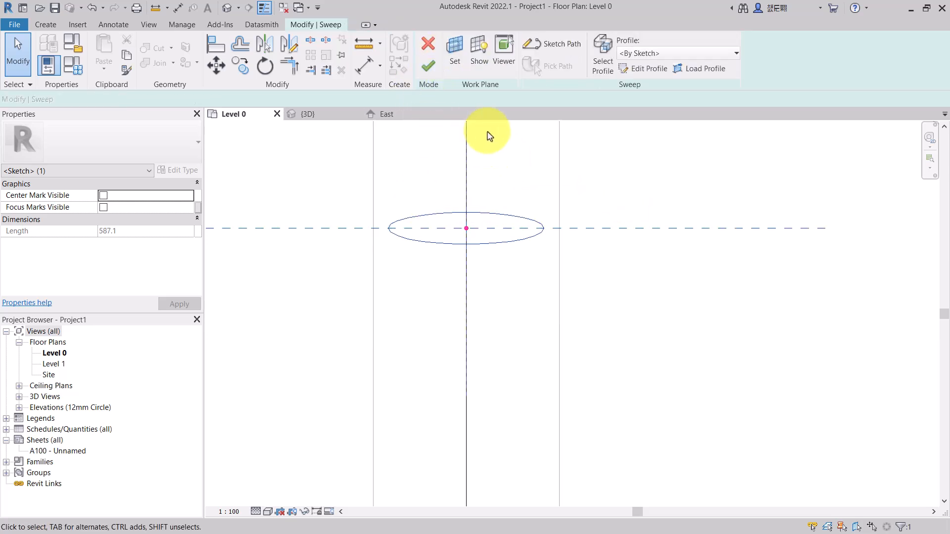
{"action": "left_click", "coordinate": [429, 67]}
{"action": "scroll", "coordinate": [584, 285], "scroll_direction": "down", "scroll_amount": 4}
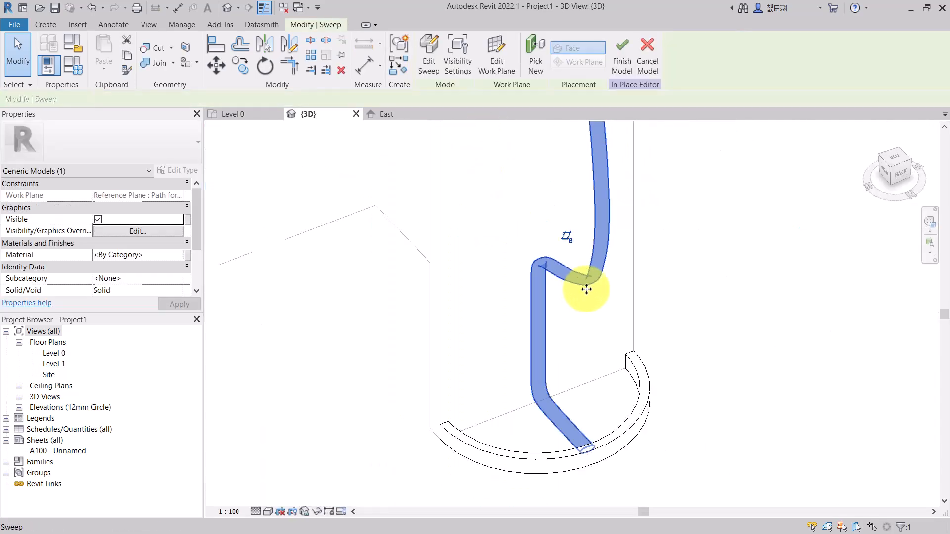
- Edit the sweep's elliptical profile in the Level 0 plan and set its minor radius to 25 mm
{"action": "left_click", "coordinate": [692, 279]}
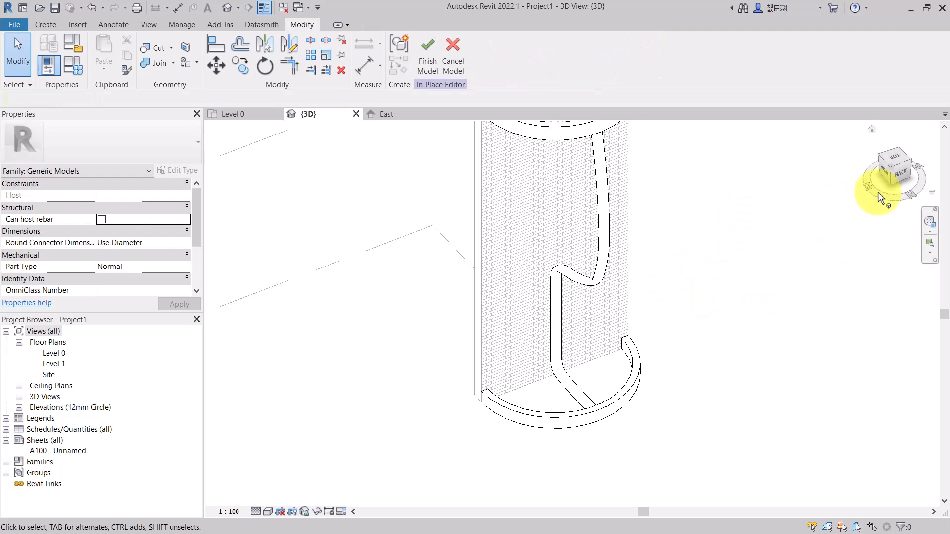
{"action": "mouse_move", "coordinate": [891, 170]}
{"action": "left_mouse_down"}
{"action": "mouse_move", "coordinate": [794, 179]}
{"action": "mouse_move", "coordinate": [697, 159]}
{"action": "mouse_move", "coordinate": [651, 134]}
{"action": "mouse_move", "coordinate": [625, 500]}
{"action": "mouse_move", "coordinate": [600, 264]}
{"action": "left_mouse_up"}
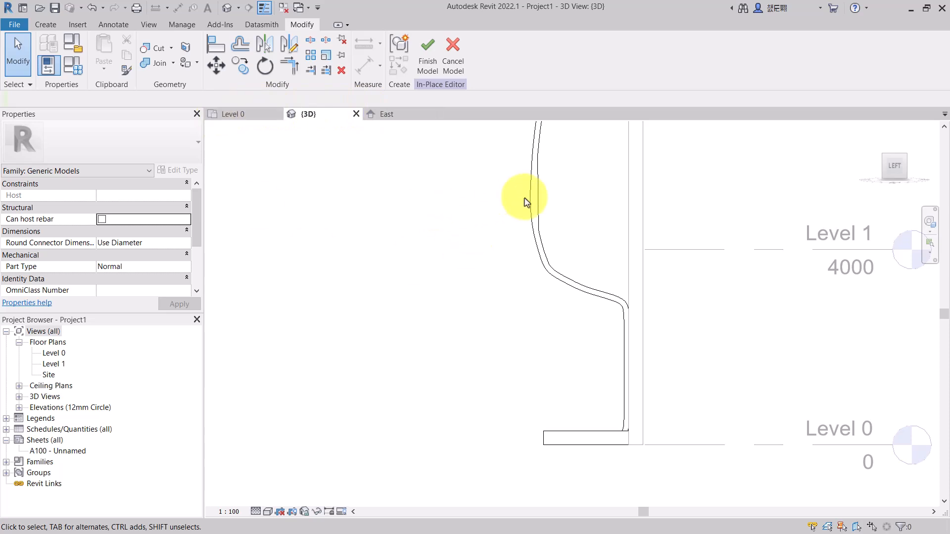
{"action": "left_click", "coordinate": [232, 114]}
{"action": "scroll", "coordinate": [477, 226], "scroll_direction": "down", "scroll_amount": 4}
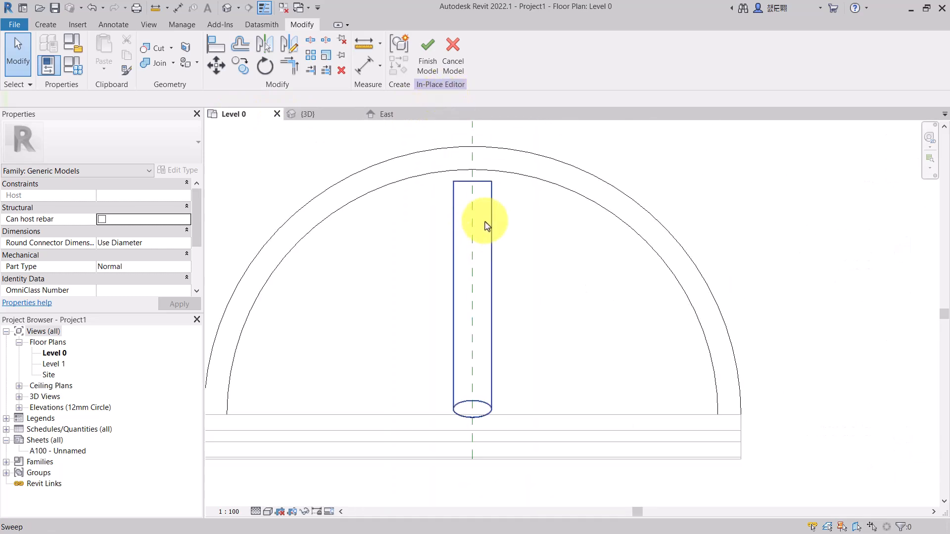
{"action": "left_click", "coordinate": [484, 225]}
{"action": "left_click", "coordinate": [431, 63]}
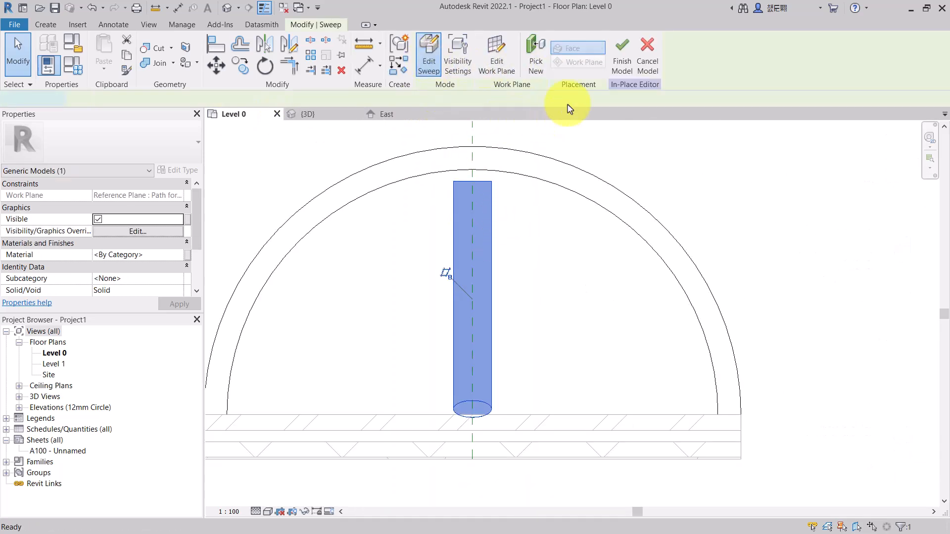
{"action": "scroll", "coordinate": [486, 228], "scroll_direction": "up", "scroll_amount": 5}
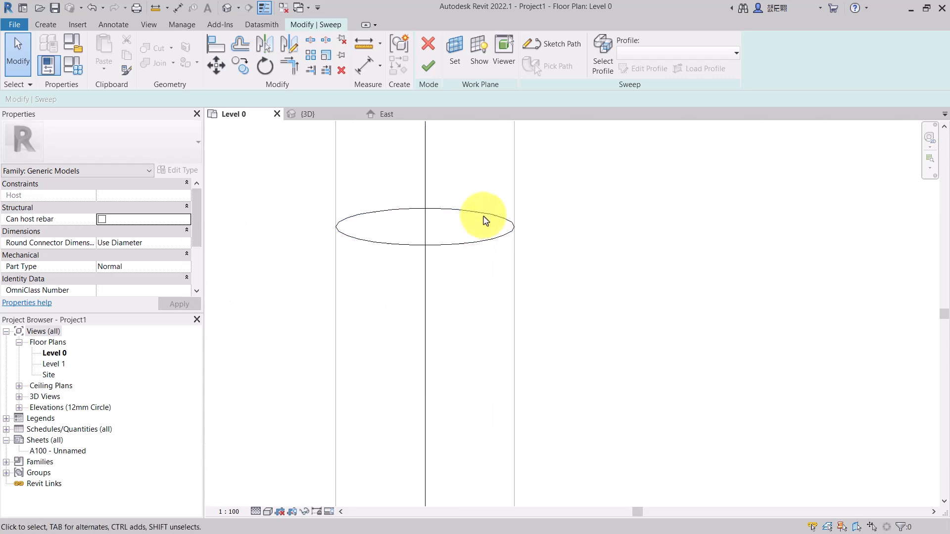
{"action": "left_click", "coordinate": [480, 216]}
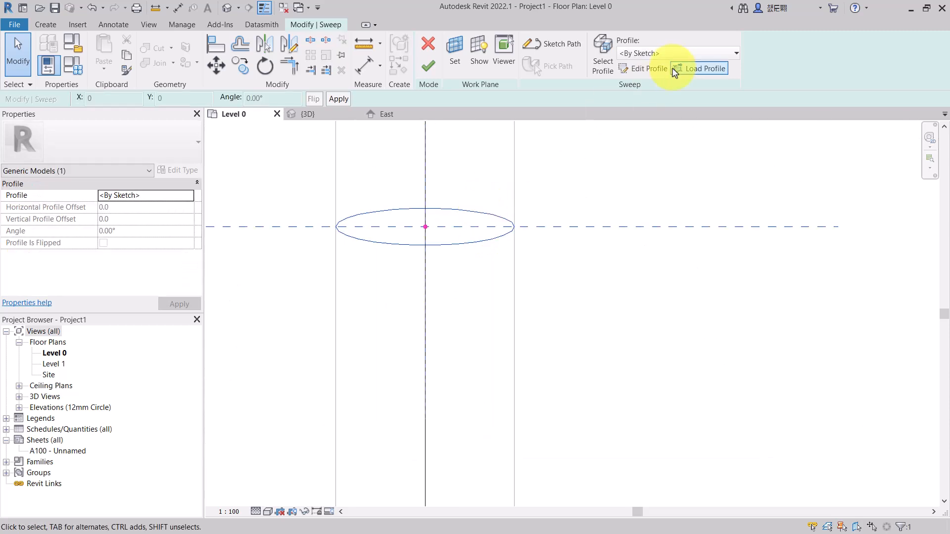
{"action": "left_click", "coordinate": [648, 71]}
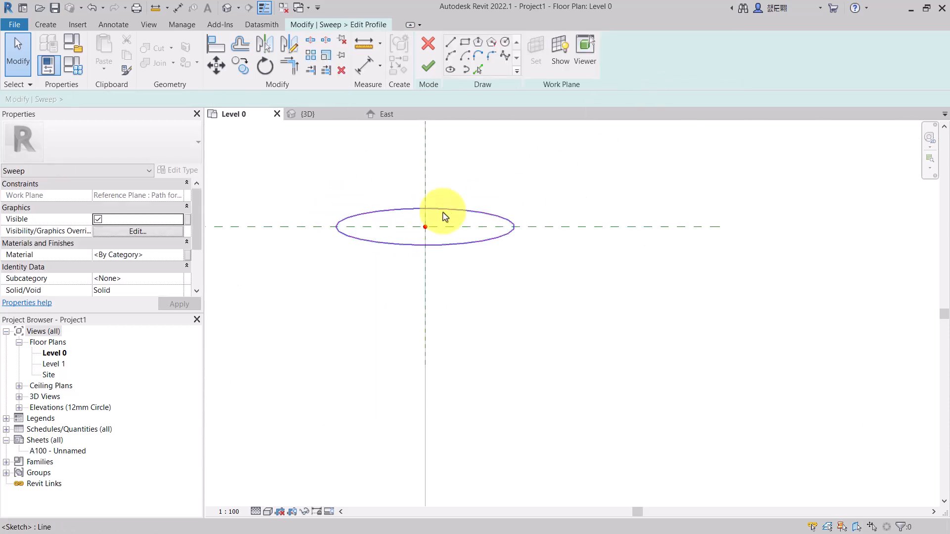
{"action": "left_click", "coordinate": [456, 227]}
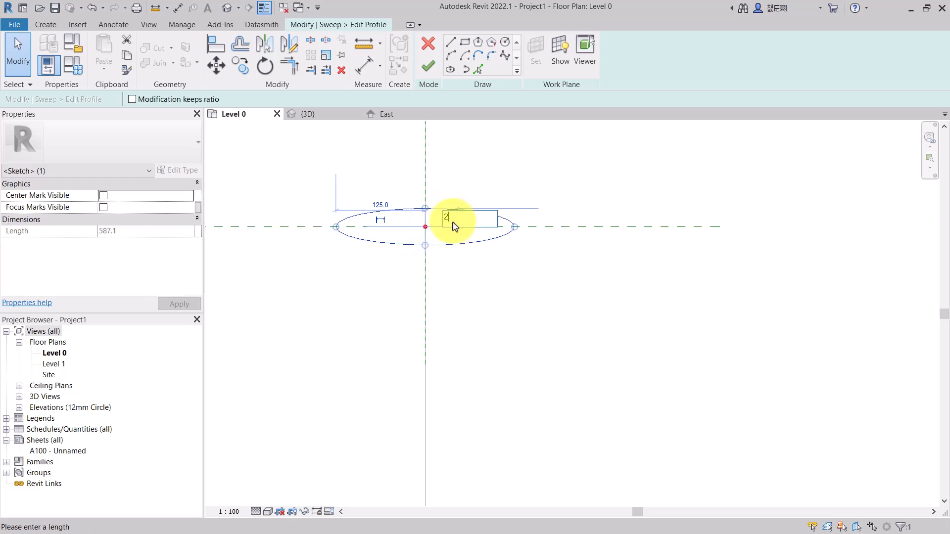
{"action": "left_click", "coordinate": [454, 225]}
{"action": "type", "text": "25"}
{"action": "key", "text": "Return"}
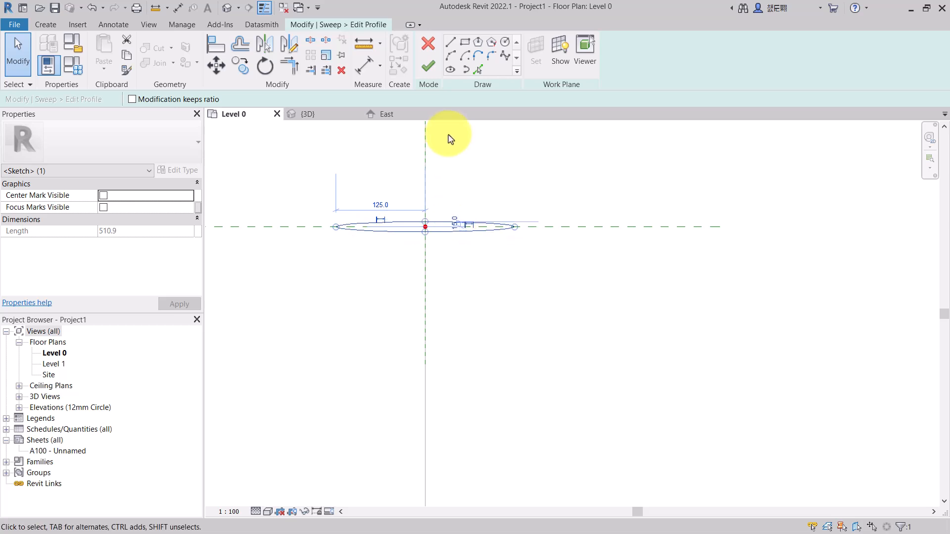
- Finish the profile sketch and the sweep, and check the result in the 3D view
{"action": "left_click", "coordinate": [429, 69]}
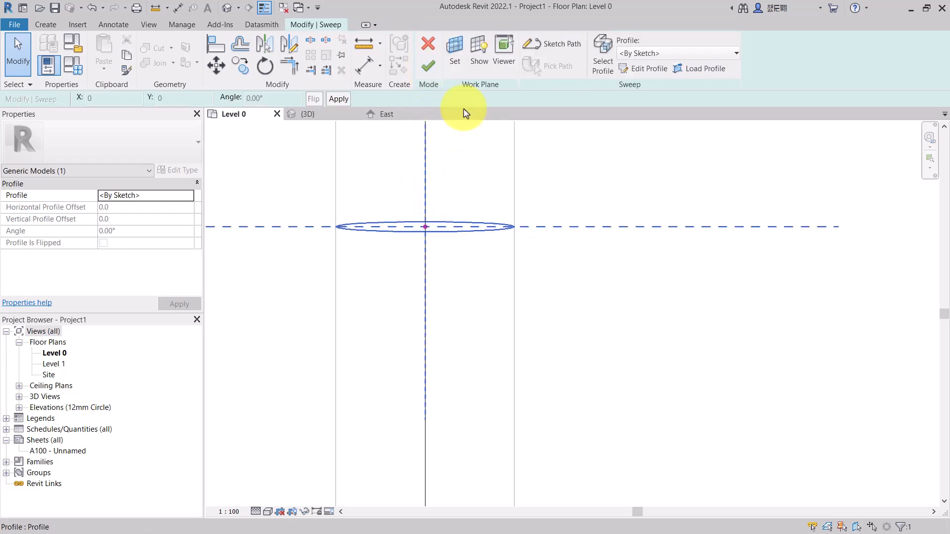
{"action": "left_click", "coordinate": [428, 67]}
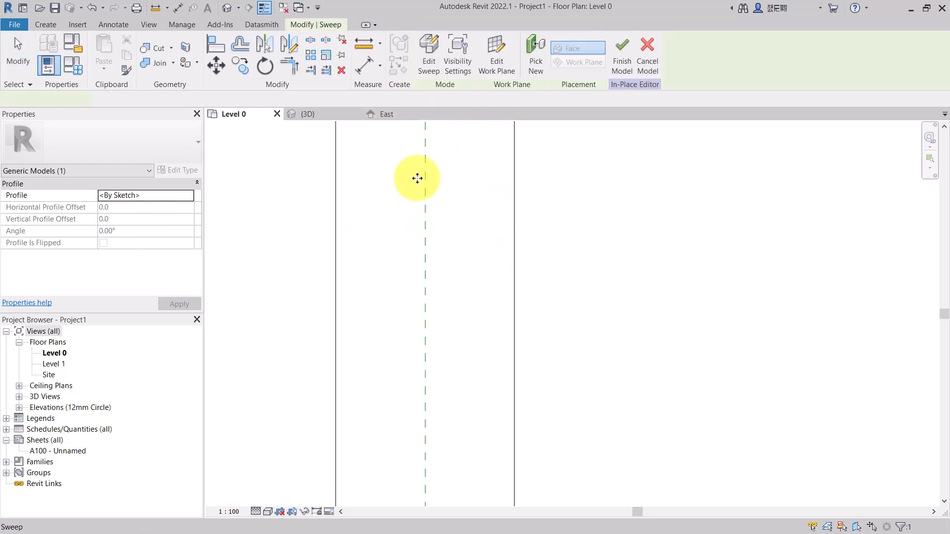
{"action": "scroll", "coordinate": [451, 201], "scroll_direction": "down", "scroll_amount": 5}
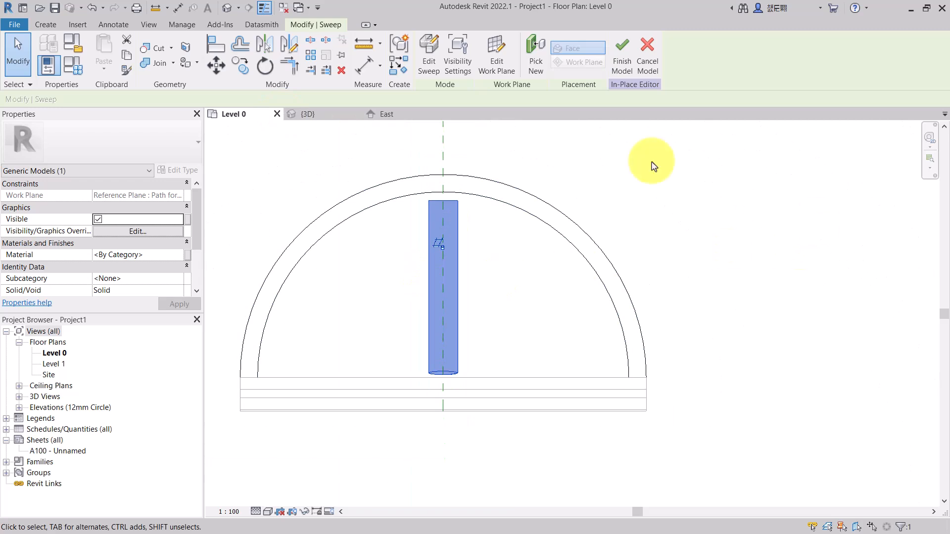
{"action": "left_click", "coordinate": [332, 116]}
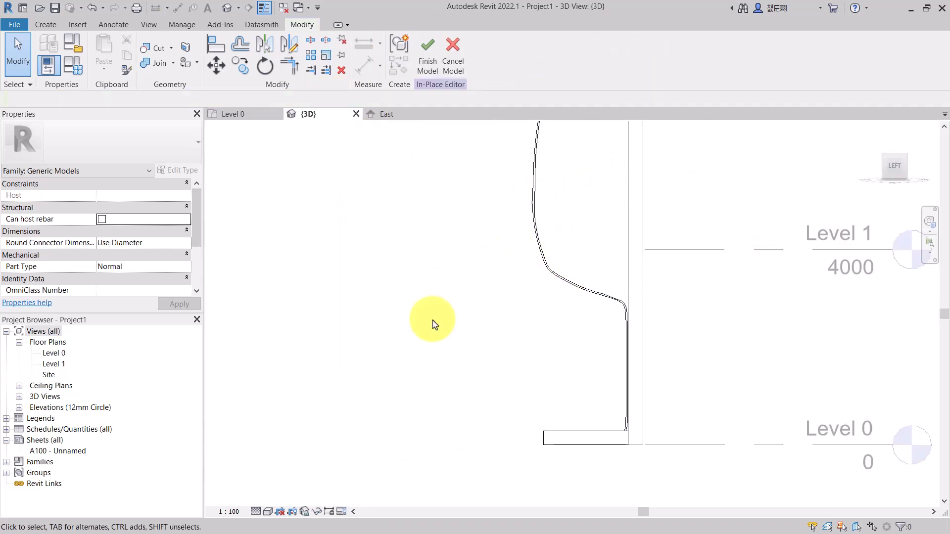
{"action": "mouse_move", "coordinate": [884, 159]}
{"action": "left_mouse_down"}
{"action": "mouse_move", "coordinate": [223, 177]}
{"action": "mouse_move", "coordinate": [657, 197]}
{"action": "left_mouse_up"}
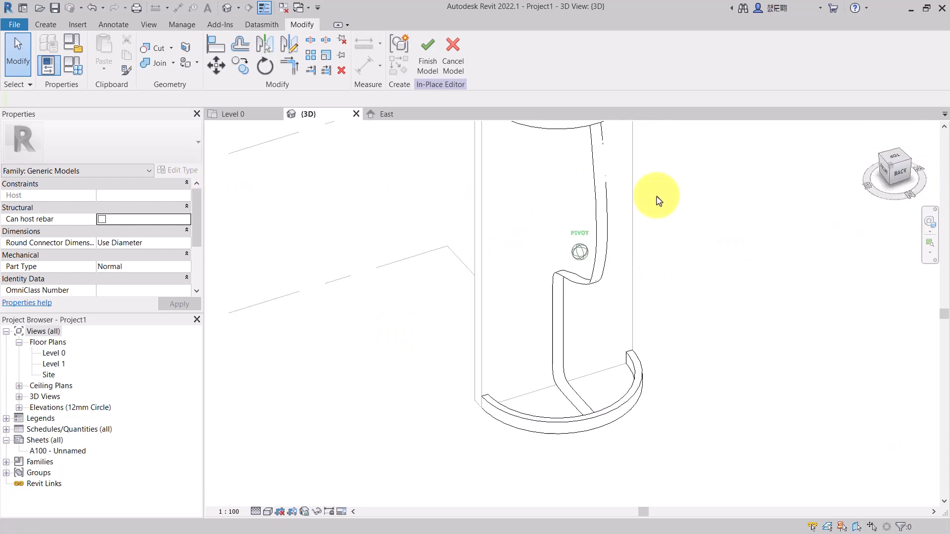
{"action": "left_click", "coordinate": [602, 220]}
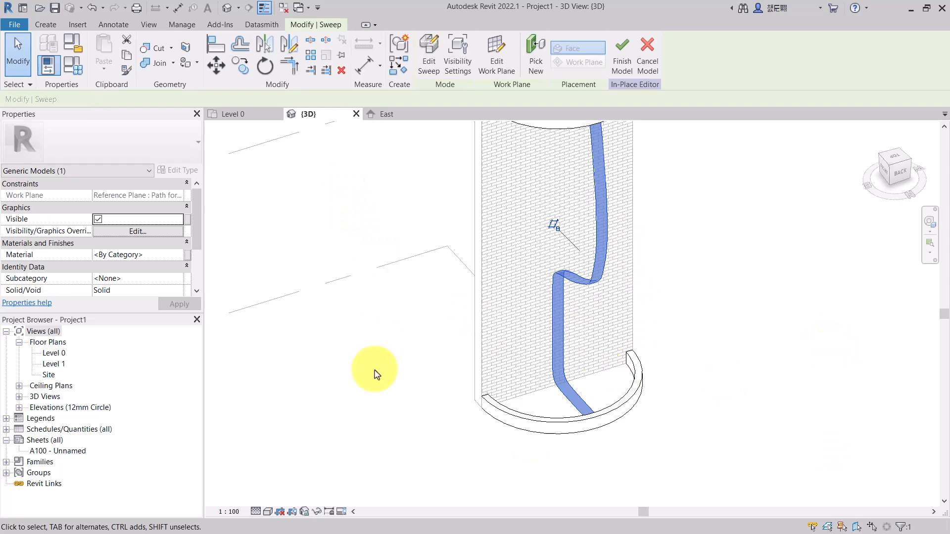
- In the Level 0 plan, rotate the sweep 90° about its base point to lie along the wall and nudge it up
{"action": "key", "text": "ctrl+Tab"}
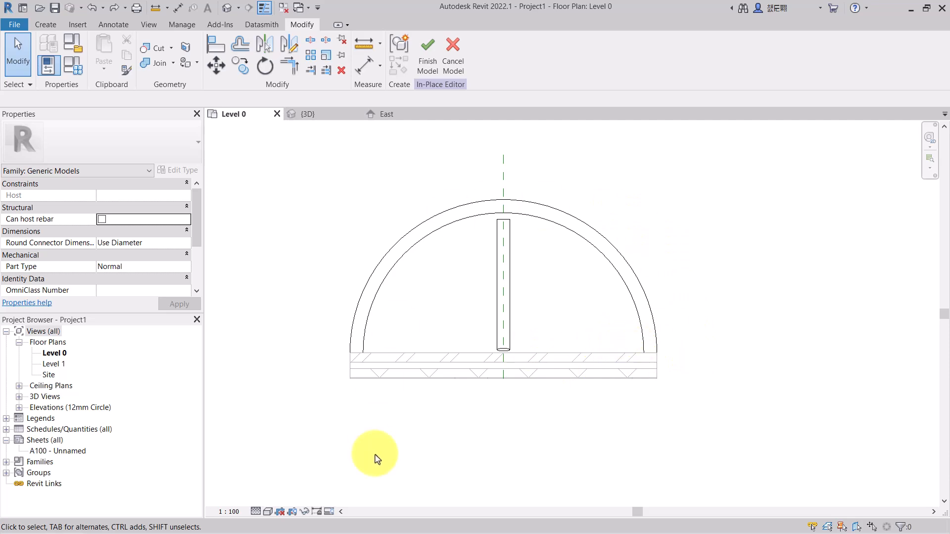
{"action": "left_click", "coordinate": [276, 71]}
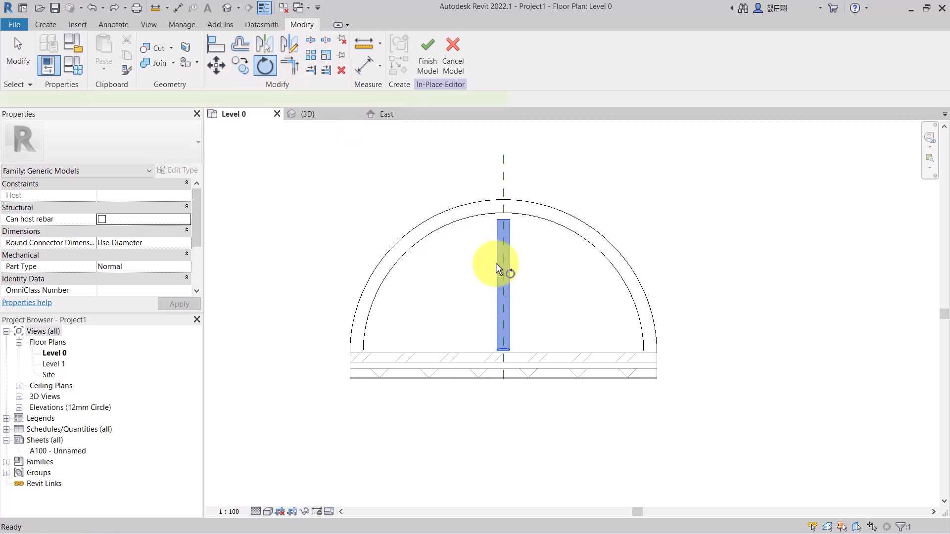
{"action": "left_click", "coordinate": [499, 270]}
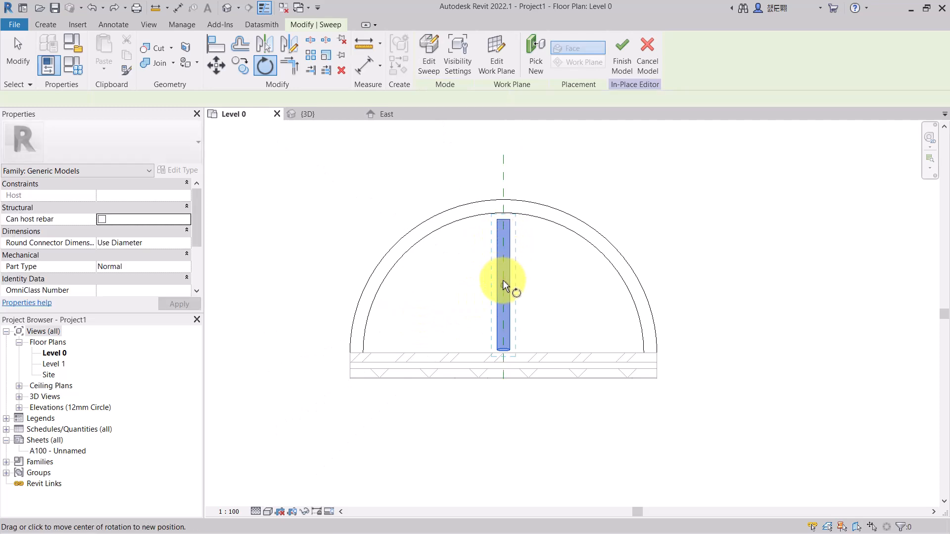
{"action": "left_click_drag", "start_coordinate": [505, 286], "coordinate": [503, 352]}
{"action": "left_click", "coordinate": [501, 163]}
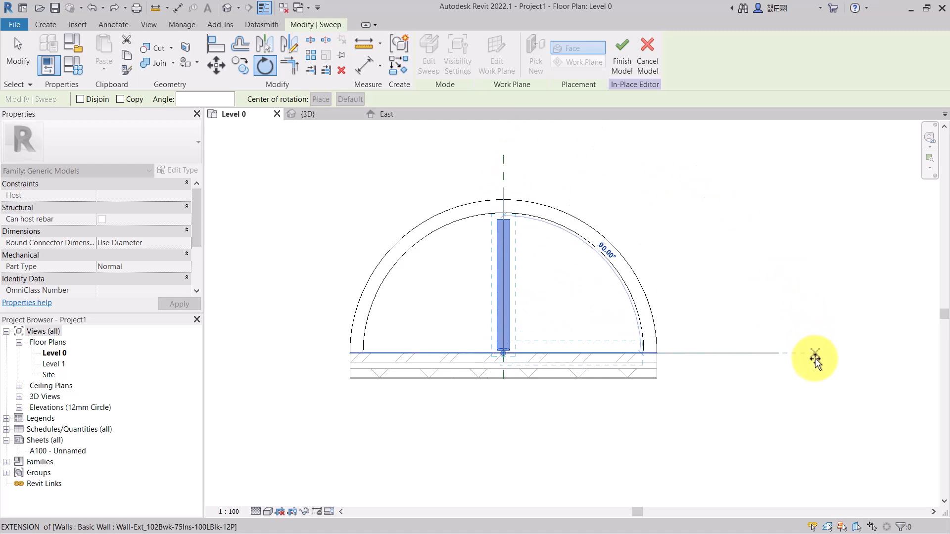
{"action": "left_click", "coordinate": [815, 354]}
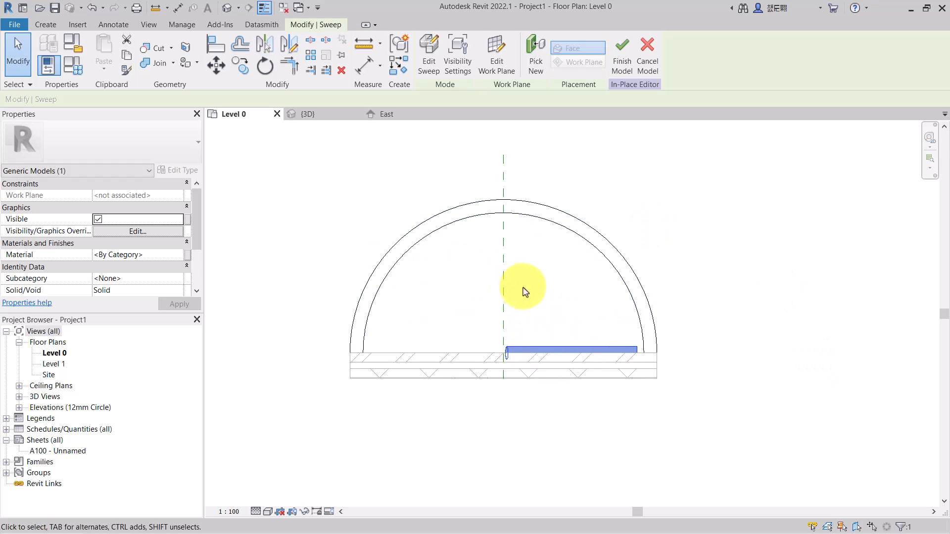
{"action": "key", "text": "Up"}
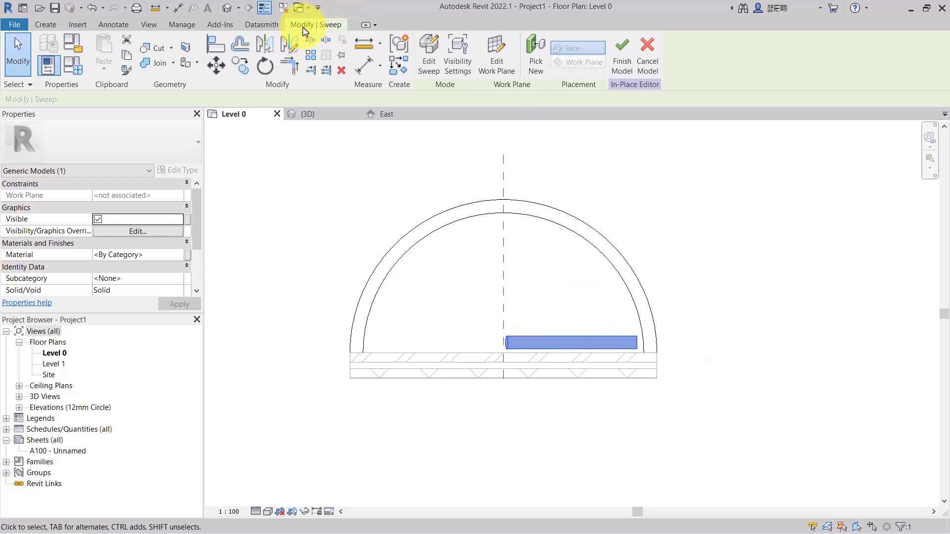
- Radially array the sweep into 7 grouped and associated copies about the centre point at its inner end
{"action": "key", "text": "r"}
{"action": "key", "text": "o"}
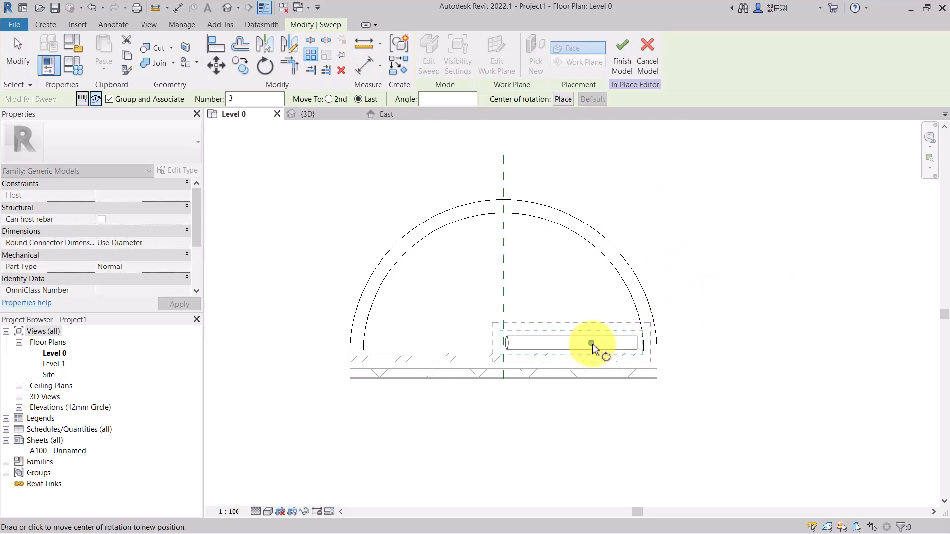
{"action": "left_click_drag", "start_coordinate": [592, 343], "coordinate": [505, 349]}
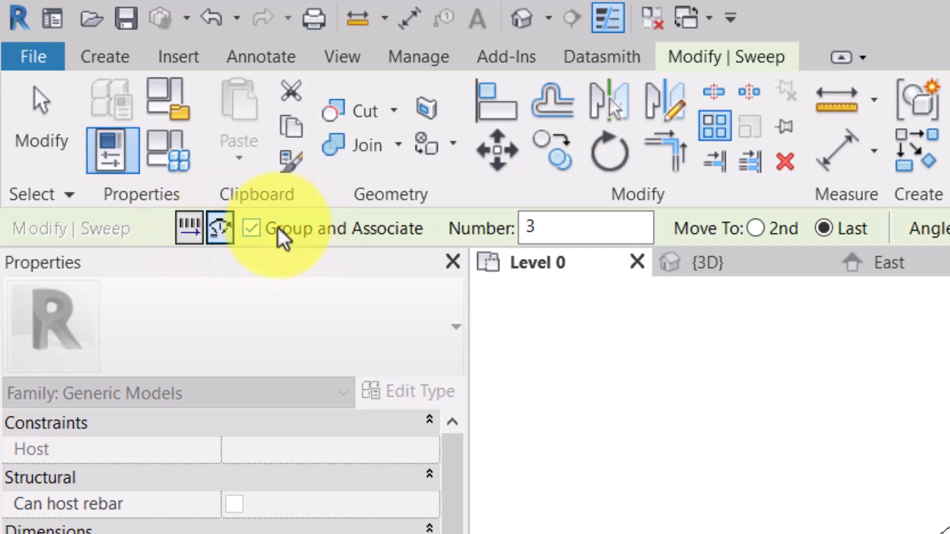
{"action": "double_click", "coordinate": [541, 228]}
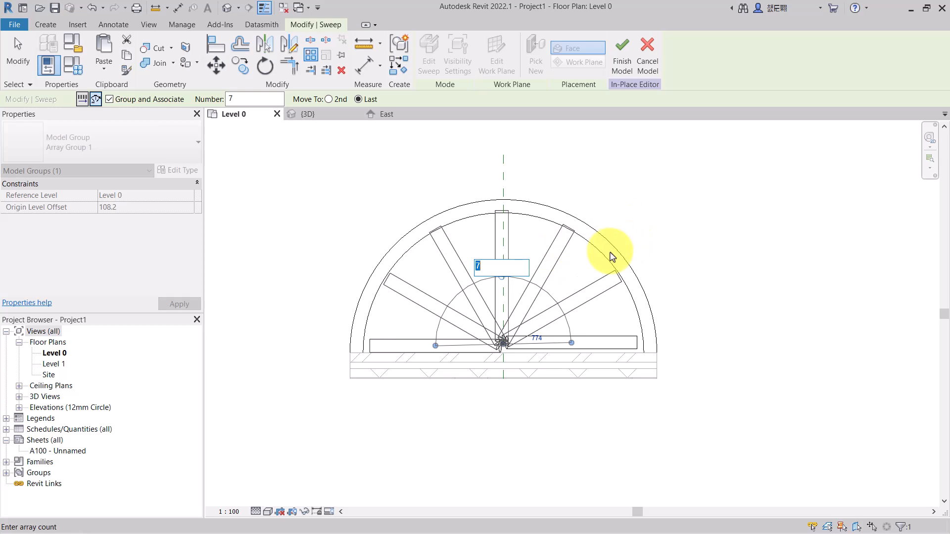
{"action": "key", "text": "Return"}
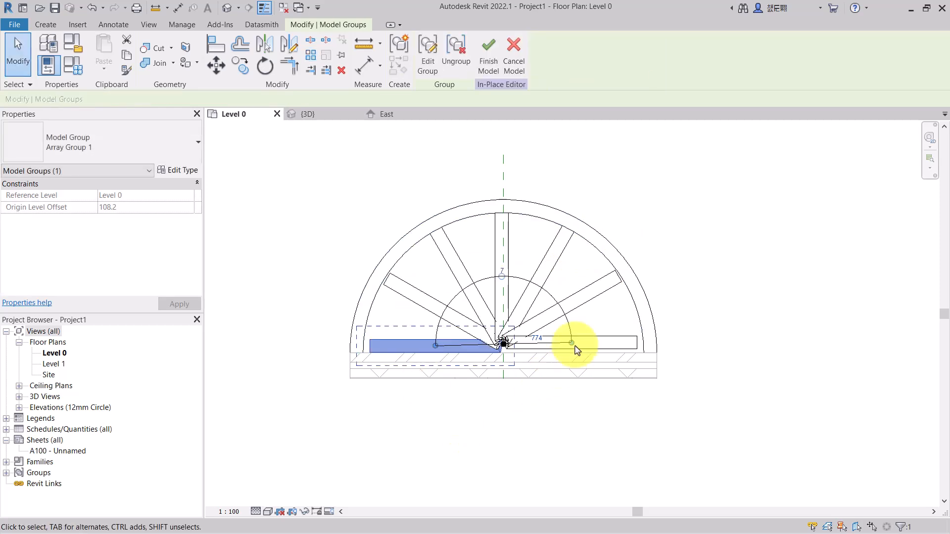
{"action": "scroll", "coordinate": [423, 342], "scroll_direction": "up", "scroll_amount": 3}
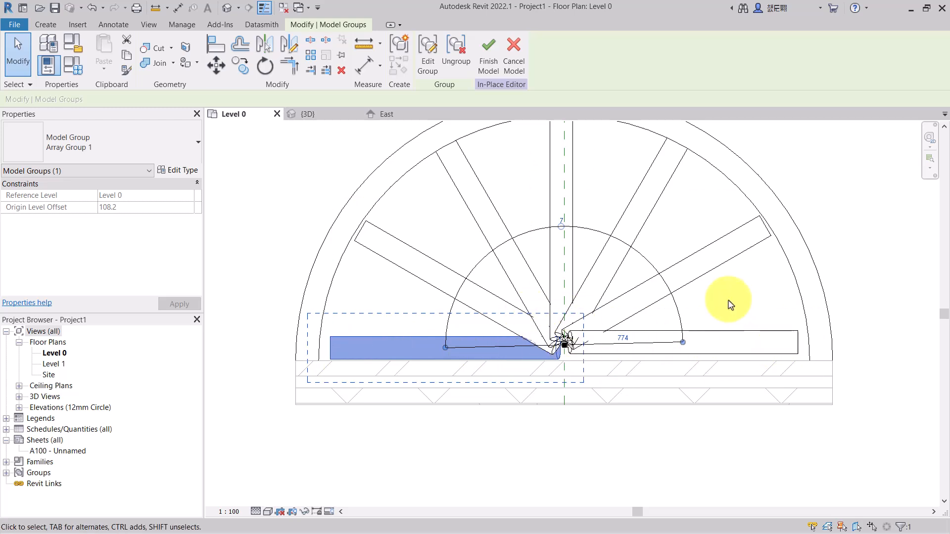
{"action": "scroll", "coordinate": [774, 354], "scroll_direction": "up", "scroll_amount": 2}
{"action": "scroll", "coordinate": [561, 339], "scroll_direction": "down", "scroll_amount": 3}
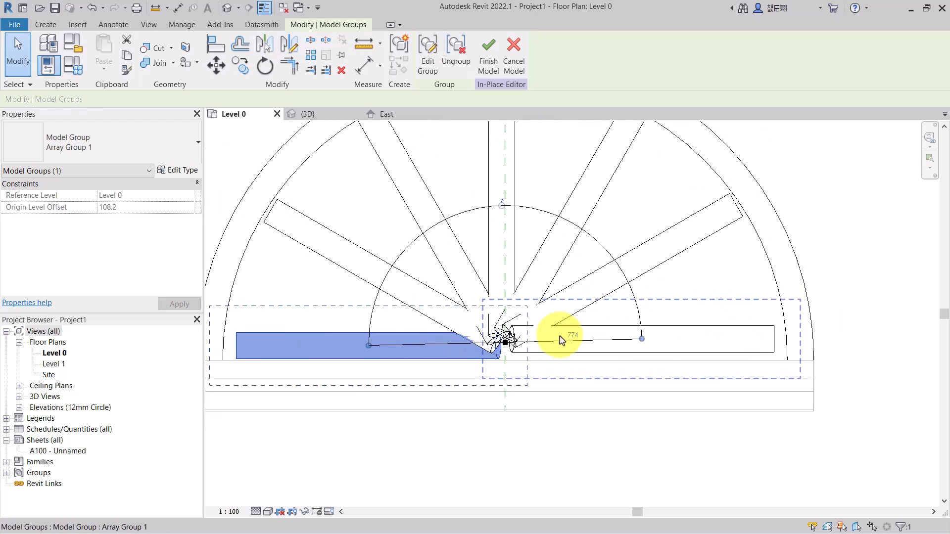
- Adjust the radial array's start handle so the last copy of the rib lies horizontally along the wall
{"action": "scroll", "coordinate": [626, 362], "scroll_direction": "up", "scroll_amount": 2}
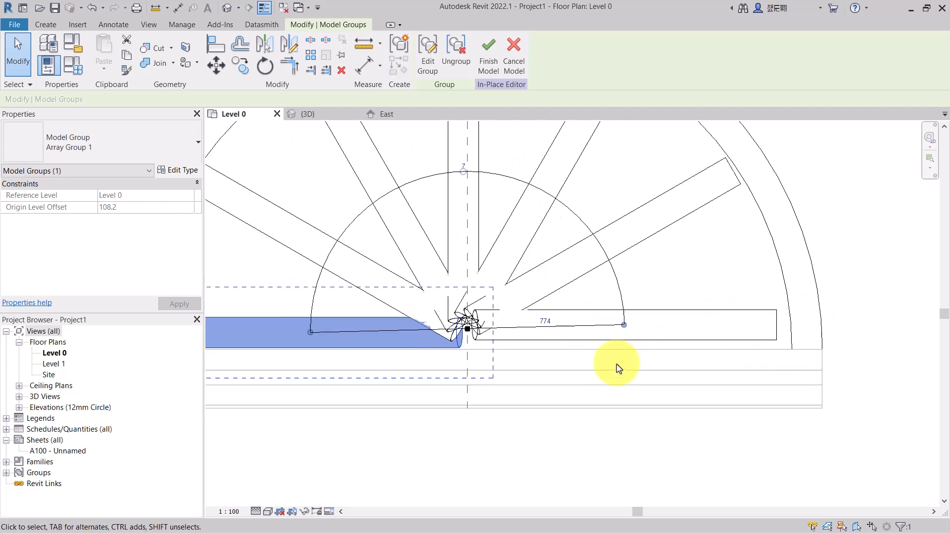
{"action": "left_click", "coordinate": [626, 320]}
{"action": "mouse_move", "coordinate": [626, 323]}
{"action": "left_mouse_down"}
{"action": "mouse_move", "coordinate": [625, 331]}
{"action": "mouse_move", "coordinate": [615, 322]}
{"action": "mouse_move", "coordinate": [627, 267]}
{"action": "mouse_move", "coordinate": [646, 341]}
{"action": "mouse_move", "coordinate": [636, 259]}
{"action": "mouse_move", "coordinate": [640, 312]}
{"action": "mouse_move", "coordinate": [622, 340]}
{"action": "mouse_move", "coordinate": [616, 333]}
{"action": "left_mouse_up"}
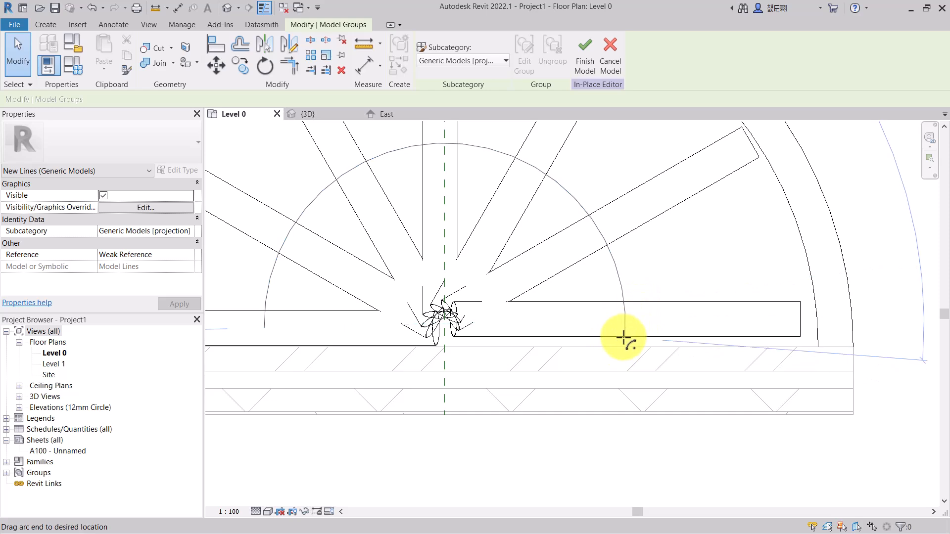
{"action": "left_click_drag", "start_coordinate": [624, 338], "coordinate": [625, 338]}
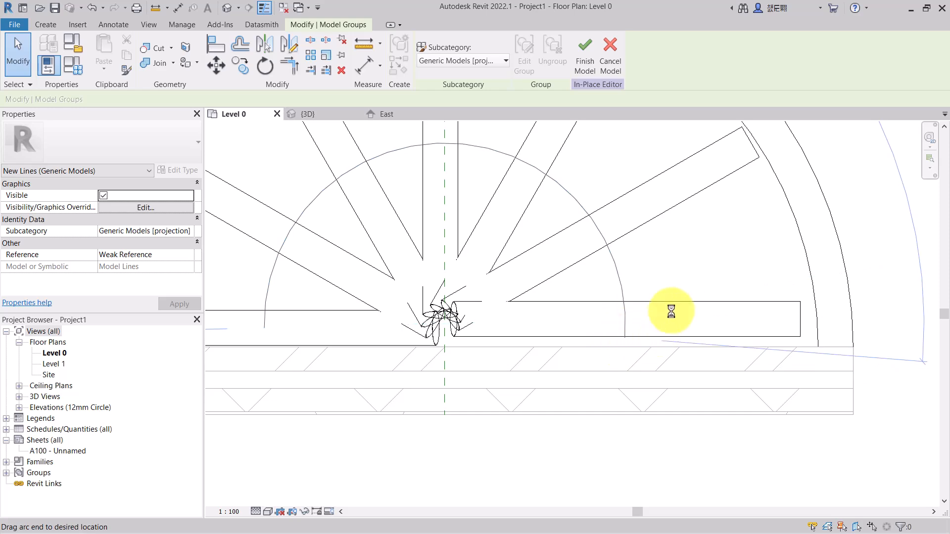
{"action": "scroll", "coordinate": [673, 312], "scroll_direction": "down", "scroll_amount": 3}
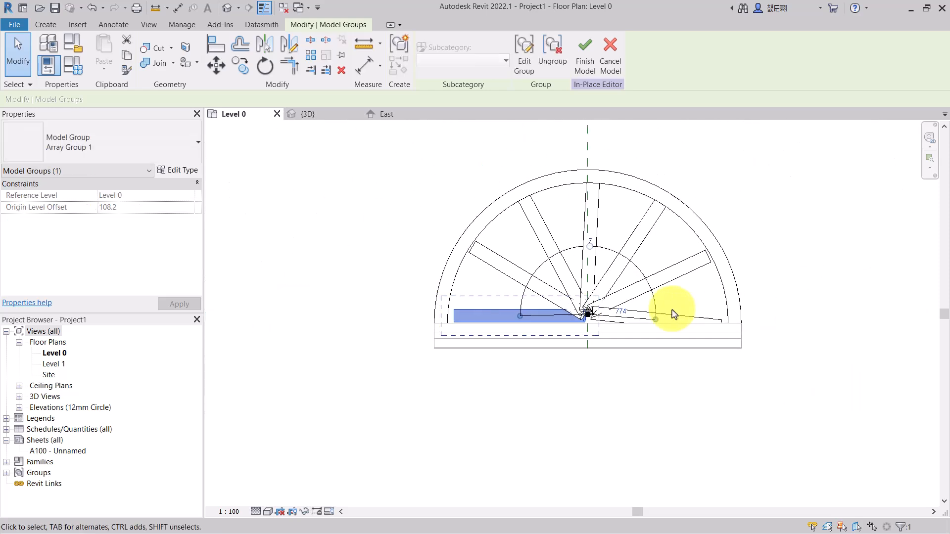
{"action": "scroll", "coordinate": [723, 317], "scroll_direction": "up", "scroll_amount": 3}
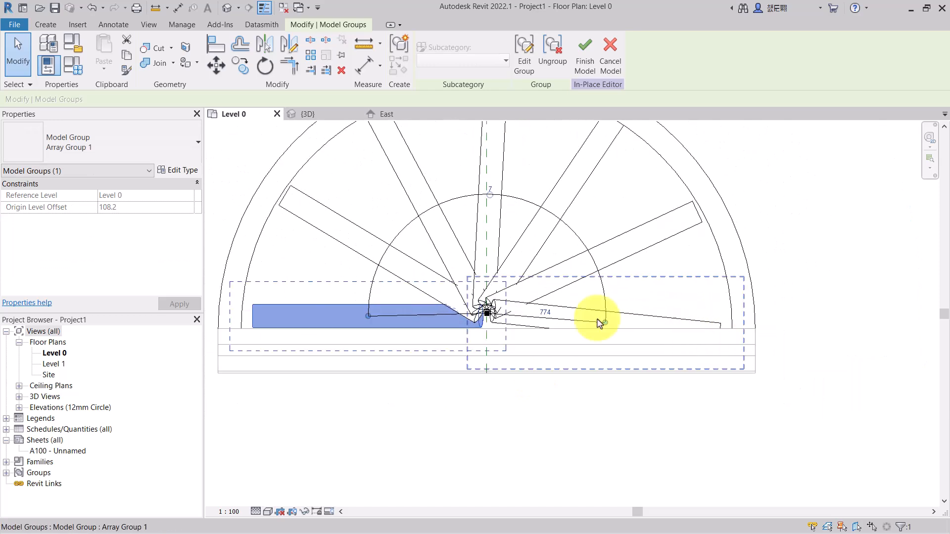
{"action": "scroll", "coordinate": [628, 323], "scroll_direction": "up", "scroll_amount": 3}
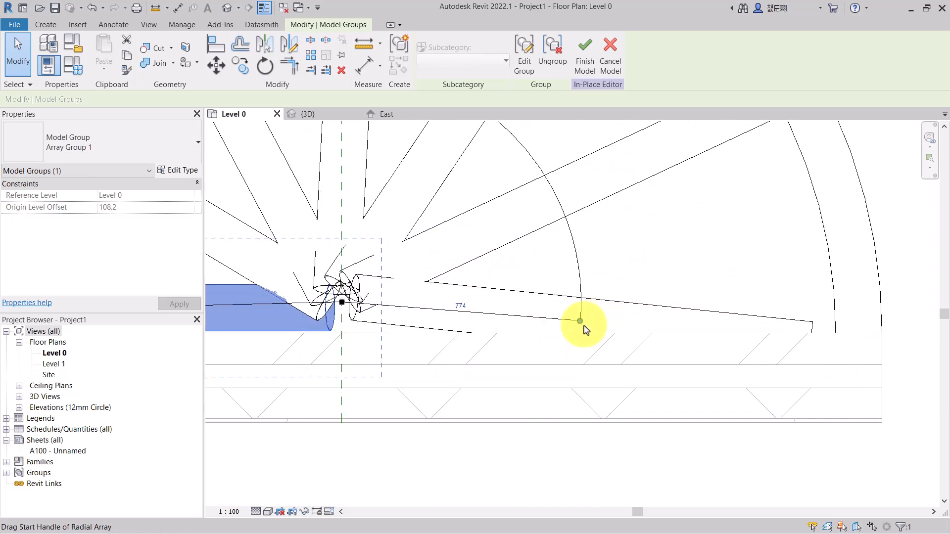
{"action": "left_click_drag", "start_coordinate": [580, 323], "coordinate": [677, 319]}
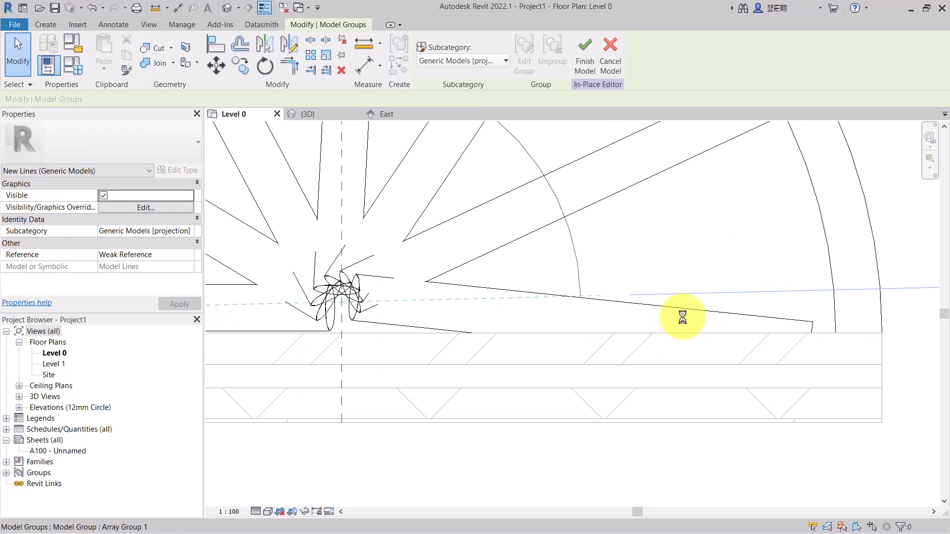
{"action": "scroll", "coordinate": [684, 319], "scroll_direction": "down", "scroll_amount": 5}
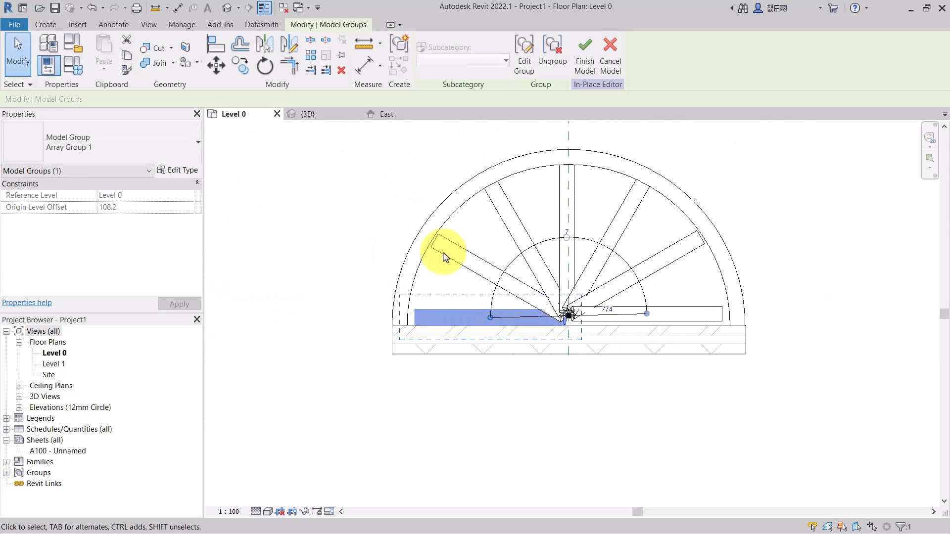
- Check the arrayed ribs in the 3D view from the back
{"action": "left_click", "coordinate": [311, 115]}
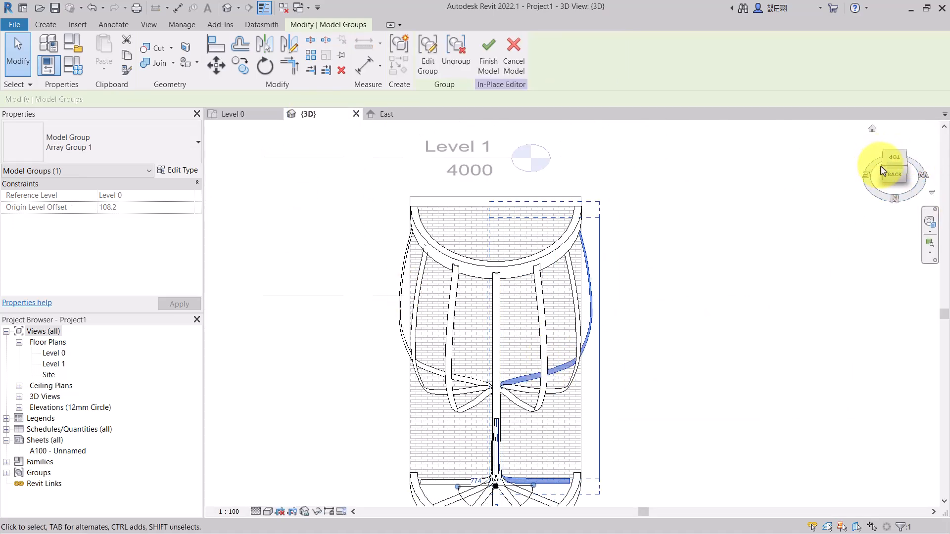
{"action": "left_click", "coordinate": [883, 166]}
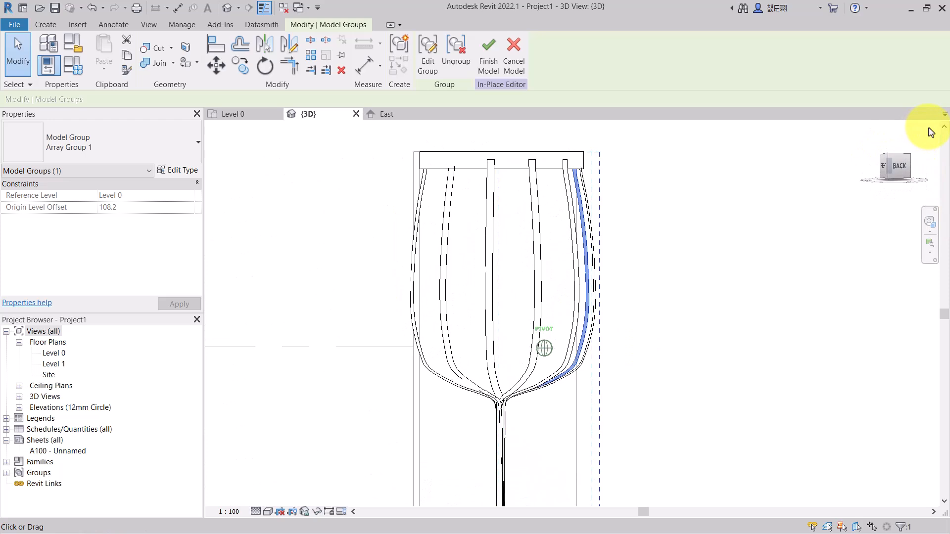
{"action": "left_click_drag", "start_coordinate": [890, 155], "coordinate": [831, 247]}
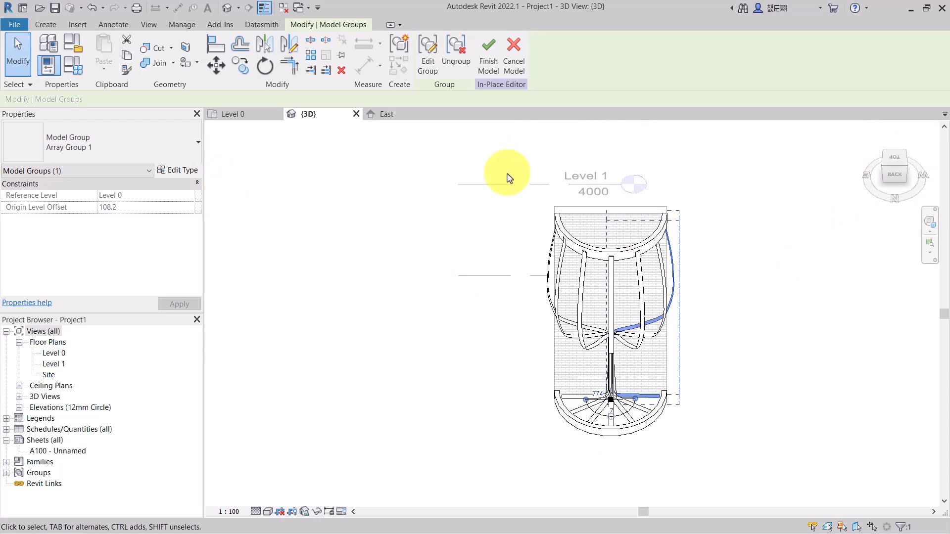
- Start an in-place Revolve and, in the East elevation, set its work plane to Reference Plane : Path for Sweep
{"action": "left_click", "coordinate": [45, 25]}
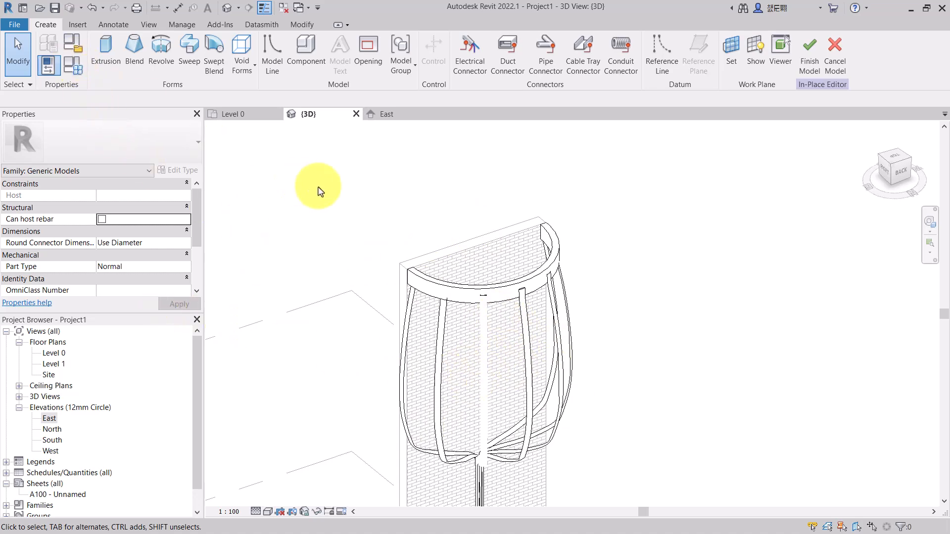
{"action": "left_click", "coordinate": [160, 54]}
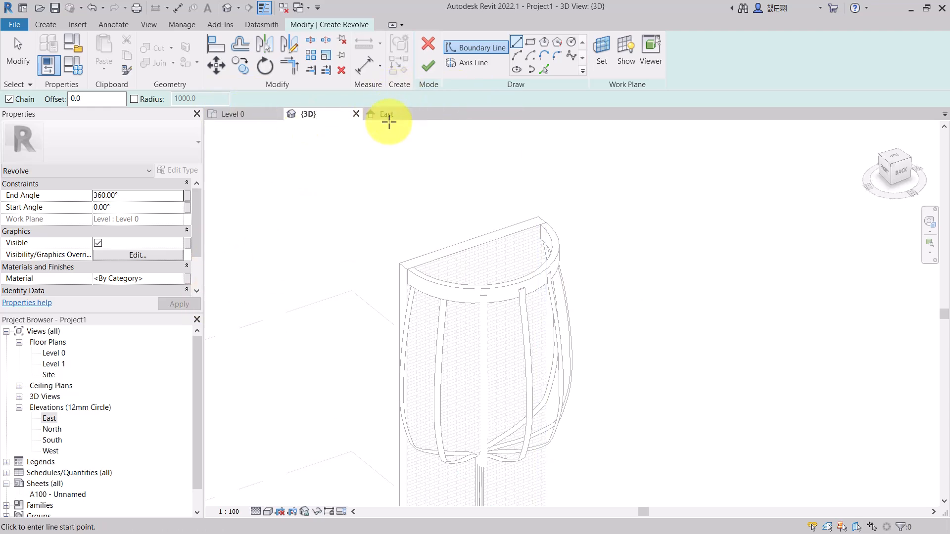
{"action": "left_click", "coordinate": [436, 115]}
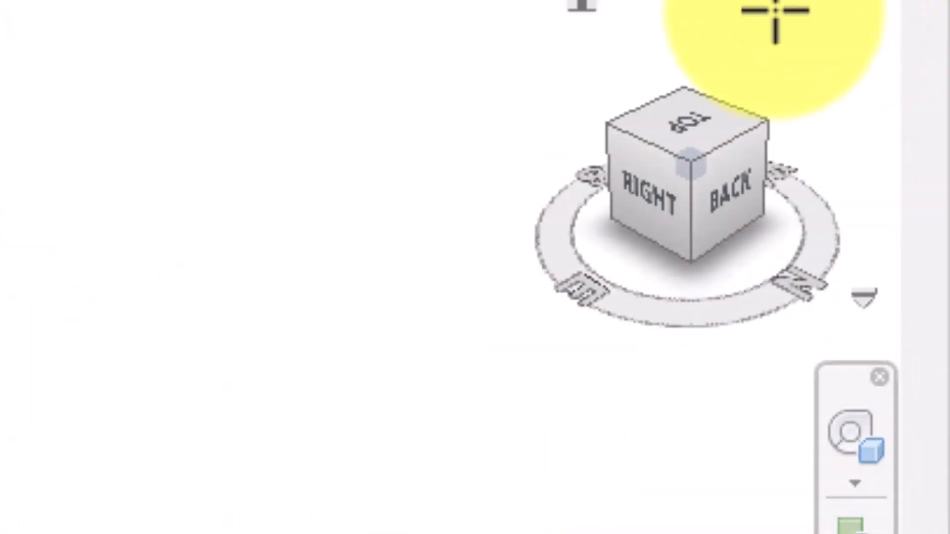
{"action": "left_click_drag", "start_coordinate": [718, 157], "coordinate": [886, 99]}
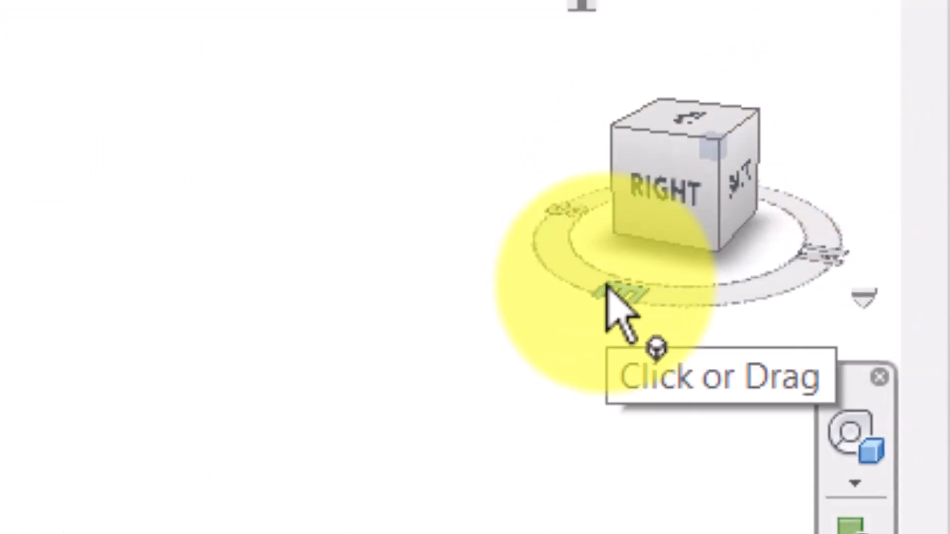
{"action": "left_click", "coordinate": [694, 141]}
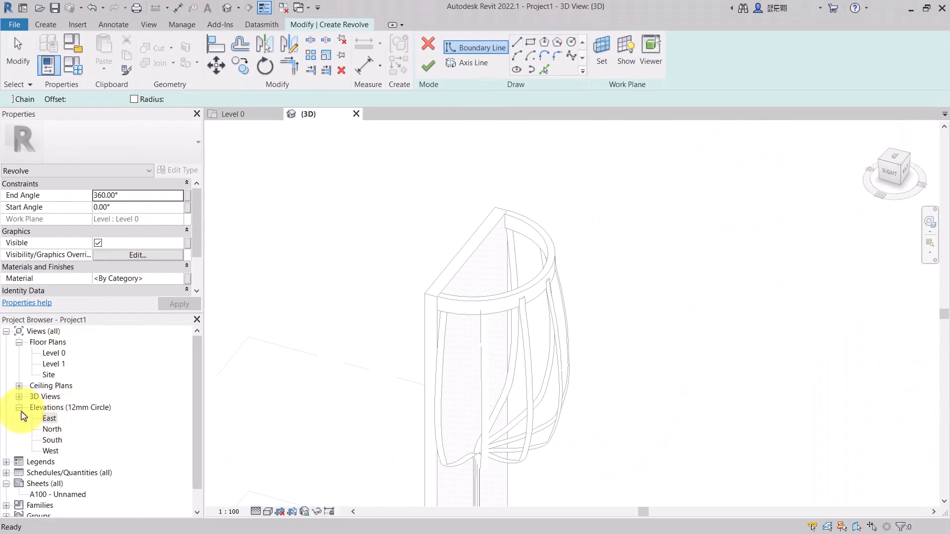
{"action": "left_click", "coordinate": [22, 410]}
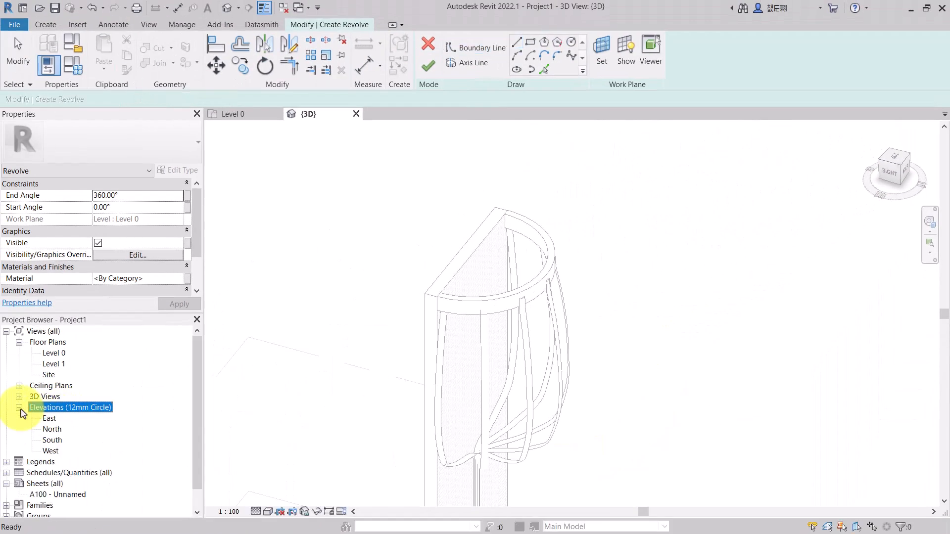
{"action": "double_click", "coordinate": [49, 418]}
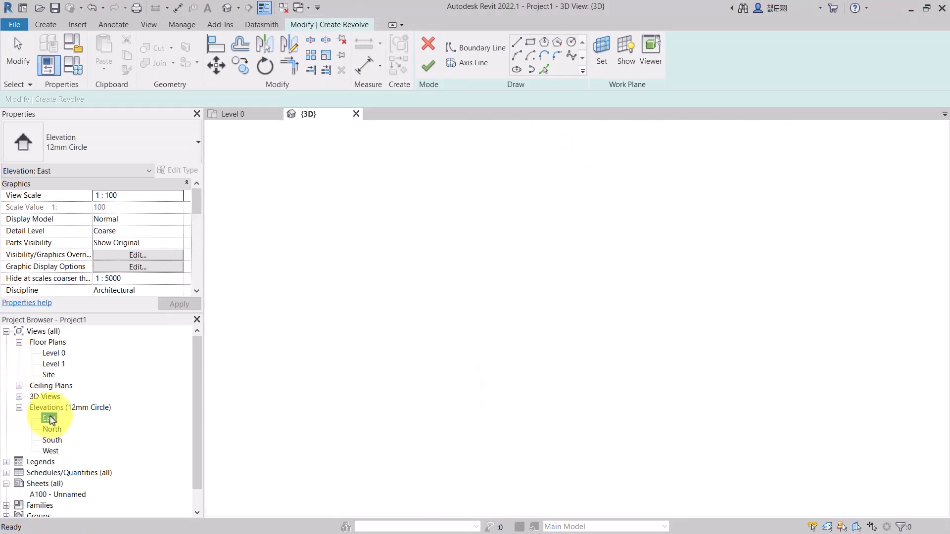
{"action": "scroll", "coordinate": [405, 362], "scroll_direction": "down", "scroll_amount": 2}
{"action": "scroll", "coordinate": [664, 197], "scroll_direction": "up", "scroll_amount": 4}
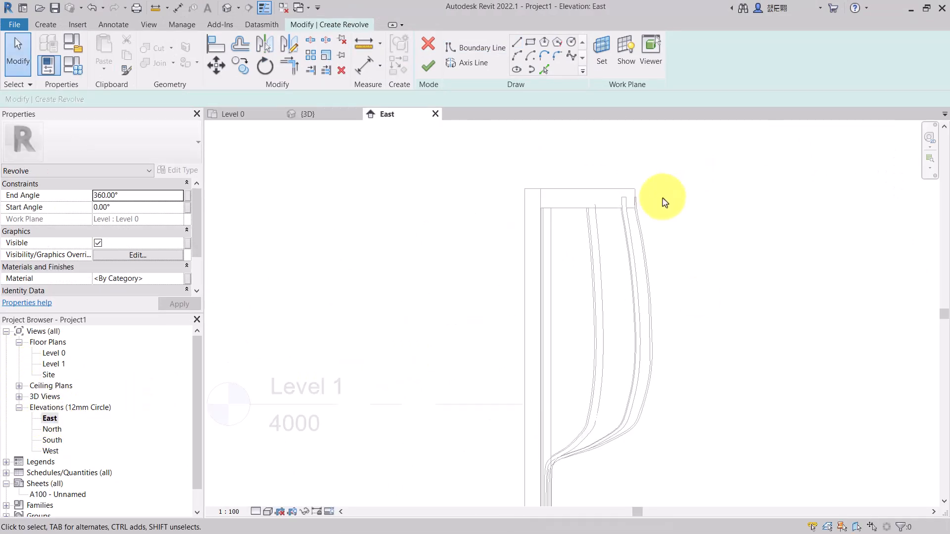
{"action": "scroll", "coordinate": [658, 199], "scroll_direction": "down", "scroll_amount": 1}
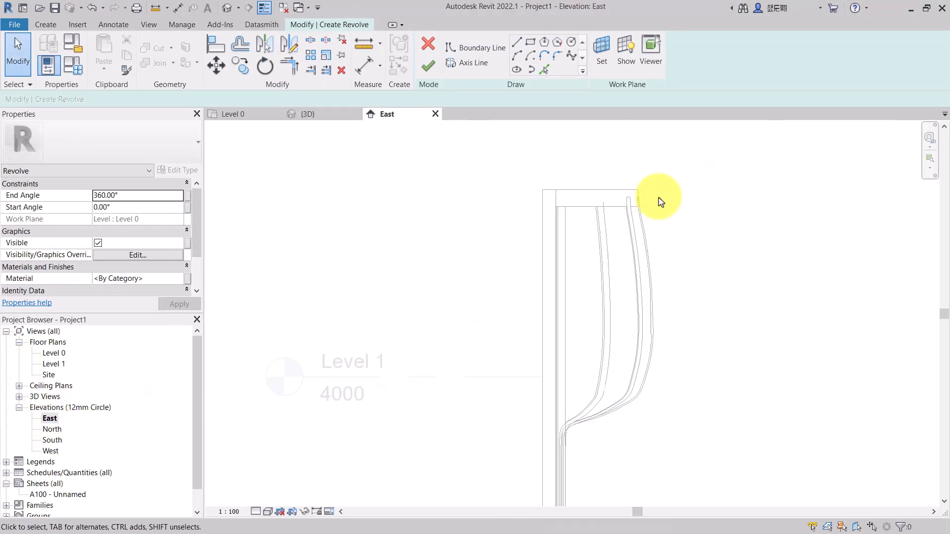
{"action": "left_click", "coordinate": [602, 50]}
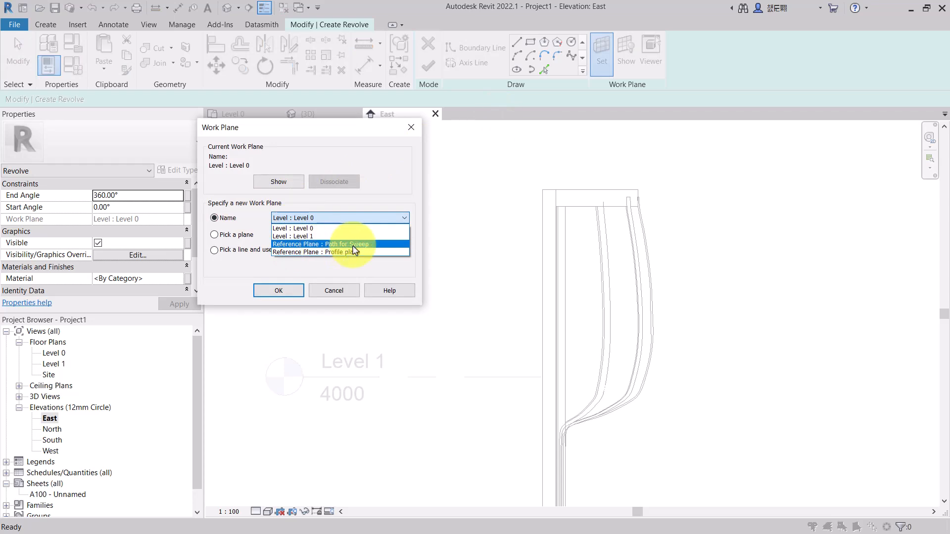
{"action": "left_click", "coordinate": [354, 245]}
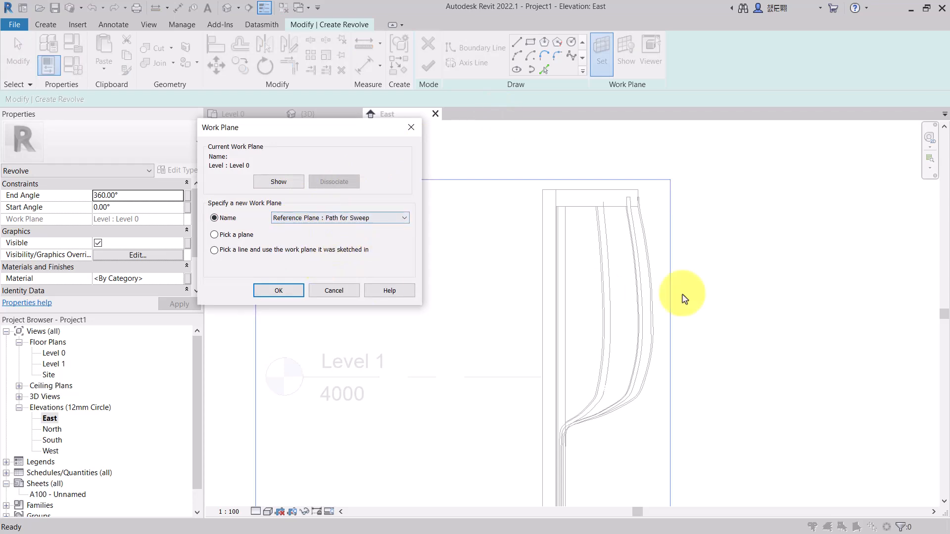
{"action": "left_click", "coordinate": [298, 297]}
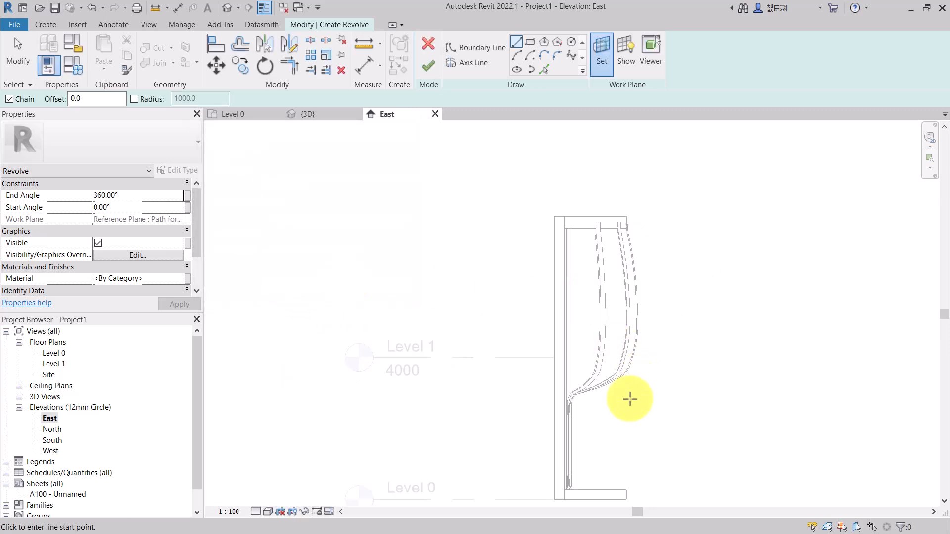
- Draw a spline boundary curve following the outer rib edge from the lower bend up along the wall side
{"action": "scroll", "coordinate": [638, 392], "scroll_direction": "up", "scroll_amount": 3}
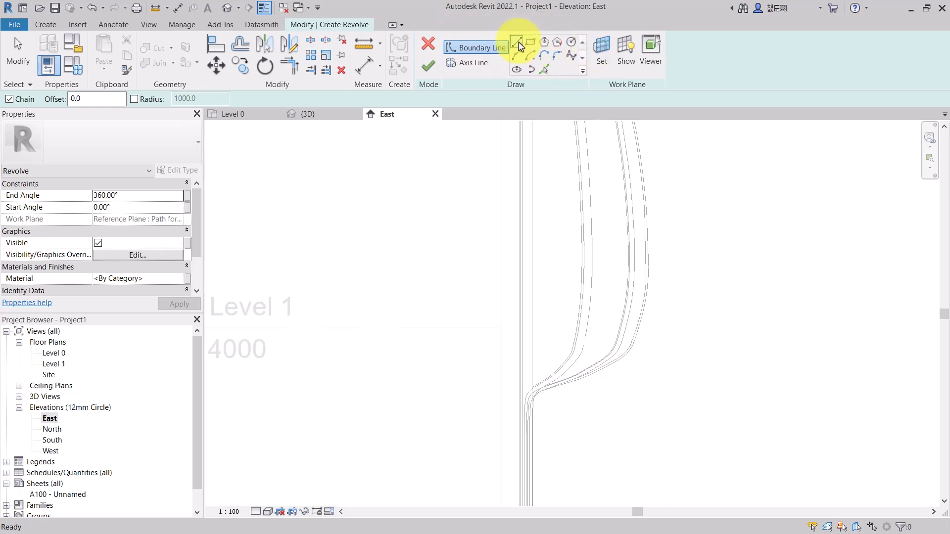
{"action": "left_click", "coordinate": [571, 57]}
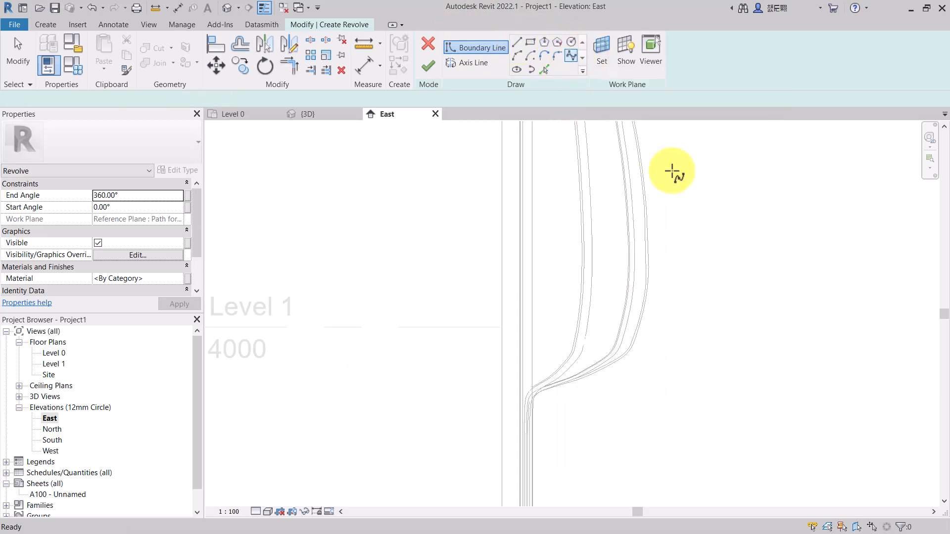
{"action": "scroll", "coordinate": [550, 385], "scroll_direction": "up", "scroll_amount": 3}
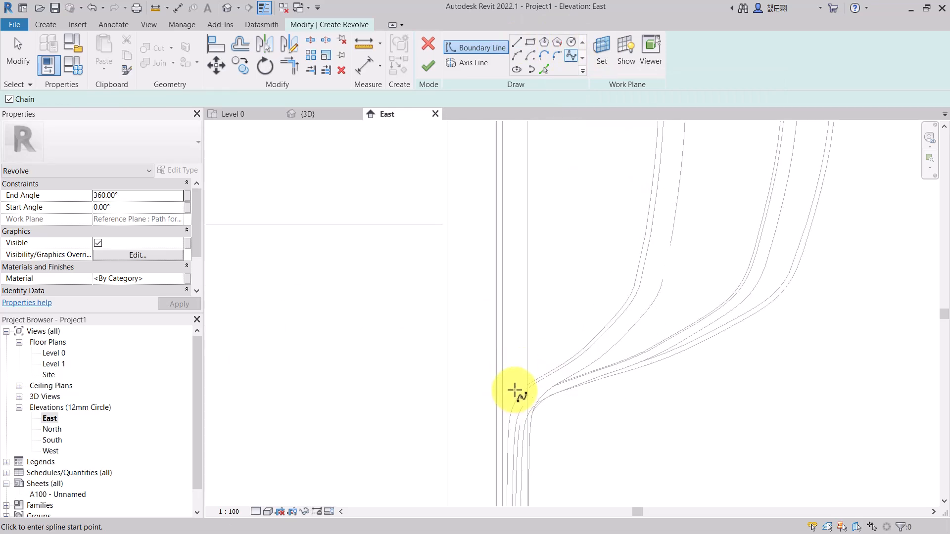
{"action": "left_click", "coordinate": [515, 390]}
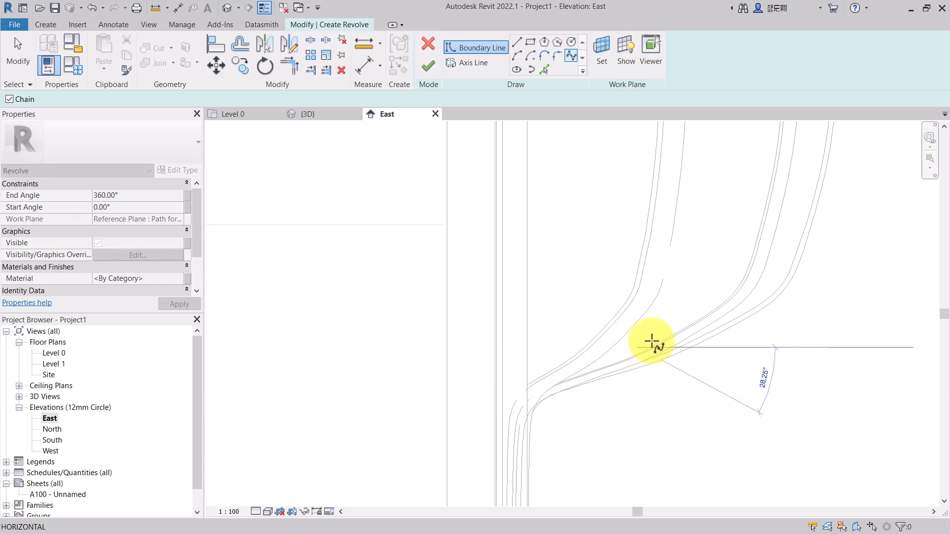
{"action": "left_click", "coordinate": [765, 294]}
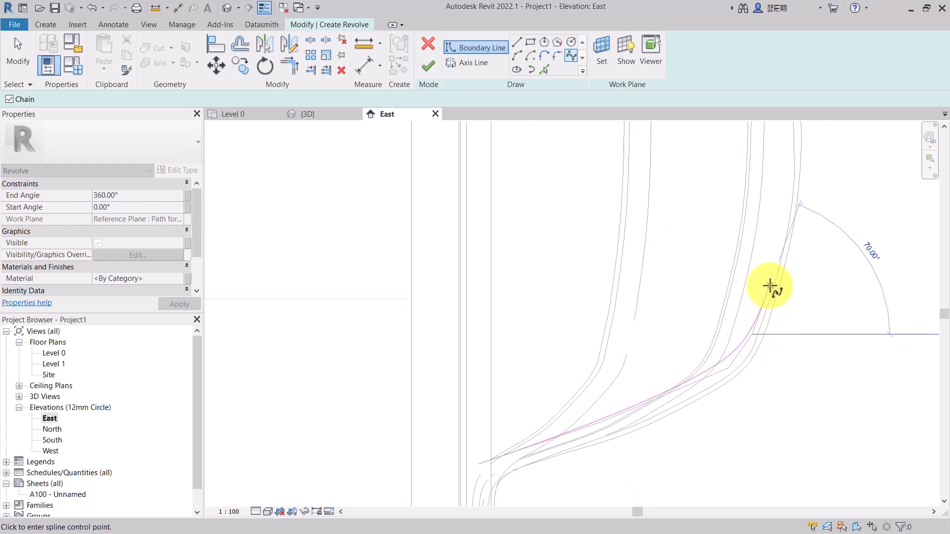
{"action": "left_click", "coordinate": [784, 231]}
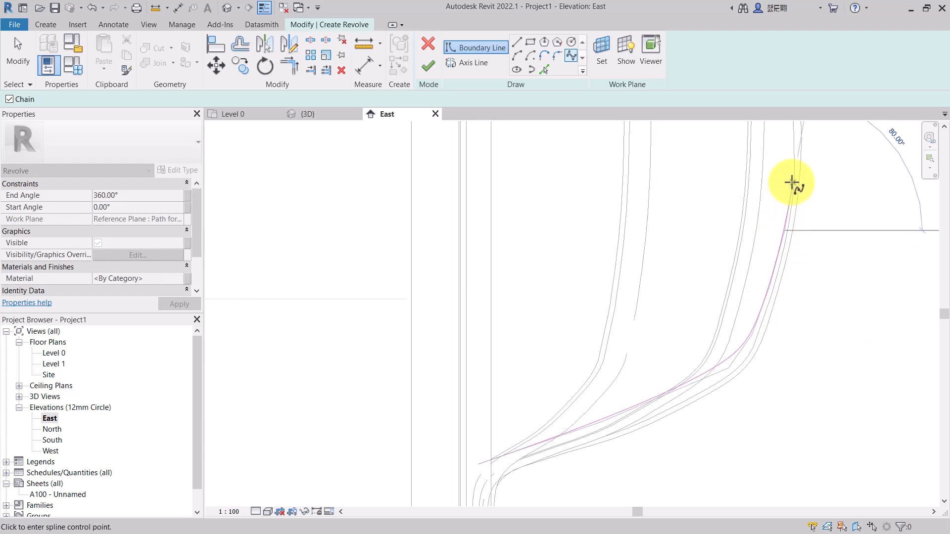
{"action": "scroll", "coordinate": [790, 180], "scroll_direction": "up", "scroll_amount": 3}
{"action": "scroll", "coordinate": [788, 204], "scroll_direction": "down", "scroll_amount": 5}
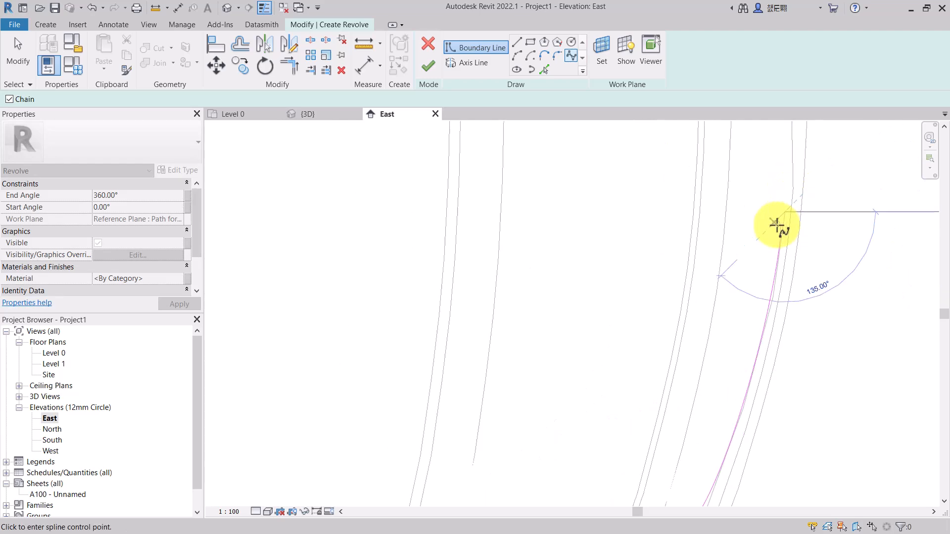
{"action": "scroll", "coordinate": [790, 156], "scroll_direction": "up", "scroll_amount": 3}
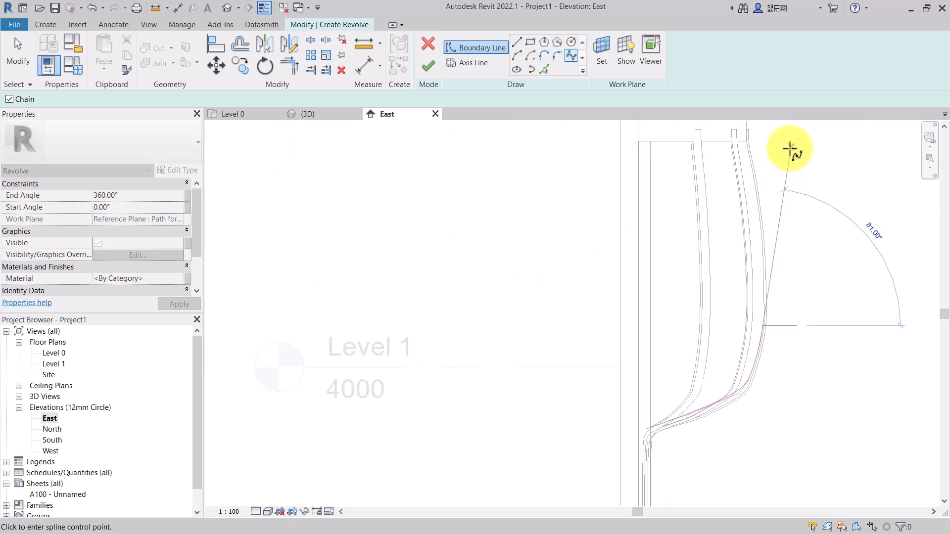
{"action": "scroll", "coordinate": [741, 405], "scroll_direction": "up", "scroll_amount": 2}
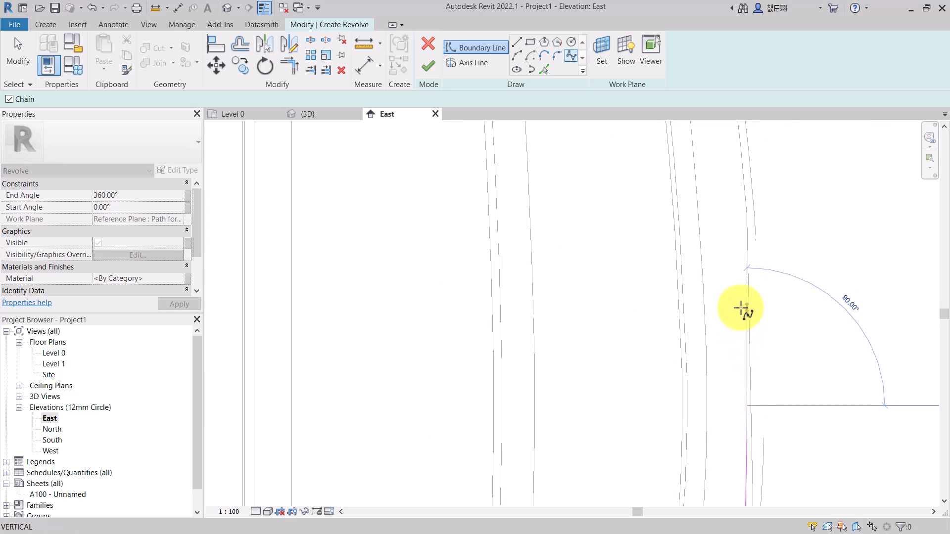
{"action": "scroll", "coordinate": [742, 308], "scroll_direction": "down", "scroll_amount": 3}
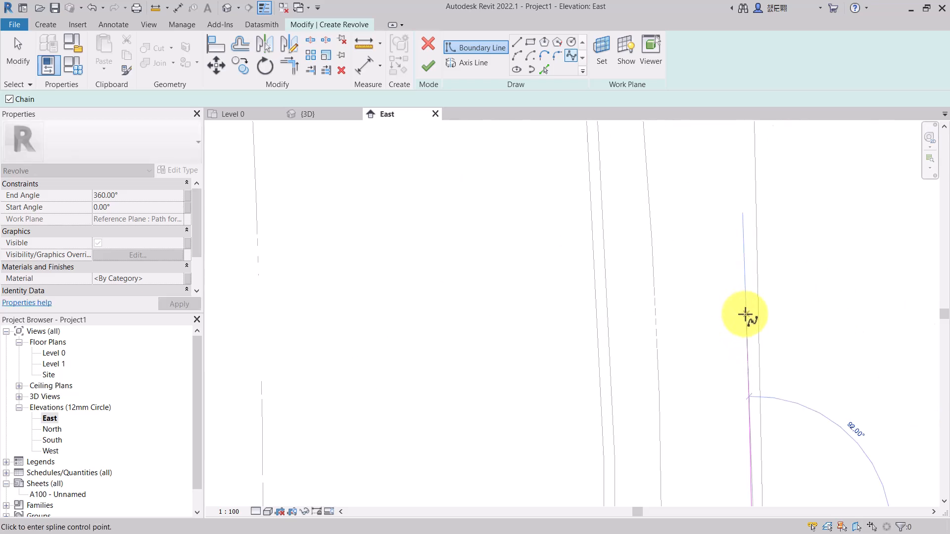
{"action": "scroll", "coordinate": [745, 309], "scroll_direction": "down", "scroll_amount": 2}
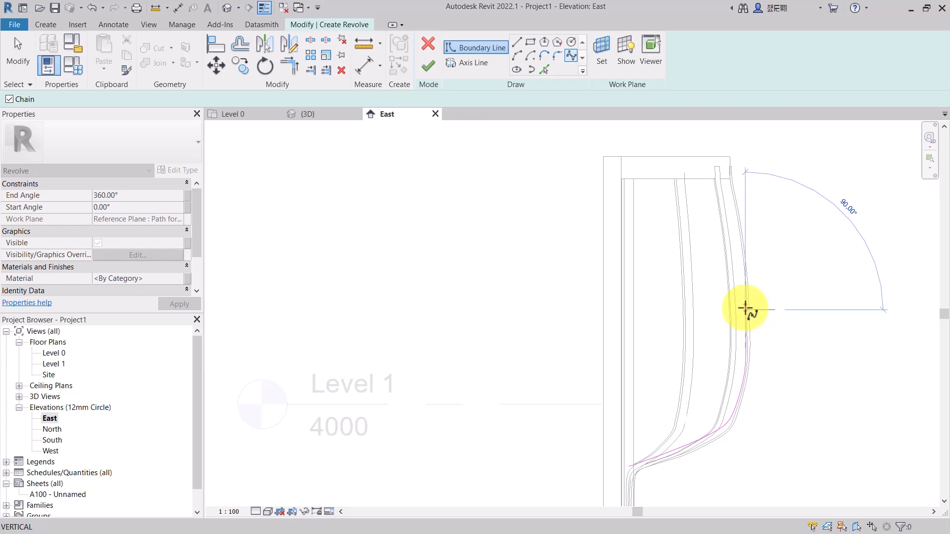
{"action": "scroll", "coordinate": [744, 286], "scroll_direction": "up", "scroll_amount": 3}
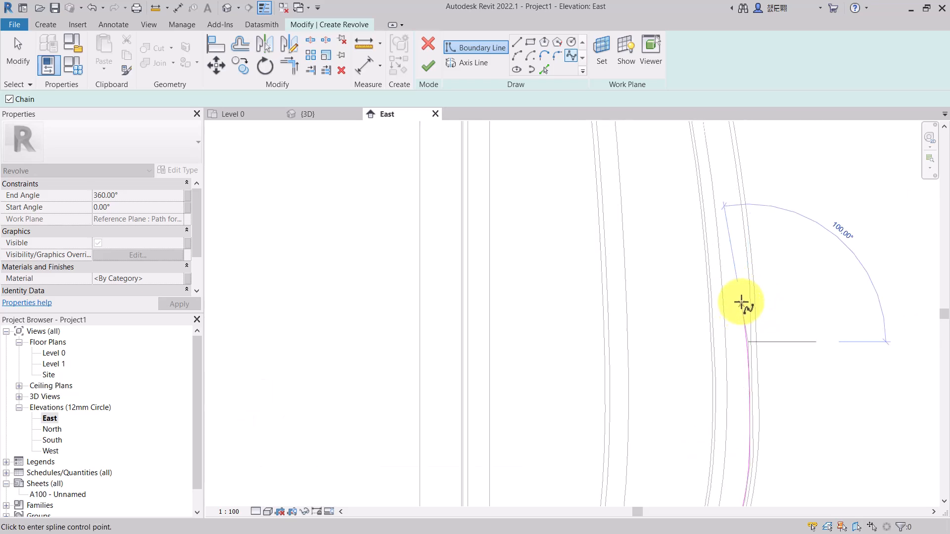
{"action": "scroll", "coordinate": [742, 296], "scroll_direction": "up", "scroll_amount": 4}
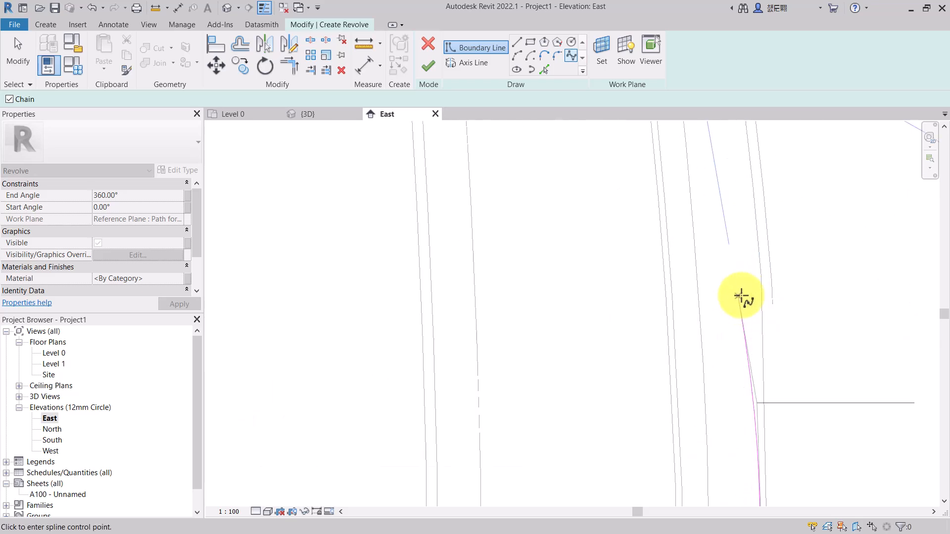
{"action": "scroll", "coordinate": [754, 277], "scroll_direction": "up", "scroll_amount": 5}
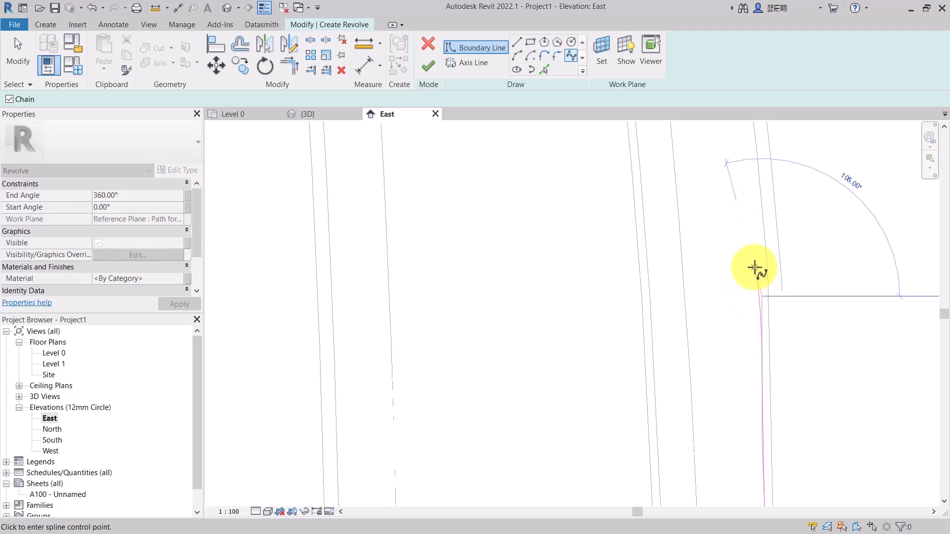
{"action": "key", "text": "Escape"}
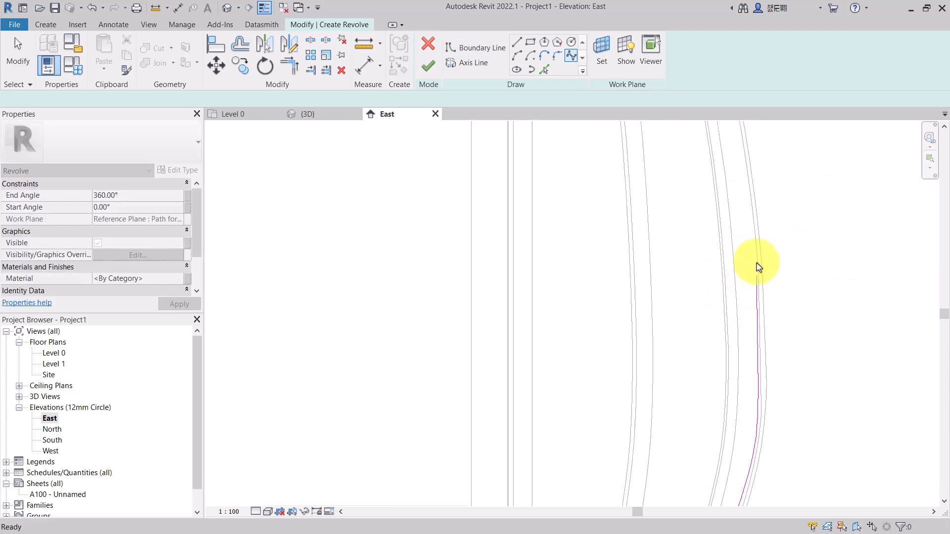
- Draw boundary lines from the spline's top end horizontally to the wall, then vertically downward
{"action": "scroll", "coordinate": [727, 277], "scroll_direction": "down", "scroll_amount": 4}
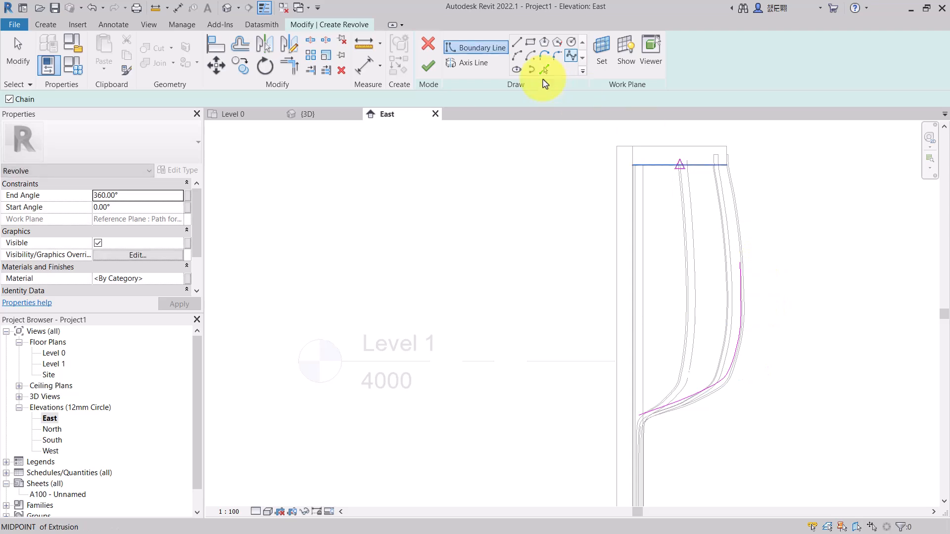
{"action": "left_click", "coordinate": [516, 43]}
{"action": "scroll", "coordinate": [687, 277], "scroll_direction": "up", "scroll_amount": 5}
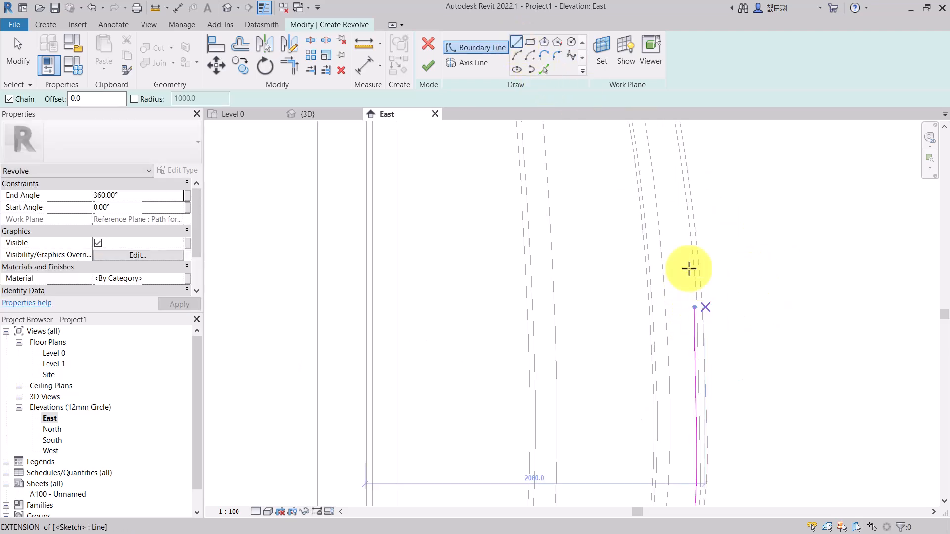
{"action": "left_click", "coordinate": [697, 305]}
{"action": "scroll", "coordinate": [696, 303], "scroll_direction": "down", "scroll_amount": 3}
{"action": "scroll", "coordinate": [569, 301], "scroll_direction": "up", "scroll_amount": 2}
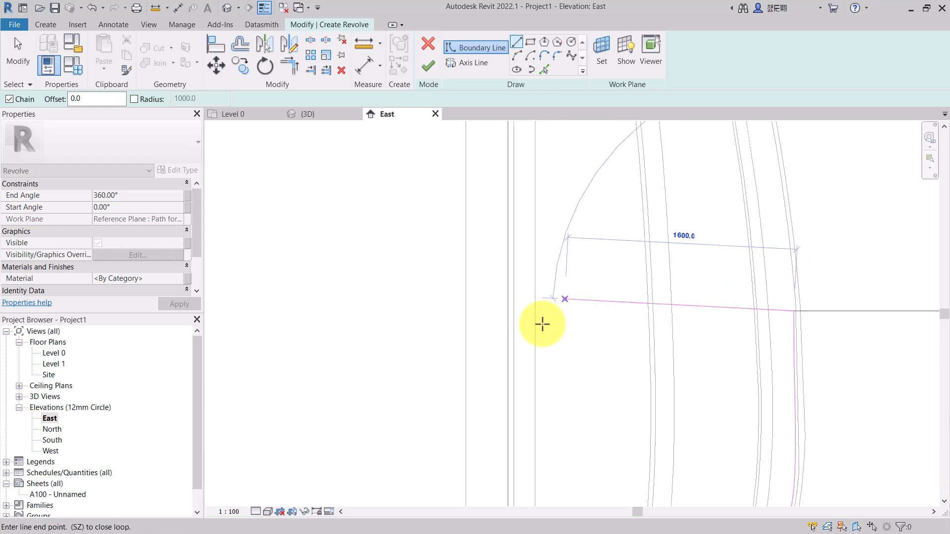
{"action": "scroll", "coordinate": [544, 323], "scroll_direction": "up", "scroll_amount": 3}
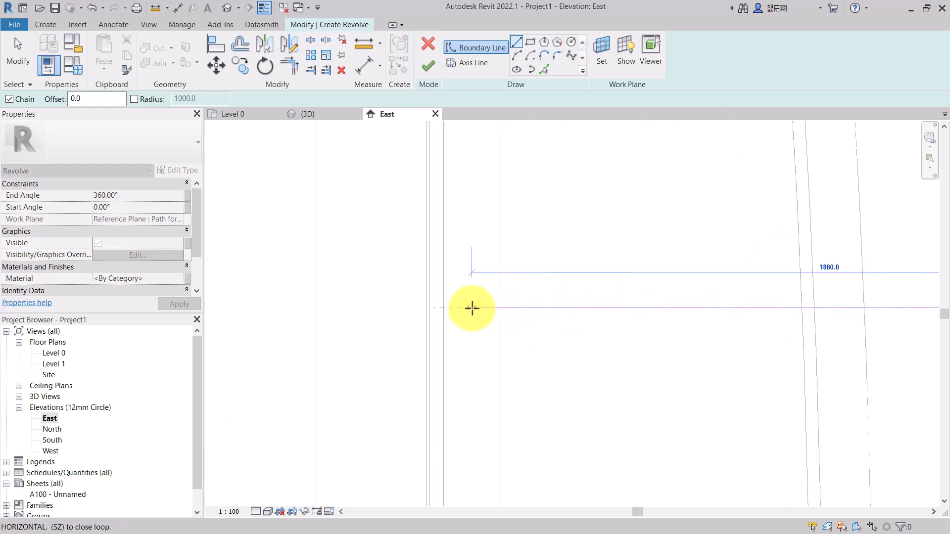
{"action": "left_click", "coordinate": [472, 308]}
{"action": "scroll", "coordinate": [471, 310], "scroll_direction": "down", "scroll_amount": 4}
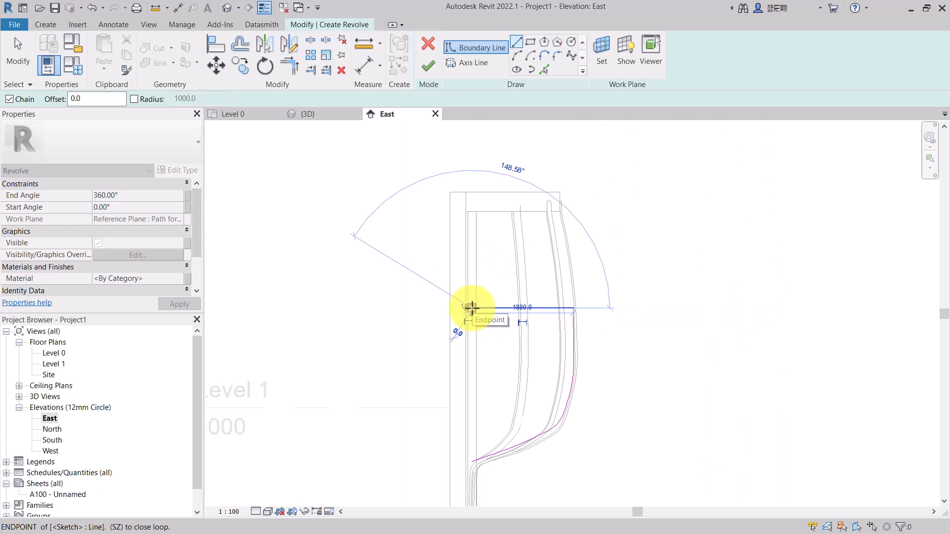
{"action": "scroll", "coordinate": [456, 461], "scroll_direction": "up", "scroll_amount": 5}
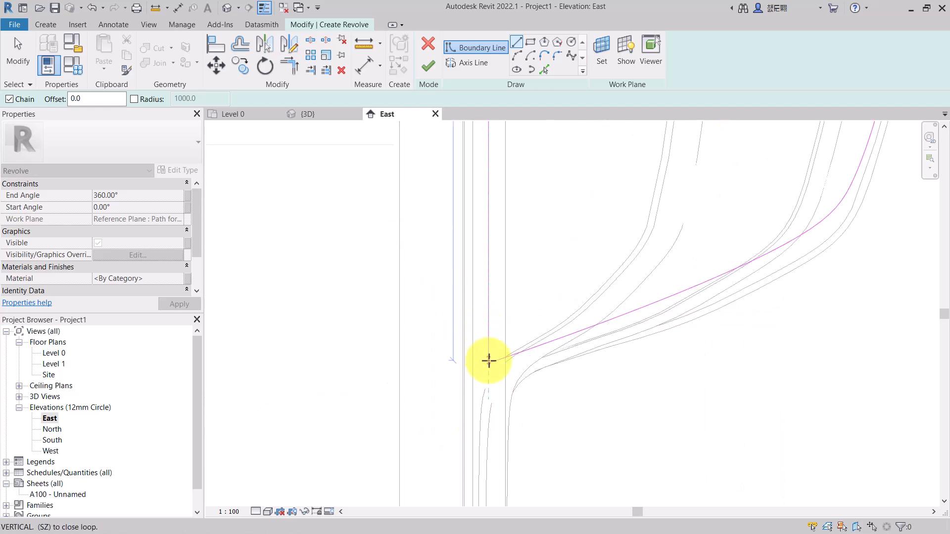
{"action": "scroll", "coordinate": [488, 322], "scroll_direction": "up", "scroll_amount": 2}
{"action": "scroll", "coordinate": [488, 350], "scroll_direction": "up", "scroll_amount": 3}
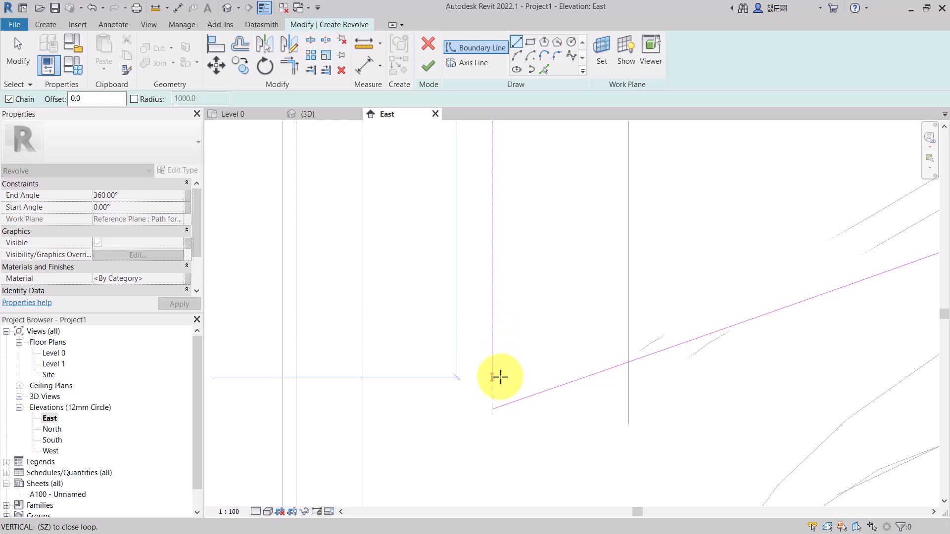
{"action": "left_click", "coordinate": [492, 323]}
{"action": "key", "text": "Escape"}
{"action": "key", "text": "Escape"}
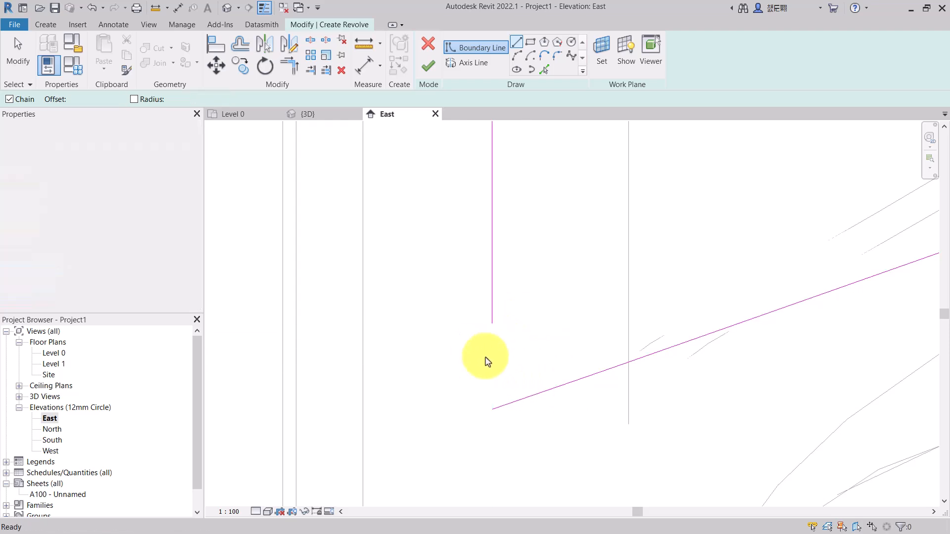
- Draw a vertical boundary line starting from the spline's lower end
{"action": "left_click", "coordinate": [517, 44]}
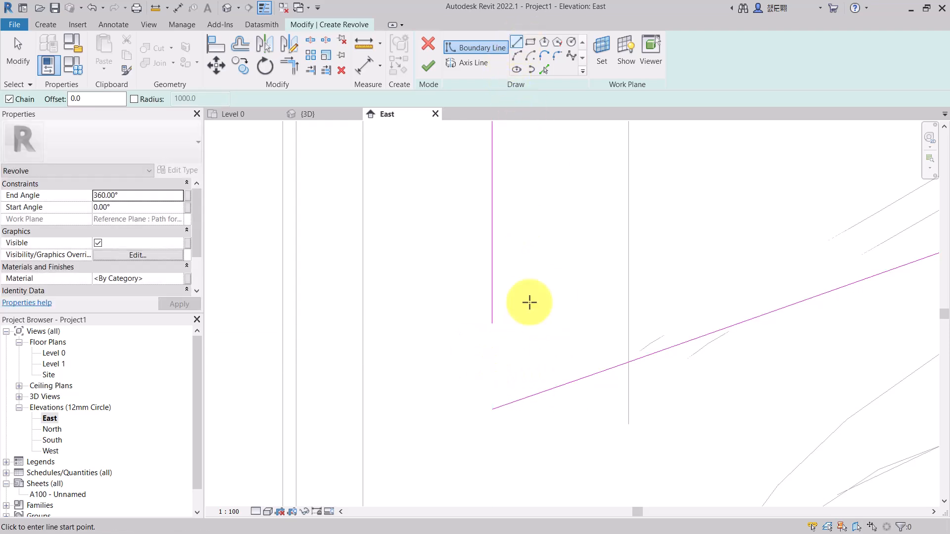
{"action": "left_click", "coordinate": [492, 410]}
{"action": "scroll", "coordinate": [484, 339], "scroll_direction": "up", "scroll_amount": 4}
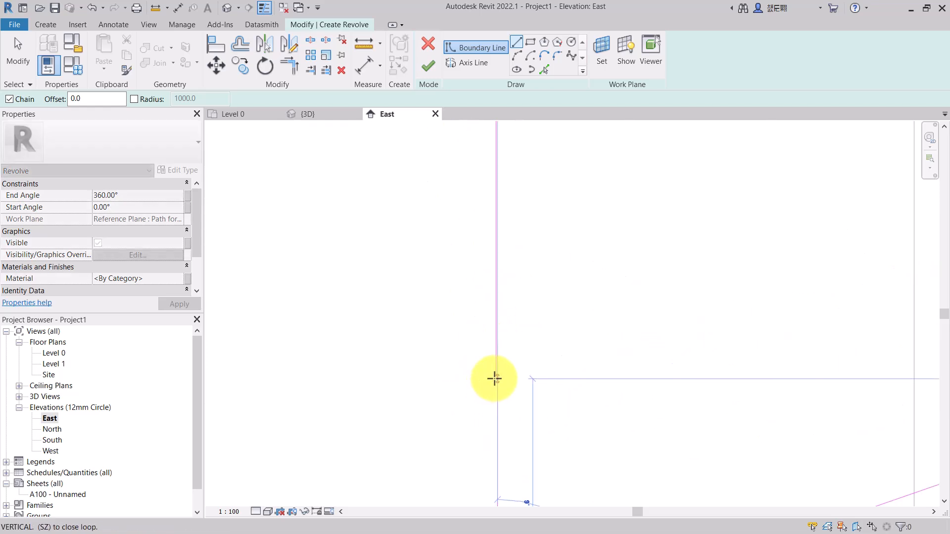
{"action": "scroll", "coordinate": [502, 346], "scroll_direction": "up", "scroll_amount": 2}
{"action": "middle_click_drag", "start_coordinate": [500, 349], "coordinate": [516, 311]}
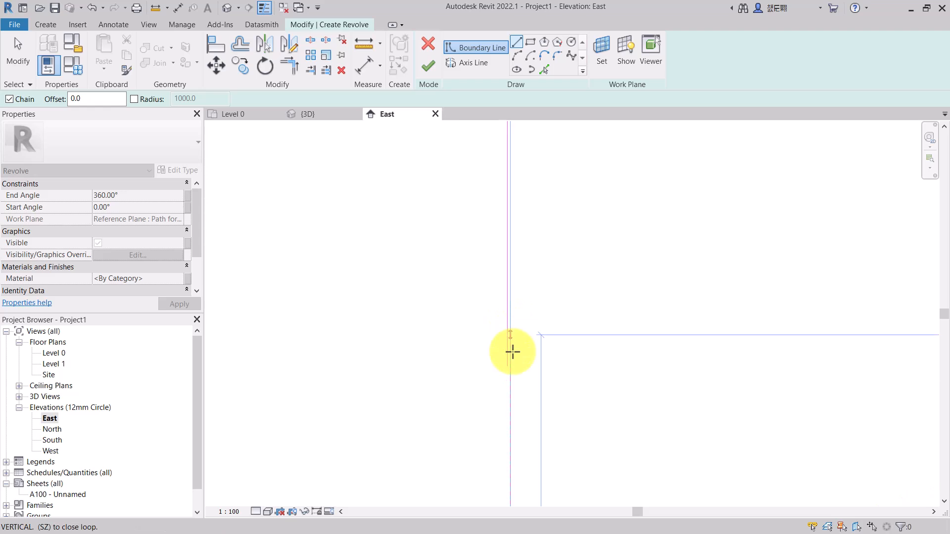
{"action": "key", "text": "Escape"}
{"action": "scroll", "coordinate": [521, 335], "scroll_direction": "down", "scroll_amount": 4}
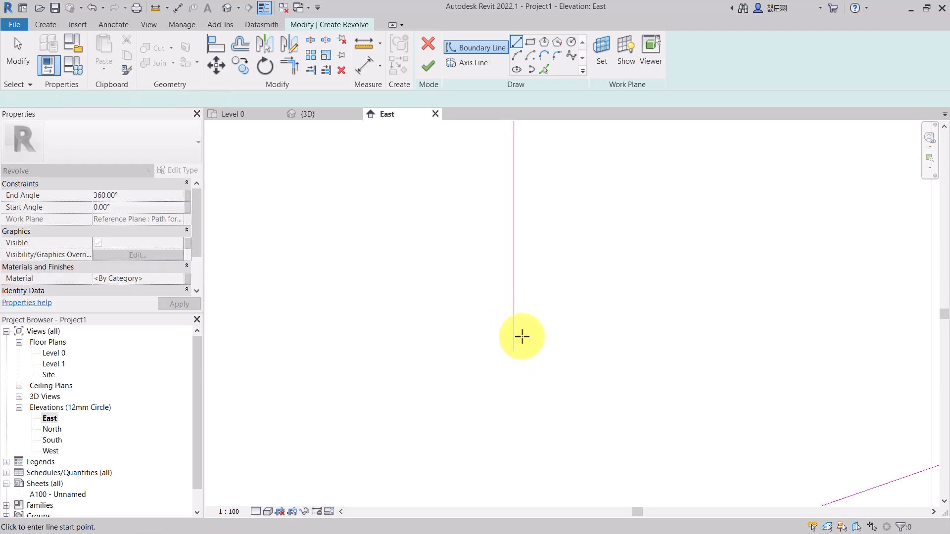
{"action": "key", "text": "Escape"}
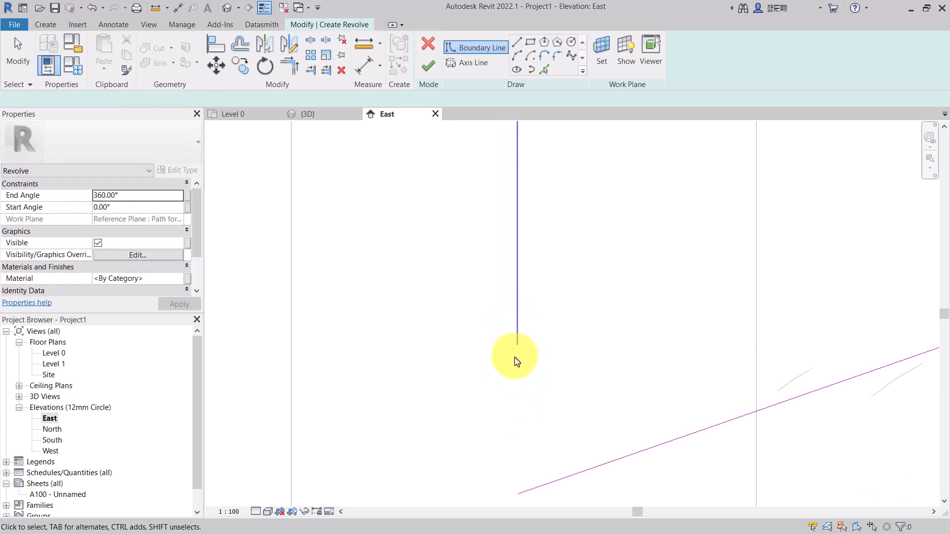
- Drag the vertical line's lower end onto the spline's start point to close the revolve profile
{"action": "left_click", "coordinate": [517, 344]}
{"action": "left_click_drag", "start_coordinate": [515, 346], "coordinate": [517, 510]}
{"action": "scroll", "coordinate": [513, 417], "scroll_direction": "down", "scroll_amount": 3}
{"action": "scroll", "coordinate": [515, 454], "scroll_direction": "up", "scroll_amount": 3}
{"action": "left_click_drag", "start_coordinate": [518, 423], "coordinate": [519, 452]}
{"action": "scroll", "coordinate": [518, 438], "scroll_direction": "up", "scroll_amount": 5}
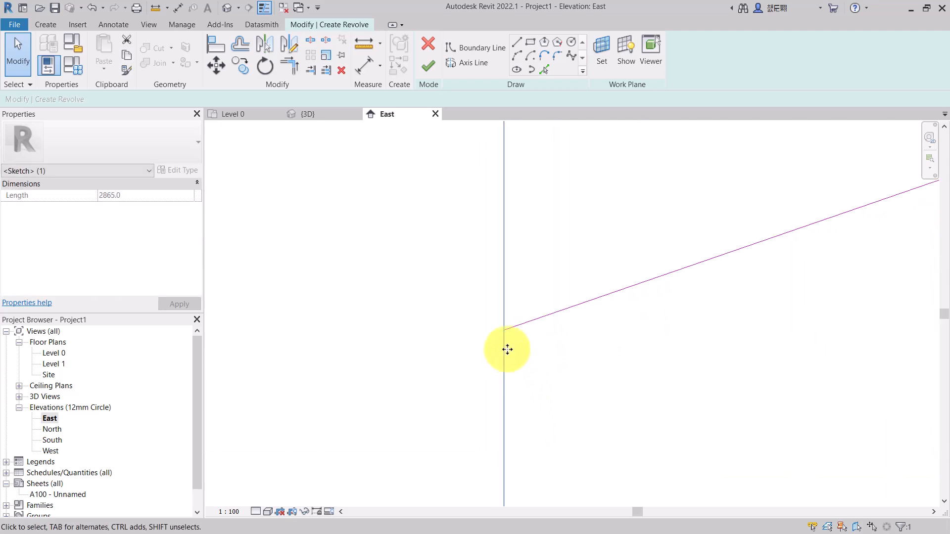
{"action": "middle_click_drag", "start_coordinate": [509, 357], "coordinate": [507, 348]}
{"action": "scroll", "coordinate": [504, 339], "scroll_direction": "down", "scroll_amount": 4}
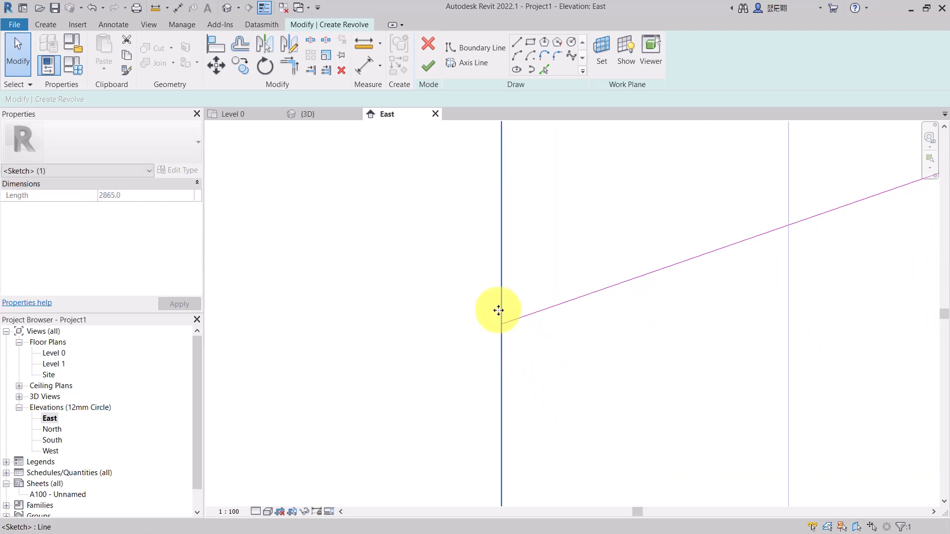
{"action": "left_click_drag", "start_coordinate": [503, 505], "coordinate": [509, 330]}
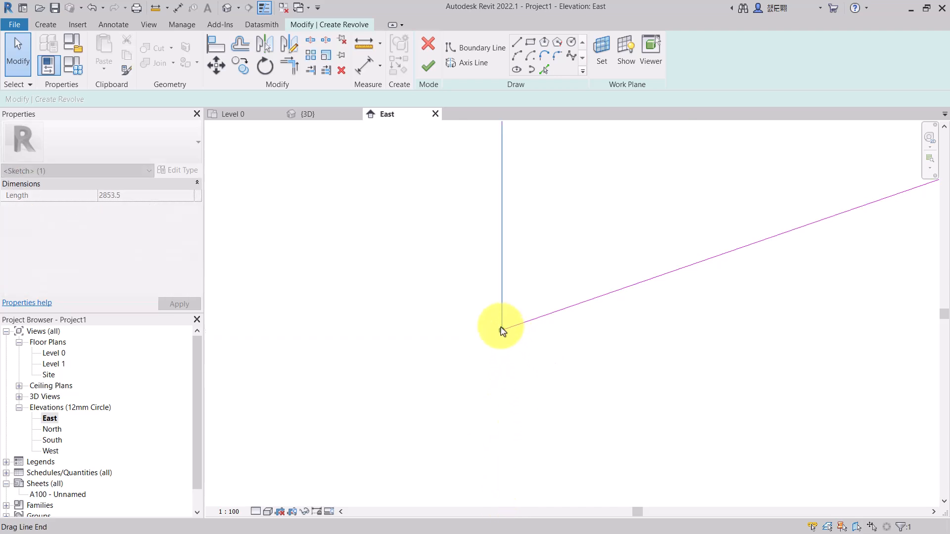
{"action": "scroll", "coordinate": [500, 352], "scroll_direction": "up", "scroll_amount": 2}
{"action": "scroll", "coordinate": [511, 314], "scroll_direction": "up", "scroll_amount": 5}
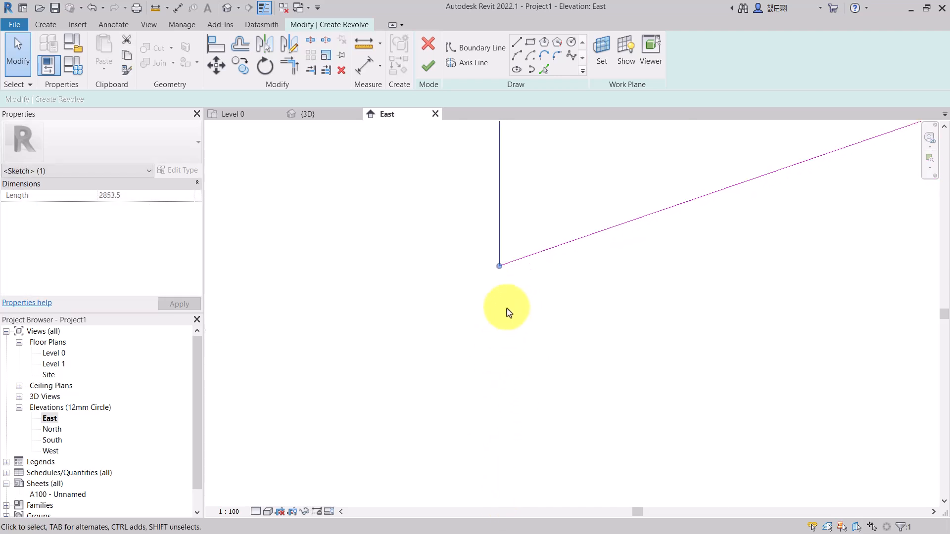
{"action": "left_click_drag", "start_coordinate": [493, 268], "coordinate": [493, 271]}
{"action": "scroll", "coordinate": [477, 330], "scroll_direction": "down", "scroll_amount": 5}
{"action": "scroll", "coordinate": [478, 330], "scroll_direction": "down", "scroll_amount": 2}
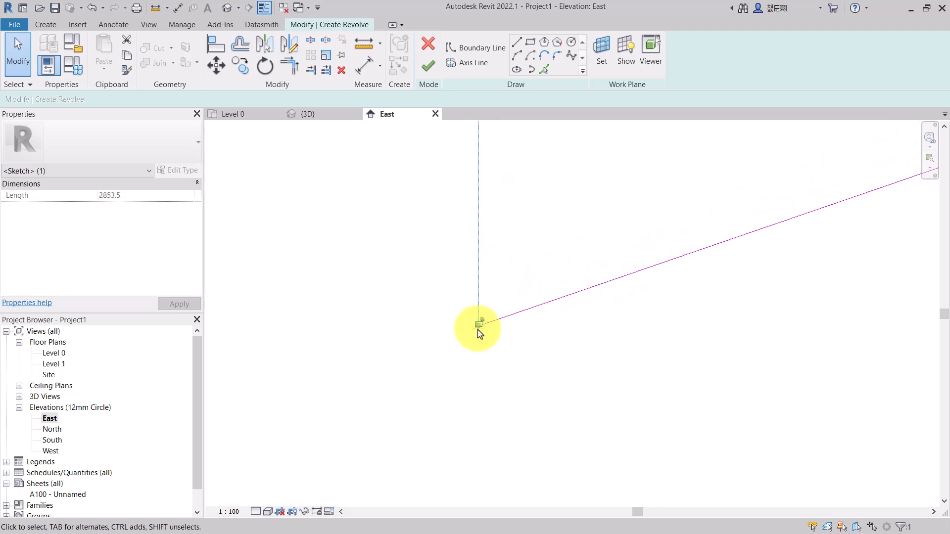
{"action": "scroll", "coordinate": [478, 330], "scroll_direction": "down", "scroll_amount": 5}
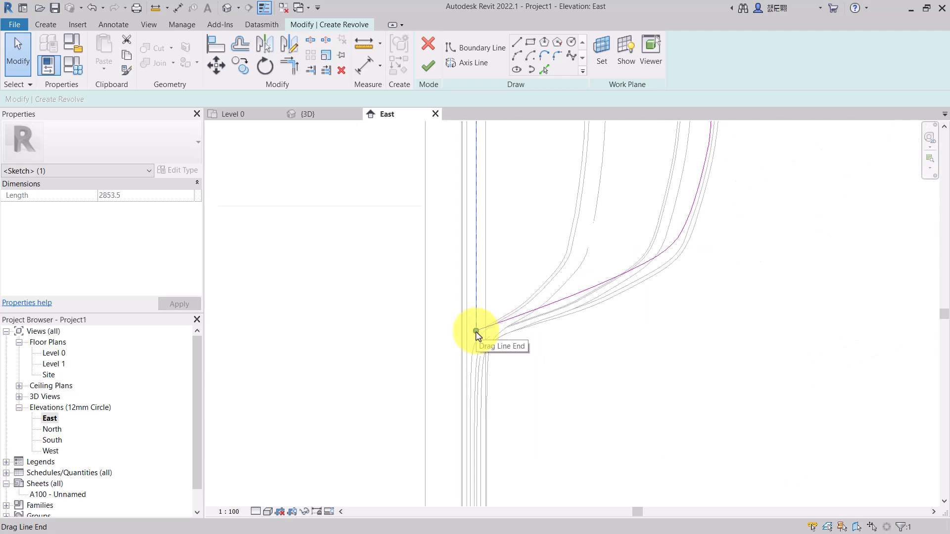
{"action": "scroll", "coordinate": [460, 163], "scroll_direction": "up", "scroll_amount": 3}
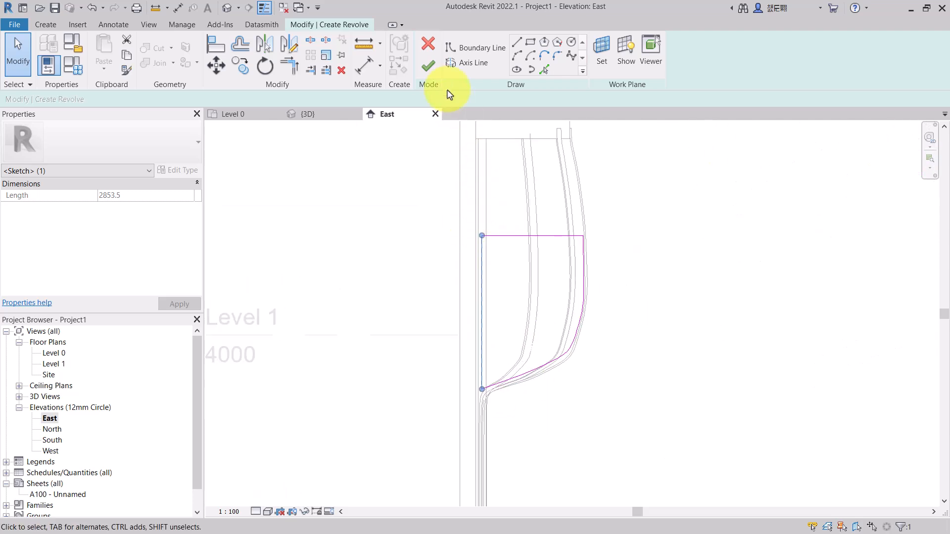
- Draw the revolve axis line vertically along the profile's wall-side edge, from its top corner down to its lower end
{"action": "left_click", "coordinate": [468, 63]}
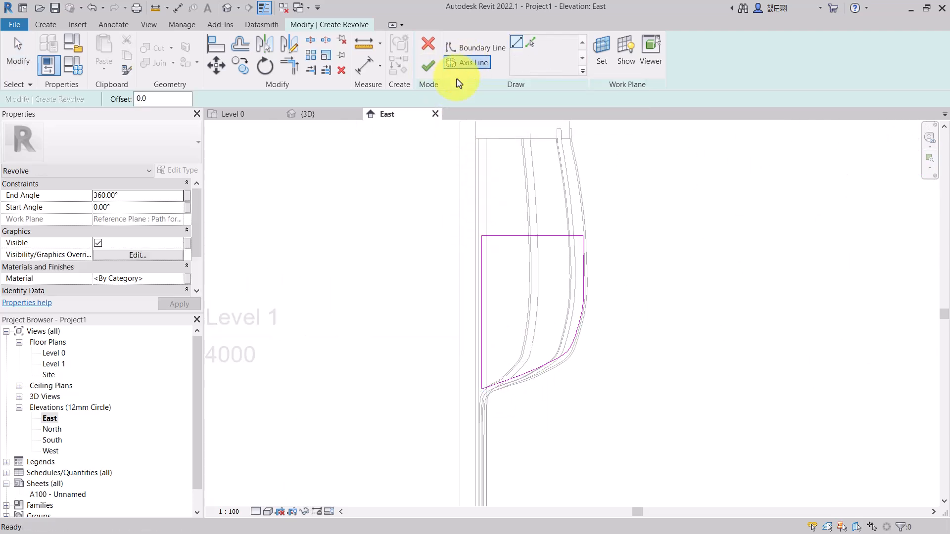
{"action": "scroll", "coordinate": [460, 251], "scroll_direction": "up", "scroll_amount": 5}
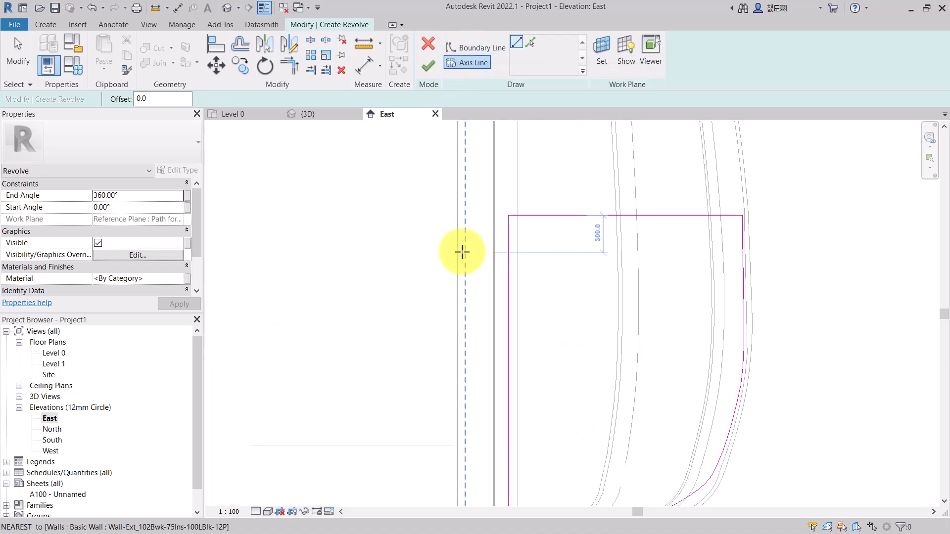
{"action": "scroll", "coordinate": [517, 307], "scroll_direction": "down", "scroll_amount": 3}
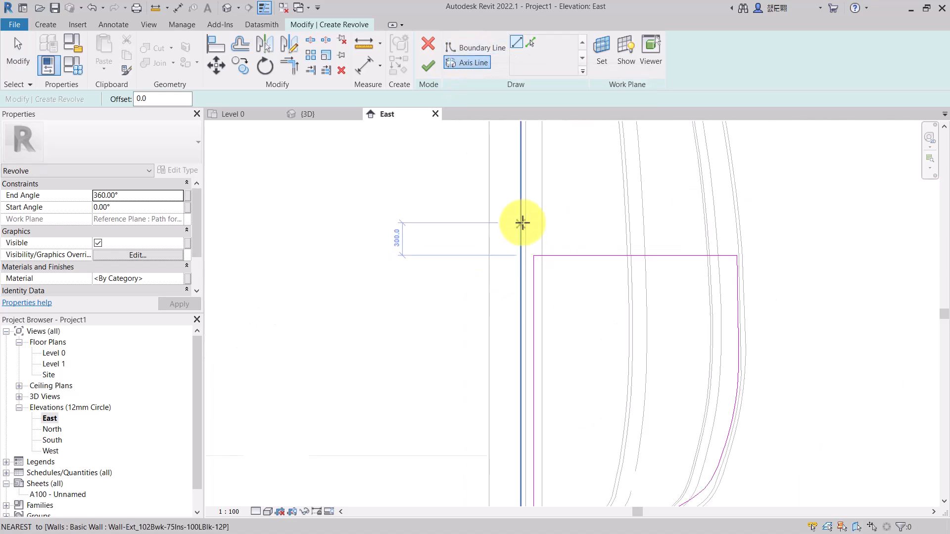
{"action": "left_click", "coordinate": [533, 299]}
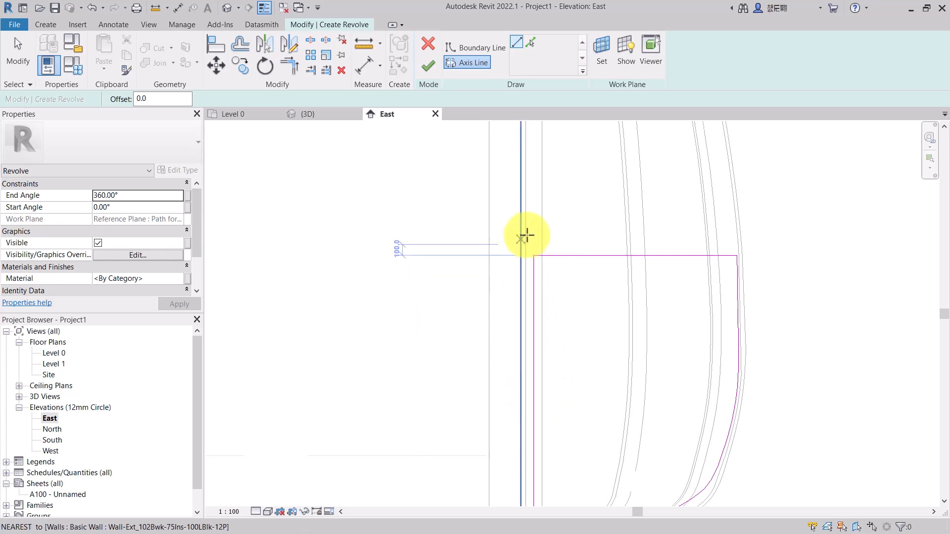
{"action": "scroll", "coordinate": [525, 240], "scroll_direction": "down", "scroll_amount": 2}
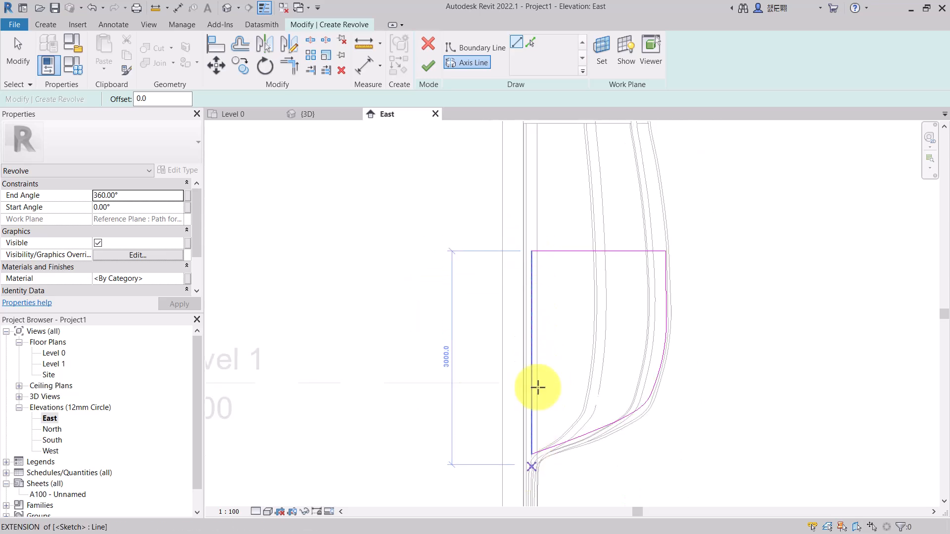
{"action": "scroll", "coordinate": [519, 280], "scroll_direction": "up", "scroll_amount": 3}
{"action": "scroll", "coordinate": [519, 279], "scroll_direction": "up", "scroll_amount": 1}
{"action": "scroll", "coordinate": [541, 307], "scroll_direction": "down", "scroll_amount": 2}
{"action": "scroll", "coordinate": [546, 250], "scroll_direction": "up", "scroll_amount": 4}
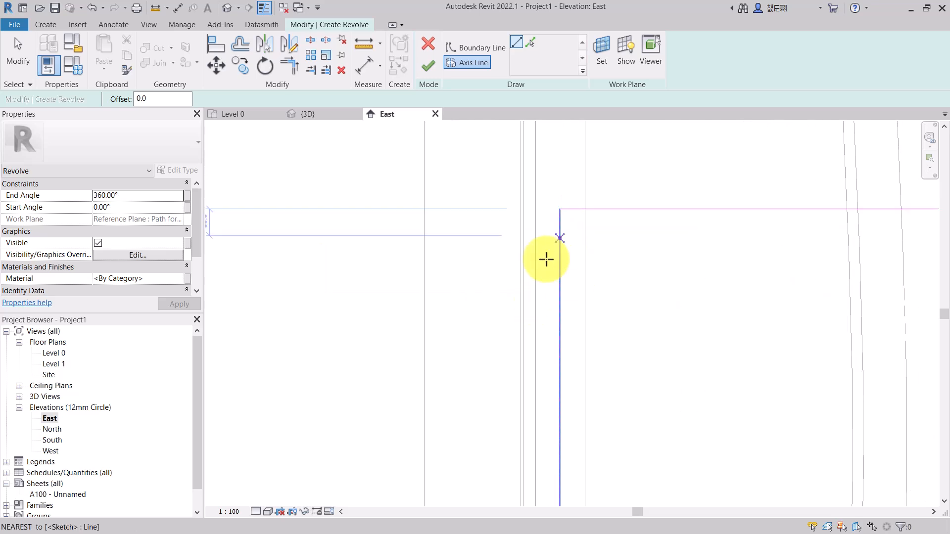
{"action": "scroll", "coordinate": [546, 209], "scroll_direction": "up", "scroll_amount": 2}
{"action": "left_click", "coordinate": [546, 208]}
{"action": "scroll", "coordinate": [546, 208], "scroll_direction": "down", "scroll_amount": 3}
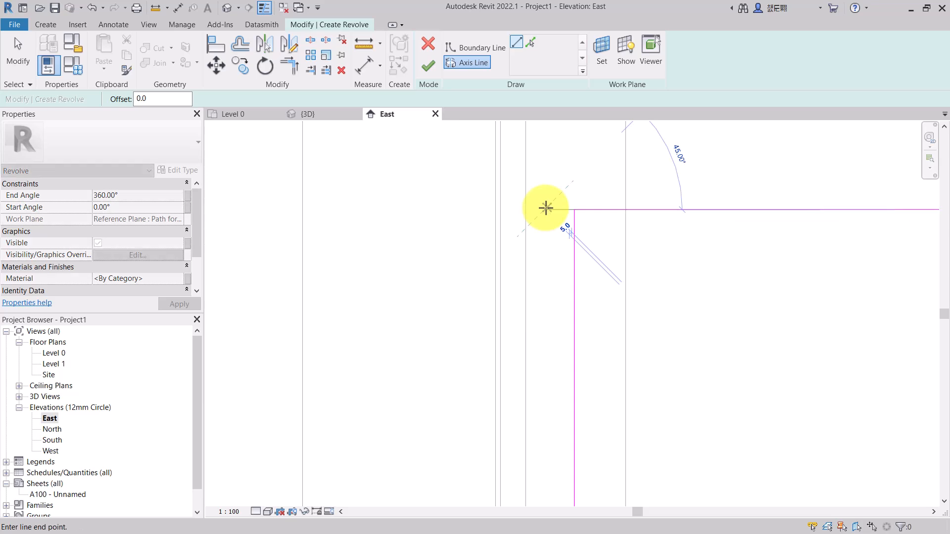
{"action": "scroll", "coordinate": [549, 285], "scroll_direction": "down", "scroll_amount": 4}
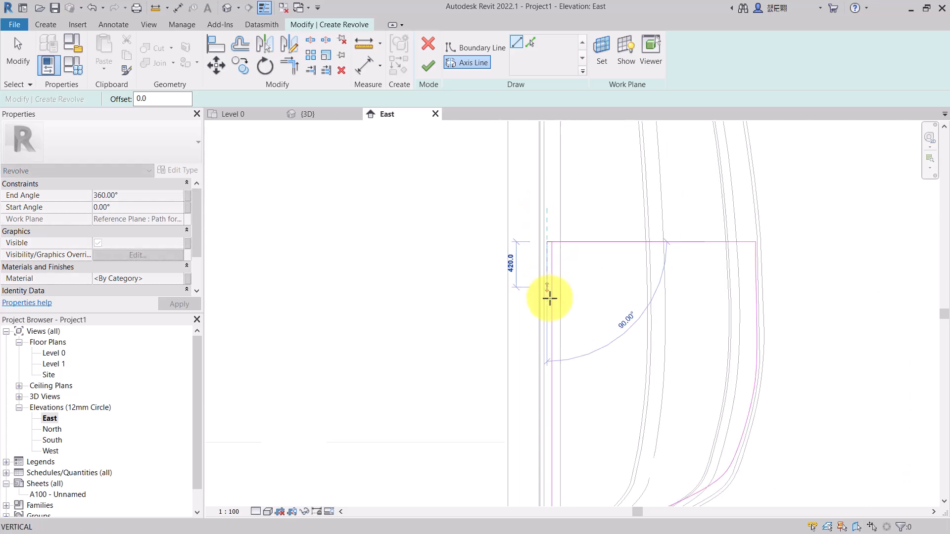
{"action": "scroll", "coordinate": [555, 452], "scroll_direction": "up", "scroll_amount": 2}
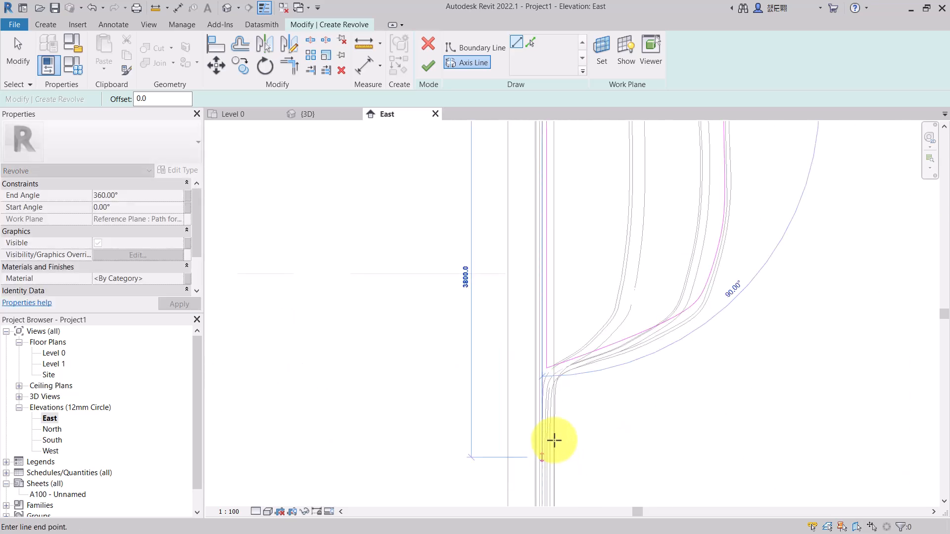
{"action": "scroll", "coordinate": [544, 363], "scroll_direction": "up", "scroll_amount": 3}
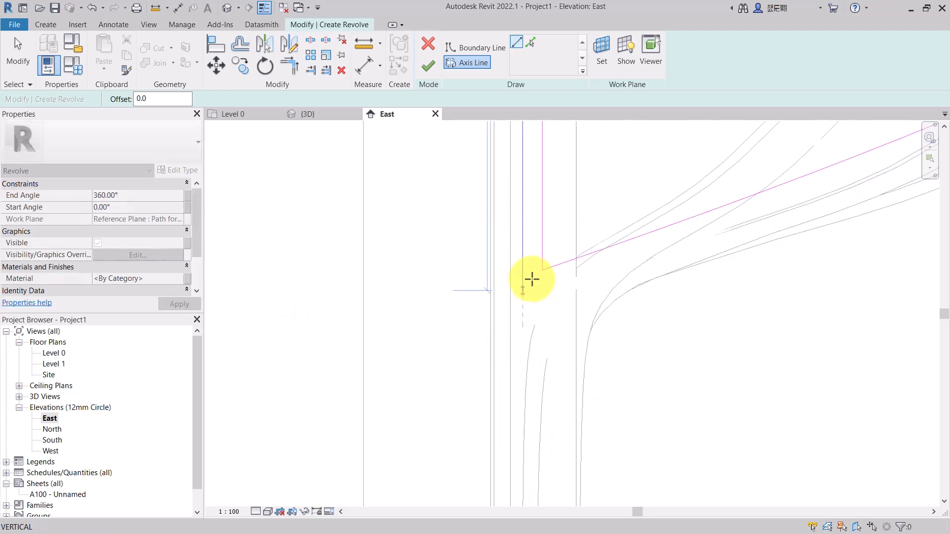
{"action": "left_click", "coordinate": [522, 270]}
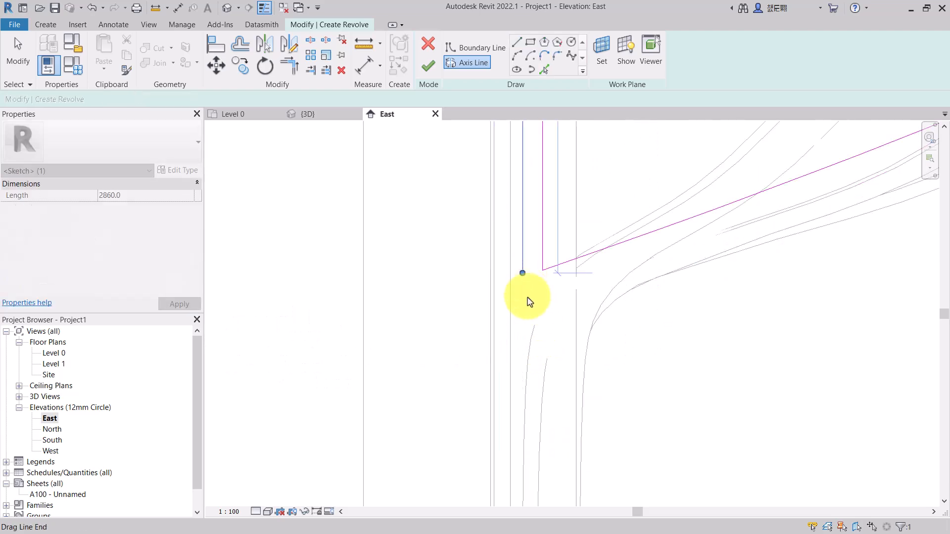
{"action": "scroll", "coordinate": [528, 307], "scroll_direction": "down", "scroll_amount": 4}
{"action": "scroll", "coordinate": [528, 320], "scroll_direction": "down", "scroll_amount": 2}
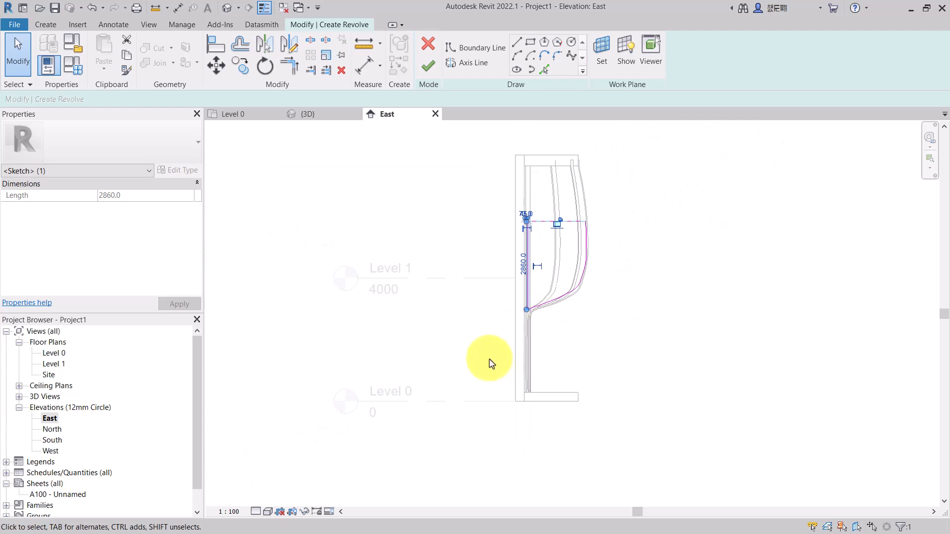
{"action": "key", "text": "Escape"}
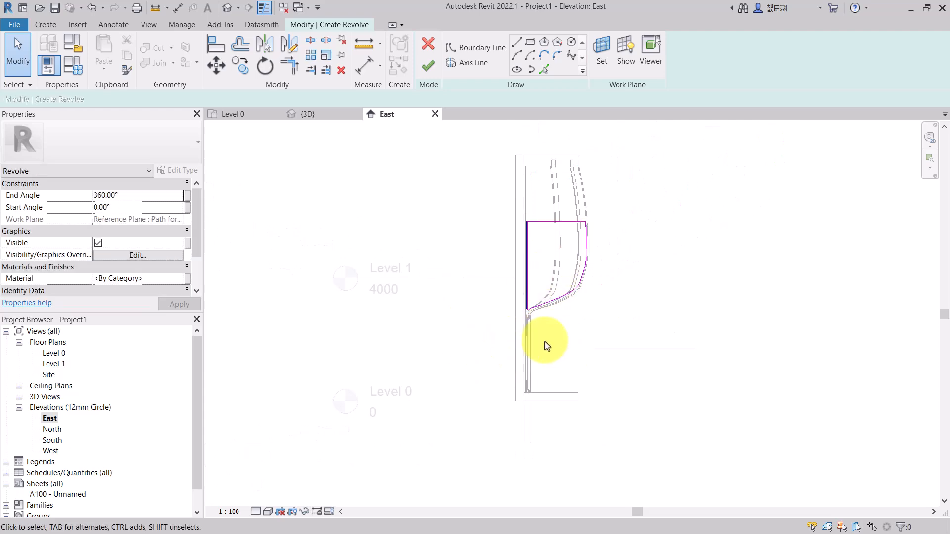
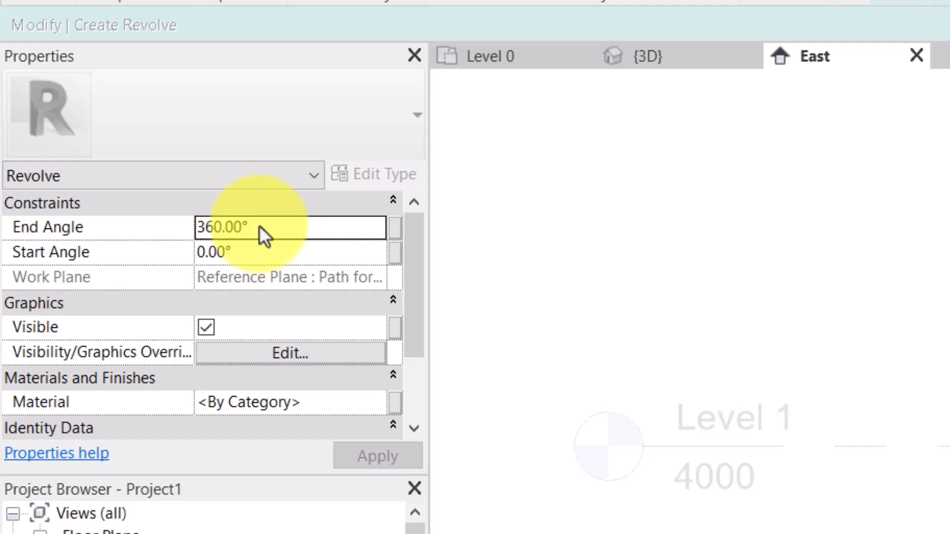
- Set the revolve's end angle to 180° and finish the revolve sketch
{"action": "left_click_drag", "start_coordinate": [247, 226], "coordinate": [174, 227]}
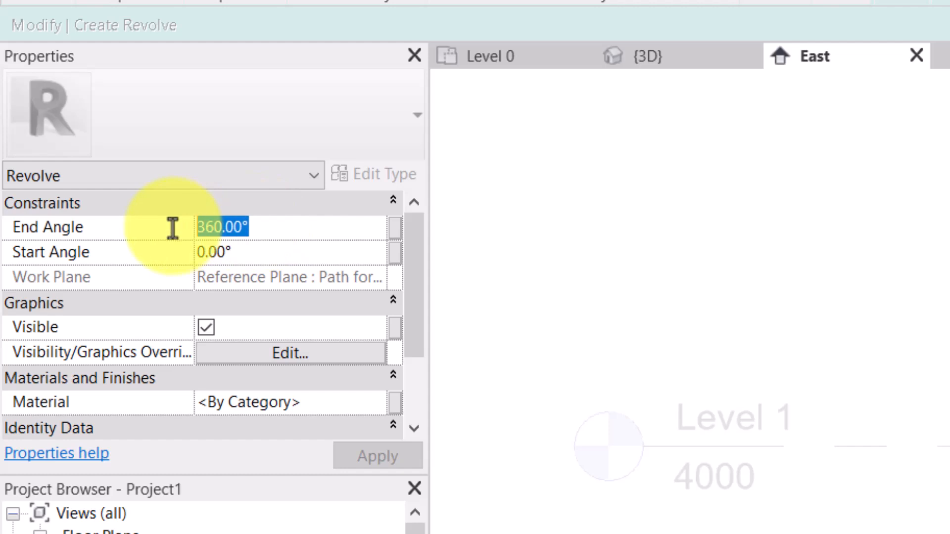
{"action": "type", "text": "18"}
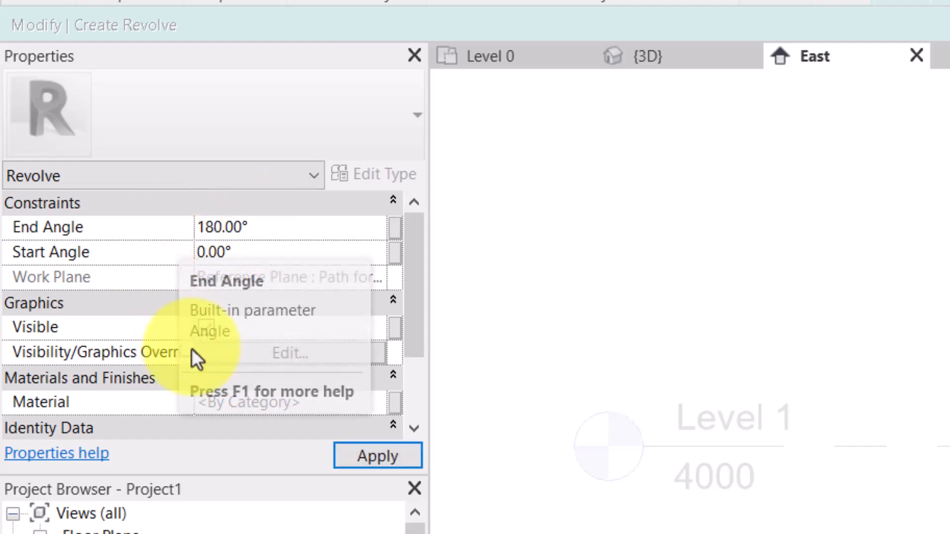
{"action": "left_click", "coordinate": [378, 455]}
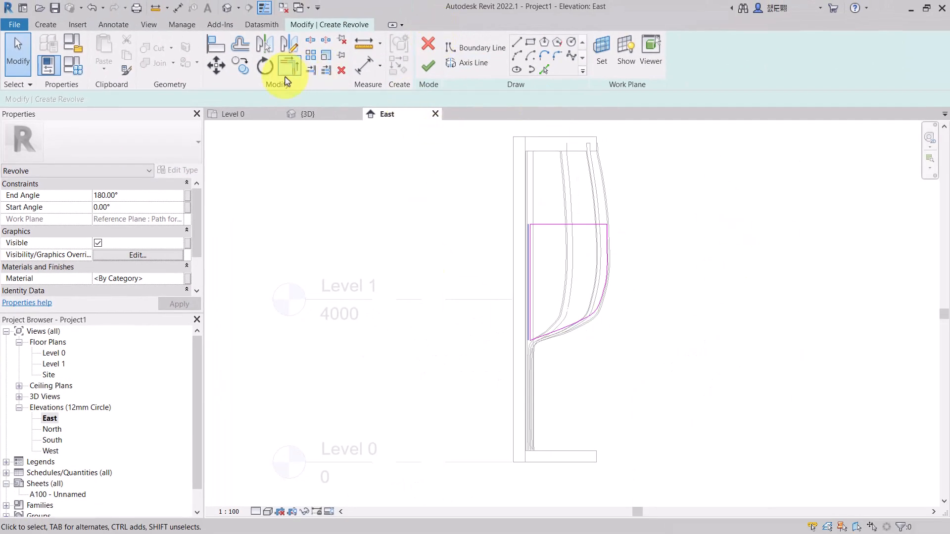
{"action": "left_click", "coordinate": [317, 120]}
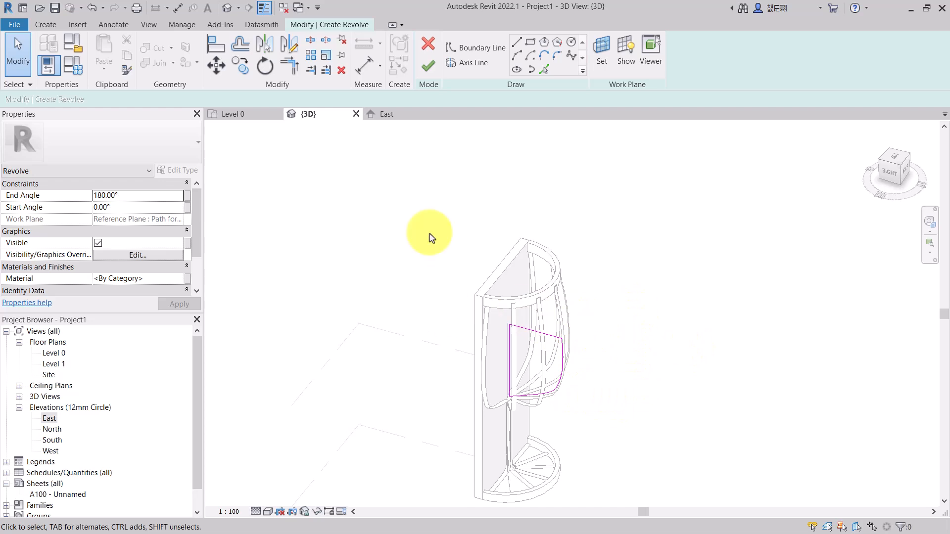
{"action": "left_click", "coordinate": [429, 65]}
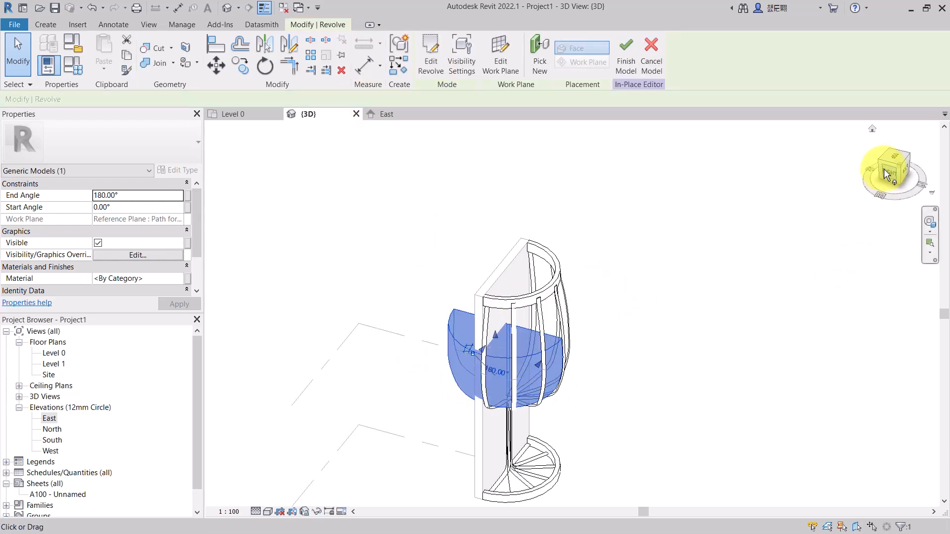
- In top view, drag the revolve's start-angle handle round to about -90° so it turns away from the wall
{"action": "left_click_drag", "start_coordinate": [889, 189], "coordinate": [859, 180]}
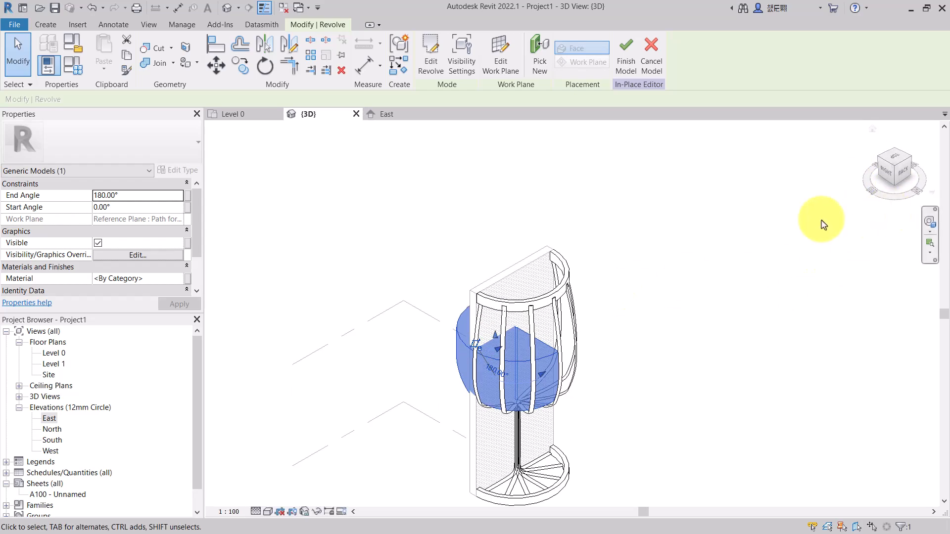
{"action": "left_click", "coordinate": [236, 118]}
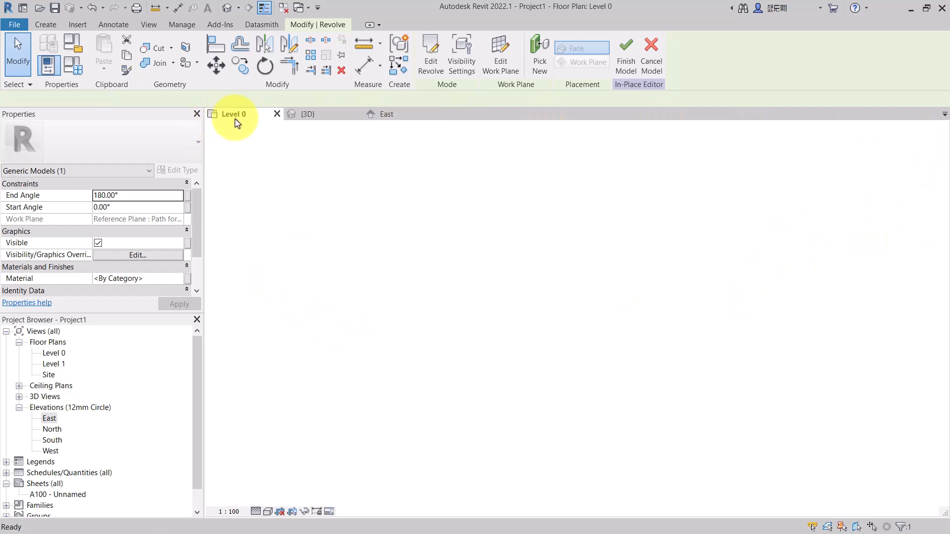
{"action": "left_click", "coordinate": [307, 117]}
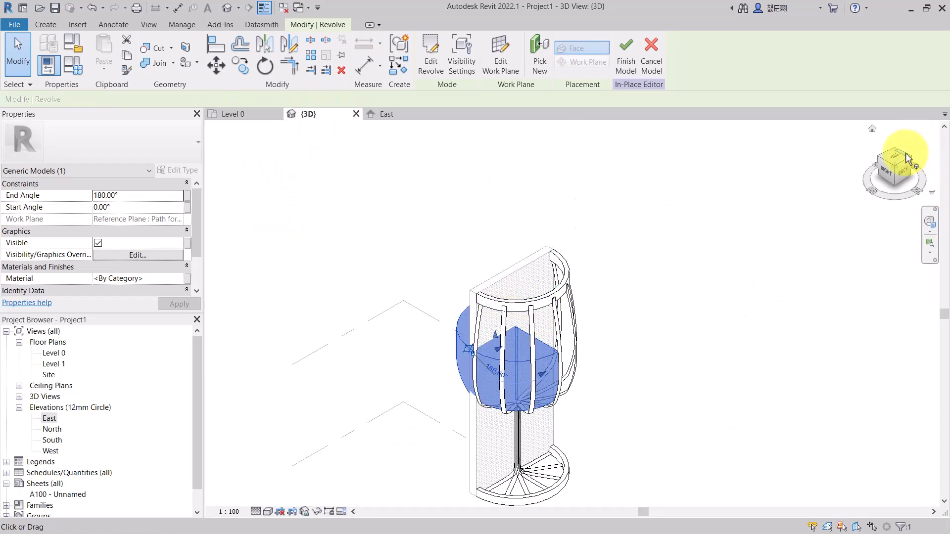
{"action": "left_click", "coordinate": [894, 163]}
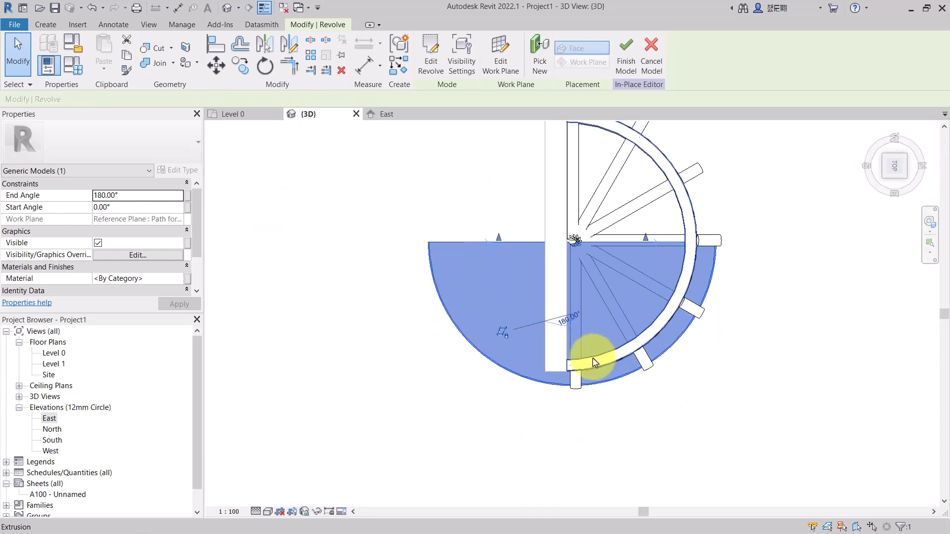
{"action": "scroll", "coordinate": [591, 326], "scroll_direction": "down", "scroll_amount": 3}
{"action": "scroll", "coordinate": [628, 197], "scroll_direction": "up", "scroll_amount": 3}
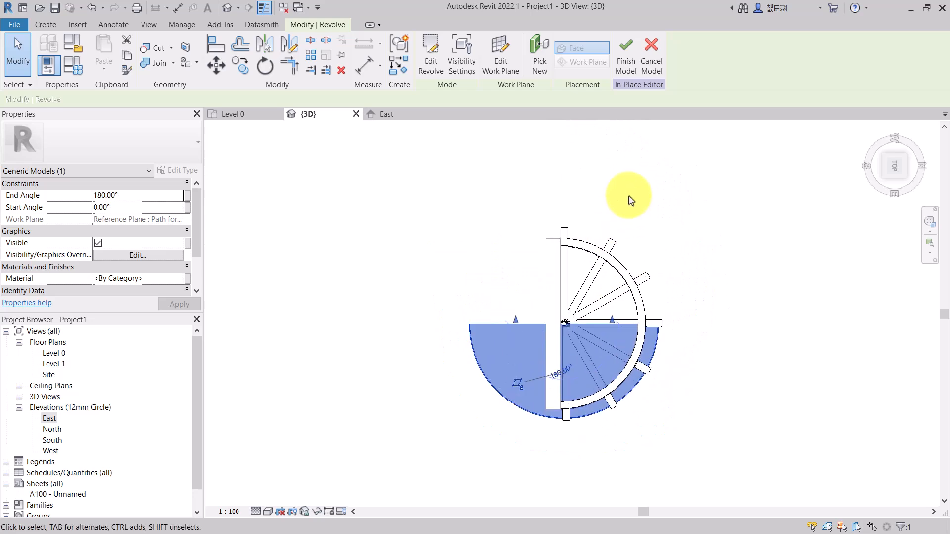
{"action": "scroll", "coordinate": [600, 236], "scroll_direction": "up", "scroll_amount": 4}
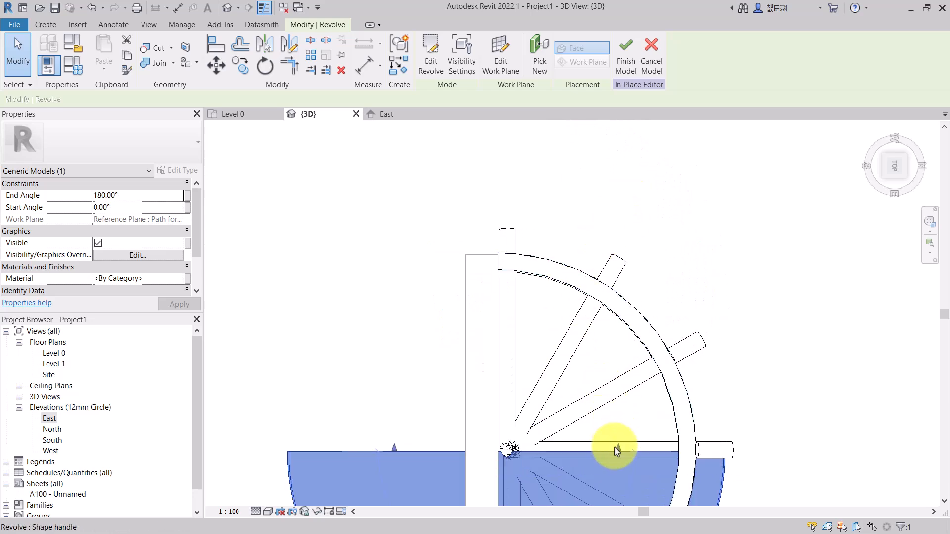
{"action": "left_click_drag", "start_coordinate": [616, 447], "coordinate": [517, 254]}
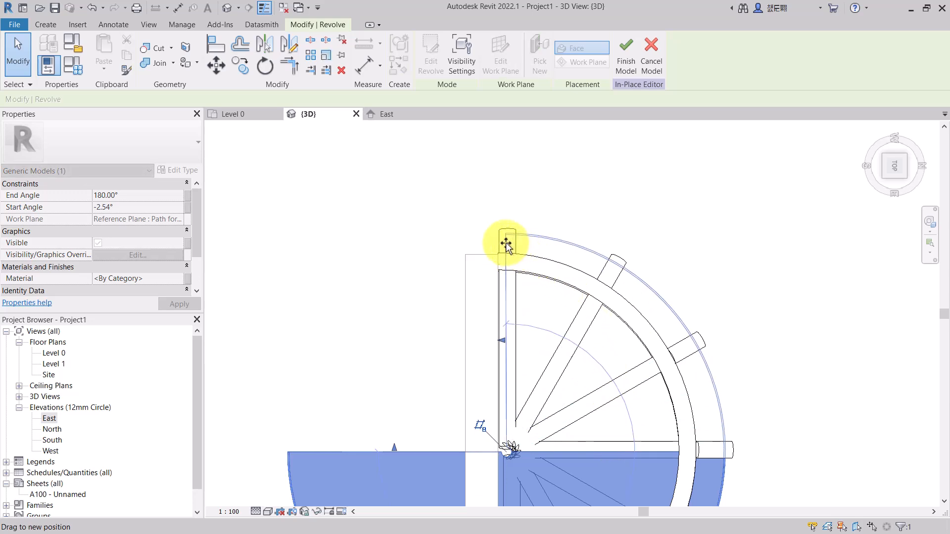
{"action": "left_click_drag", "start_coordinate": [506, 240], "coordinate": [506, 240]}
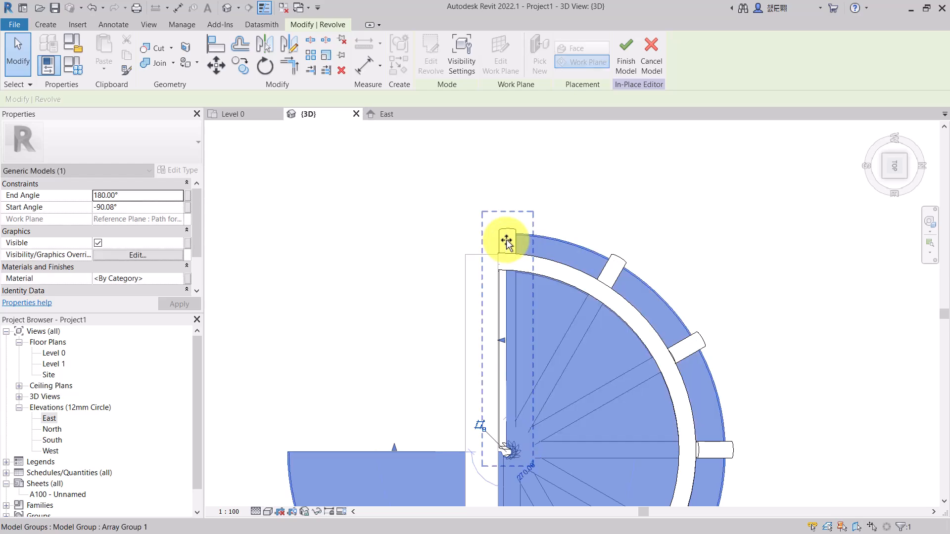
- Drag the revolve's end-angle handle to about 89° so the form faces outward from the wall
{"action": "scroll", "coordinate": [504, 239], "scroll_direction": "down", "scroll_amount": 4}
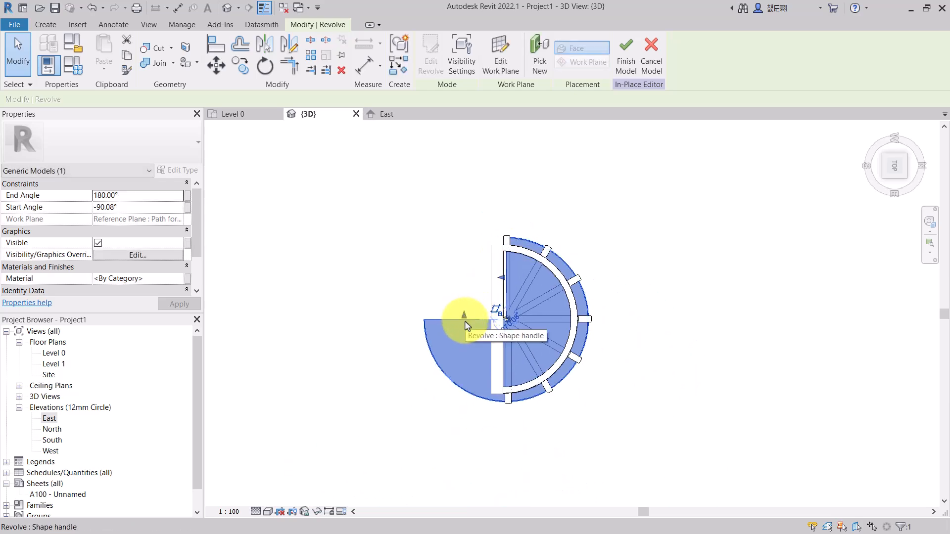
{"action": "left_click_drag", "start_coordinate": [464, 319], "coordinate": [464, 320]}
{"action": "left_click_drag", "start_coordinate": [506, 359], "coordinate": [505, 362]}
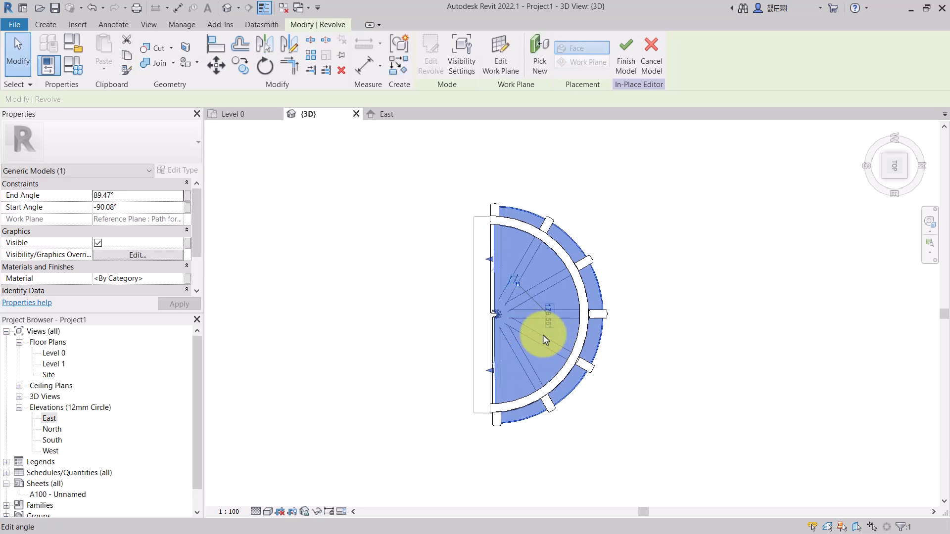
- Orbit and zoom around the 3D view to examine the finished revolved form with its ribs and rings
{"action": "scroll", "coordinate": [542, 337], "scroll_direction": "down", "scroll_amount": 1}
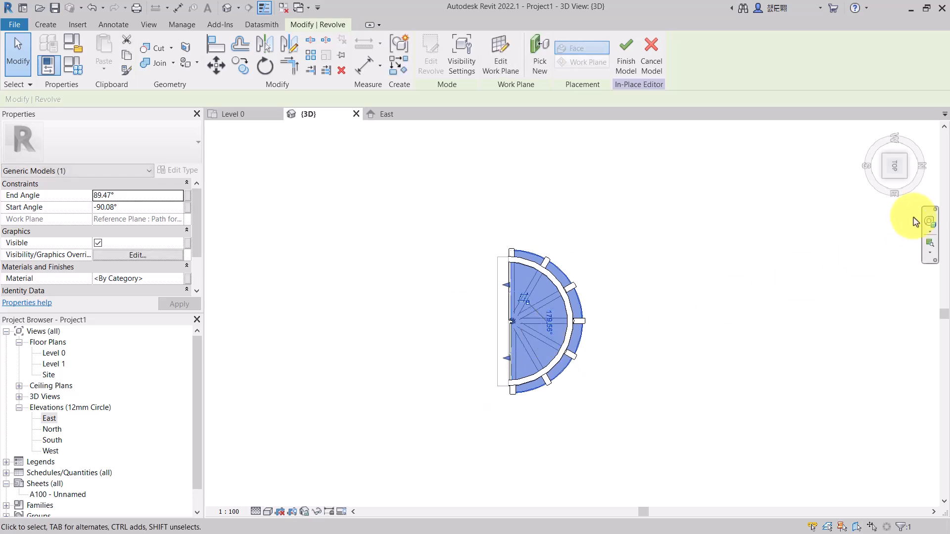
{"action": "left_click", "coordinate": [906, 183]}
{"action": "left_click", "coordinate": [647, 393]}
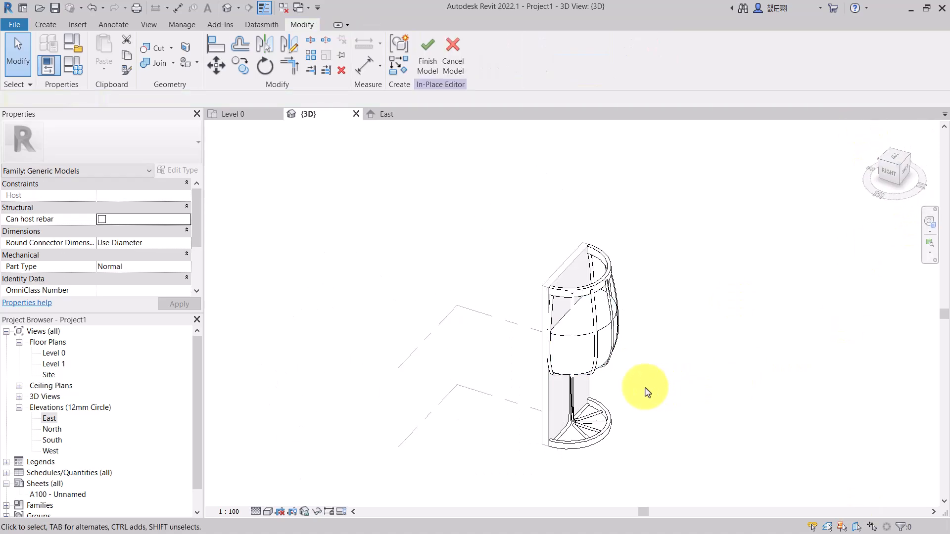
{"action": "left_click", "coordinate": [882, 165]}
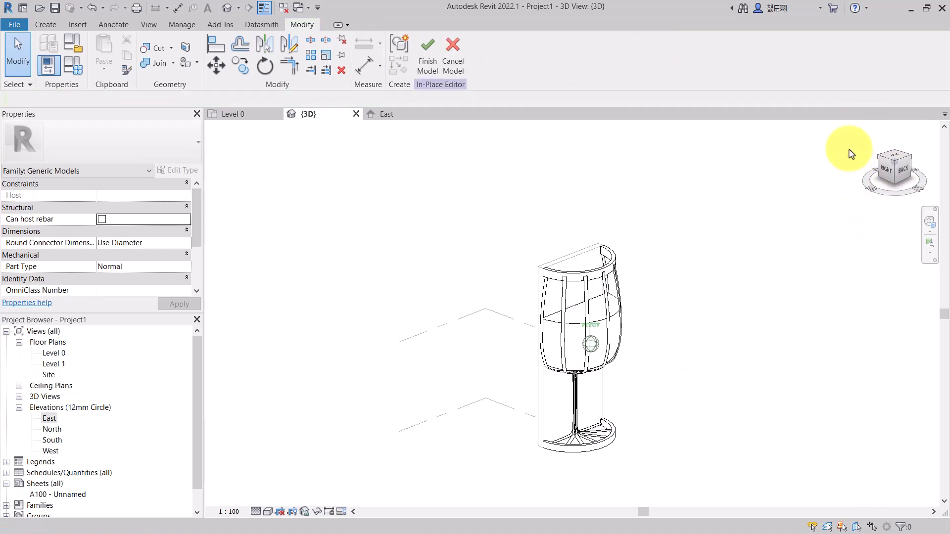
{"action": "scroll", "coordinate": [643, 350], "scroll_direction": "up", "scroll_amount": 3}
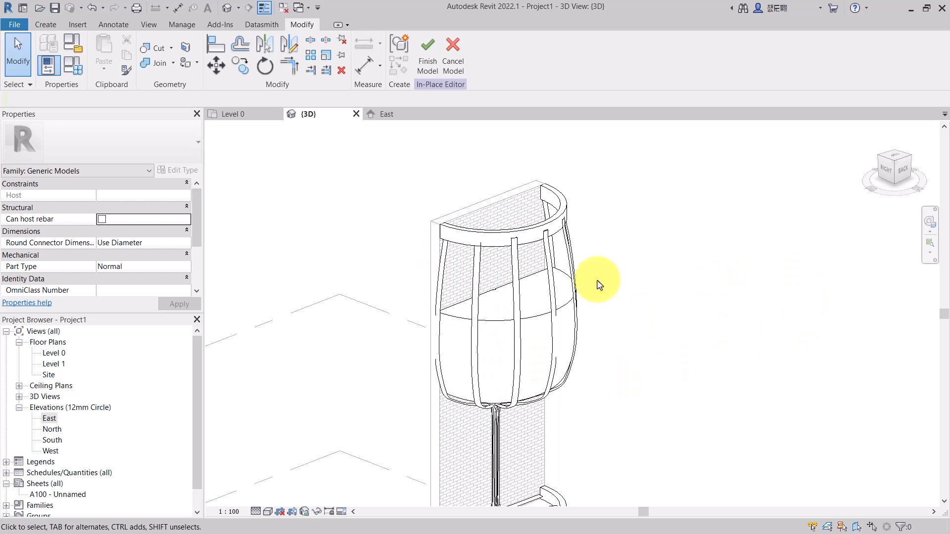
{"action": "scroll", "coordinate": [665, 265], "scroll_direction": "down", "scroll_amount": 2}
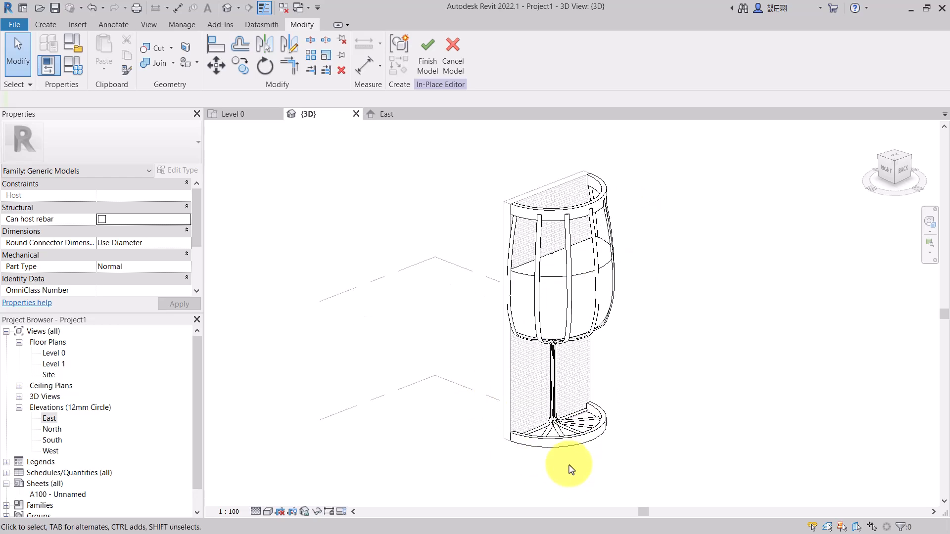
{"action": "scroll", "coordinate": [621, 434], "scroll_direction": "up", "scroll_amount": 3}
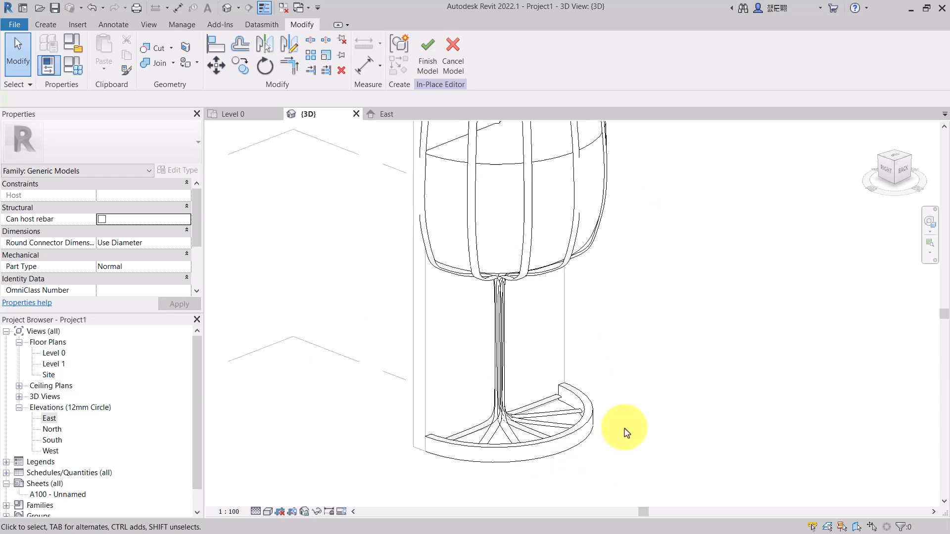
- Assign the Iron, Ductile material to the semicircular ring extrusion at the base
{"action": "left_click", "coordinate": [482, 460]}
{"action": "scroll", "coordinate": [484, 446], "scroll_direction": "down", "scroll_amount": 3}
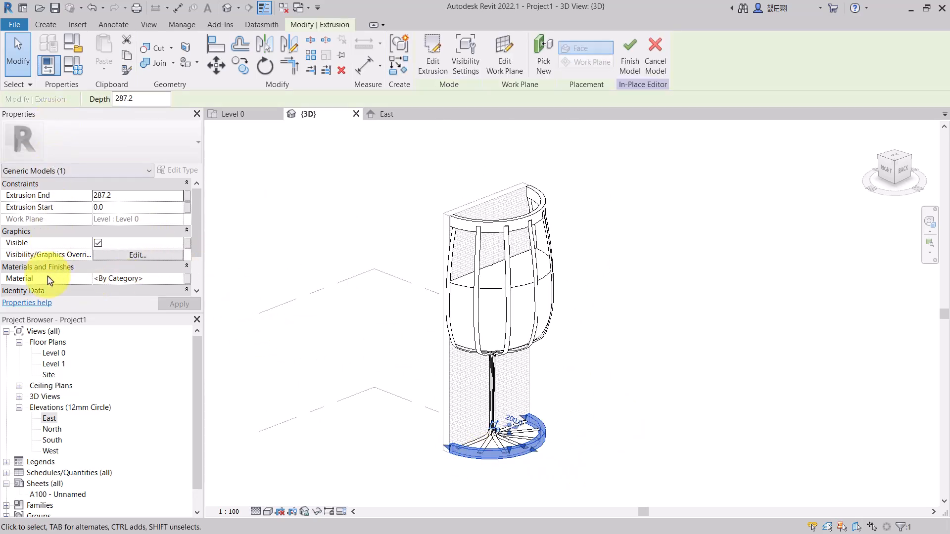
{"action": "left_click", "coordinate": [169, 280]}
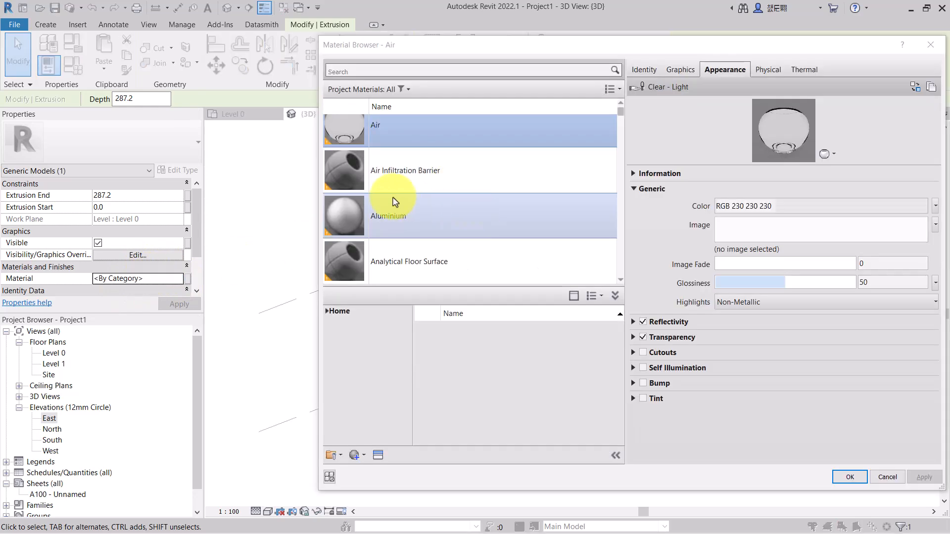
{"action": "mouse_move", "coordinate": [515, 52]}
{"action": "left_mouse_down"}
{"action": "mouse_move", "coordinate": [484, 75]}
{"action": "mouse_move", "coordinate": [504, 61]}
{"action": "left_mouse_up"}
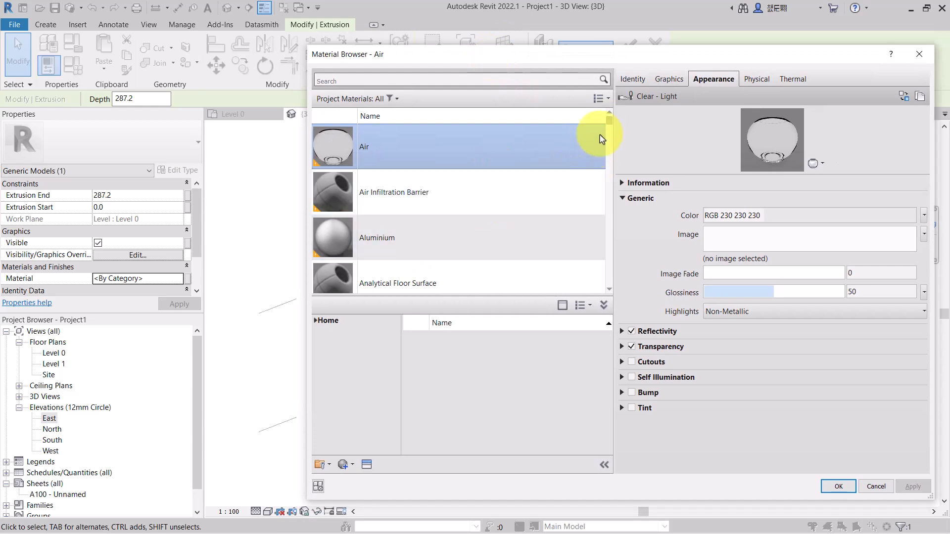
{"action": "scroll", "coordinate": [612, 126], "scroll_direction": "down", "scroll_amount": 4}
{"action": "scroll", "coordinate": [611, 127], "scroll_direction": "up", "scroll_amount": 4}
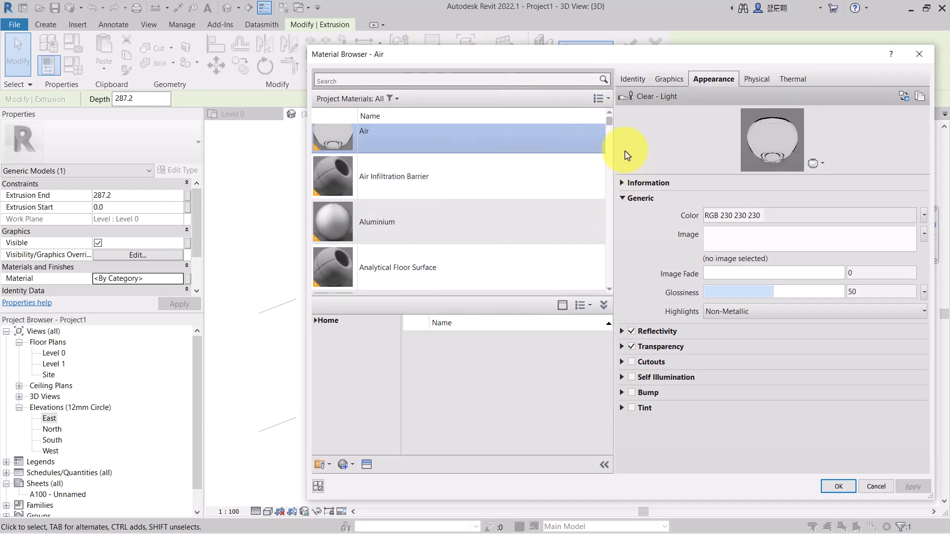
{"action": "left_click_drag", "start_coordinate": [612, 127], "coordinate": [603, 227]}
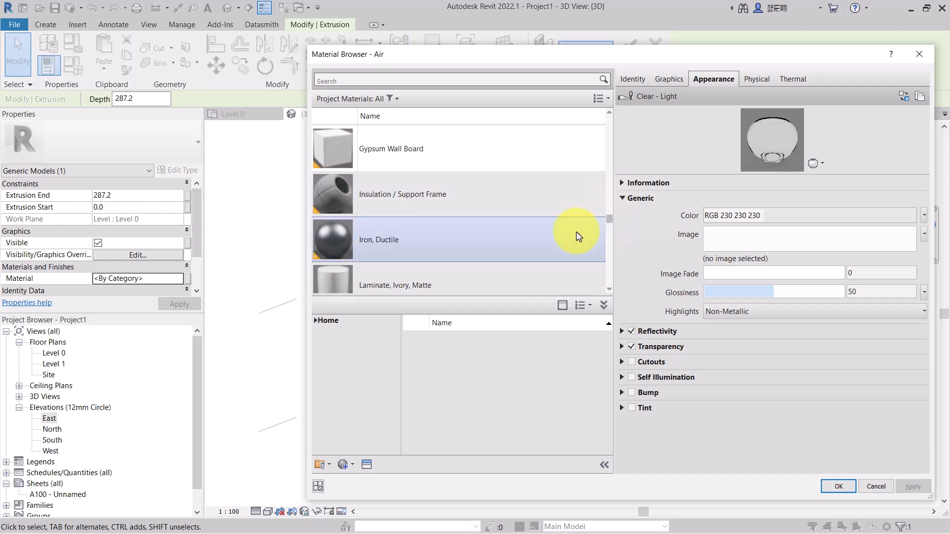
{"action": "left_click", "coordinate": [415, 245]}
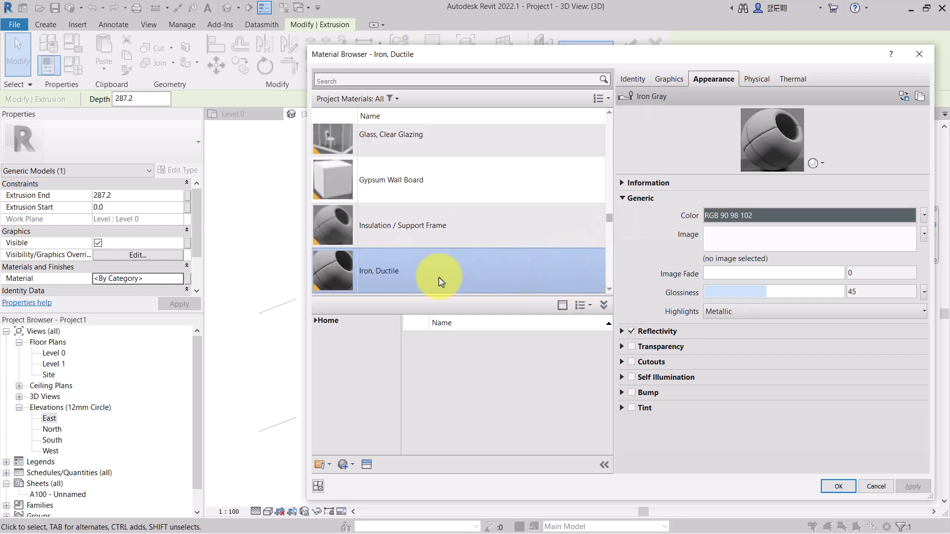
{"action": "left_click", "coordinate": [838, 487]}
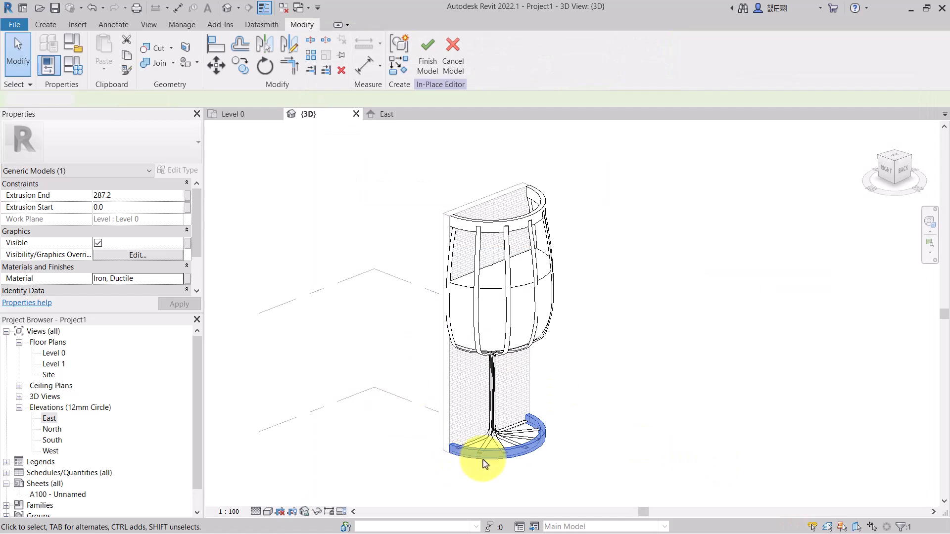
{"action": "key", "text": "Escape"}
- Assign the Iron, Ductile material to the semicircular ring extrusion at the top
{"action": "scroll", "coordinate": [502, 482], "scroll_direction": "down", "scroll_amount": 5}
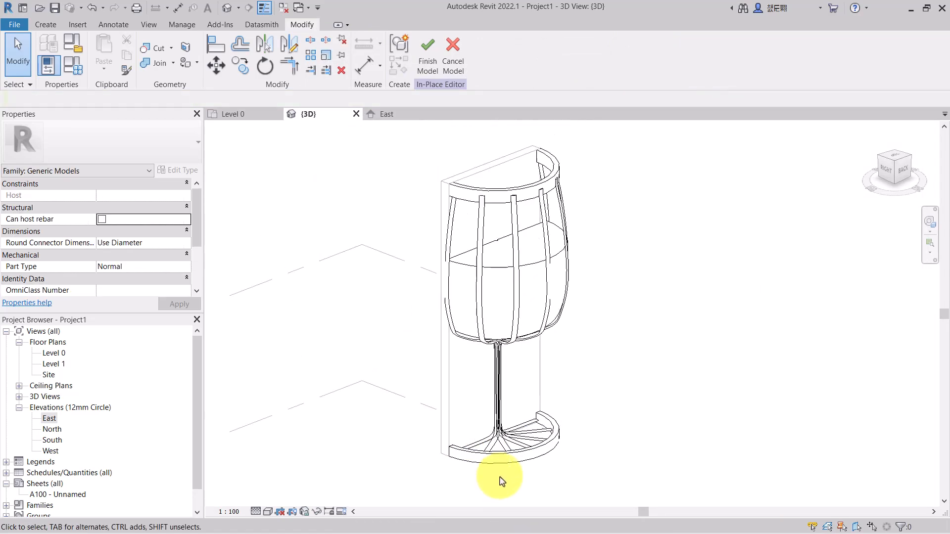
{"action": "left_click", "coordinate": [490, 282]}
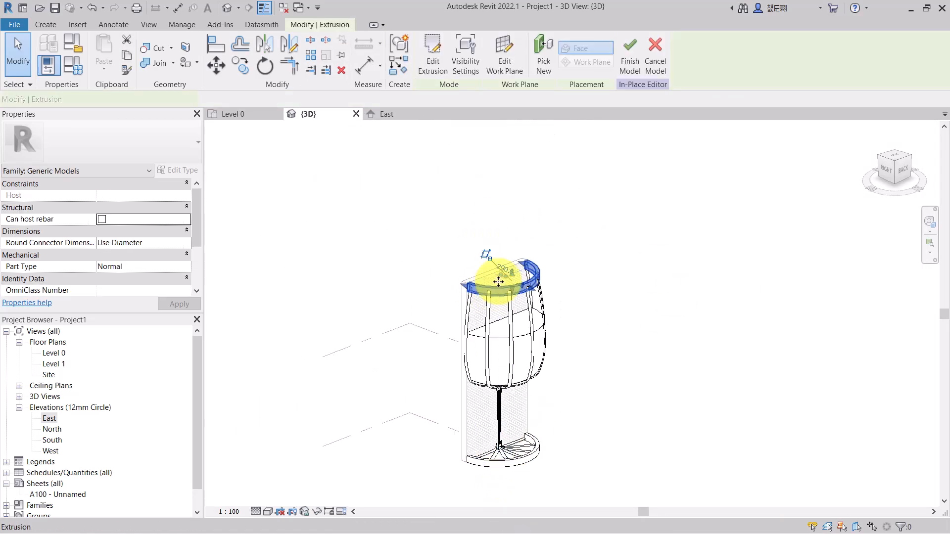
{"action": "left_click", "coordinate": [135, 278]}
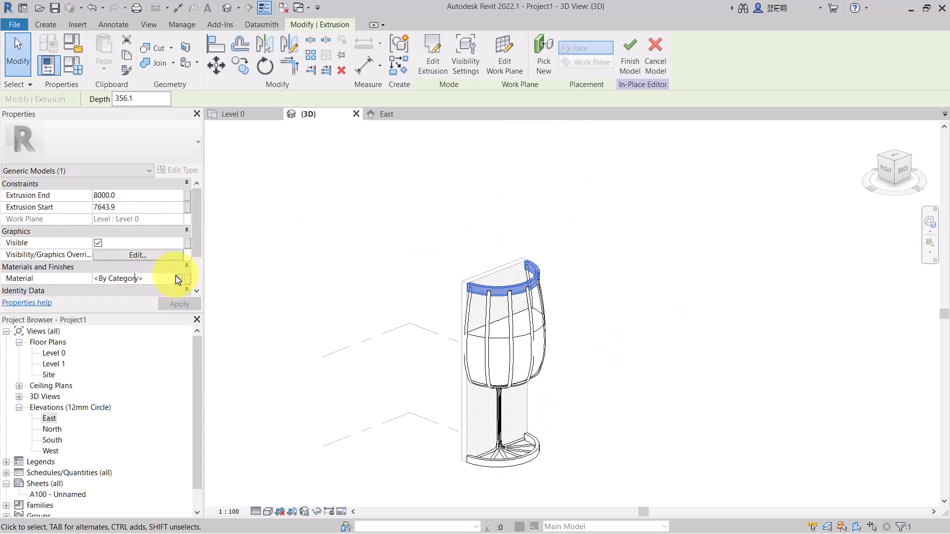
{"action": "left_click", "coordinate": [178, 279]}
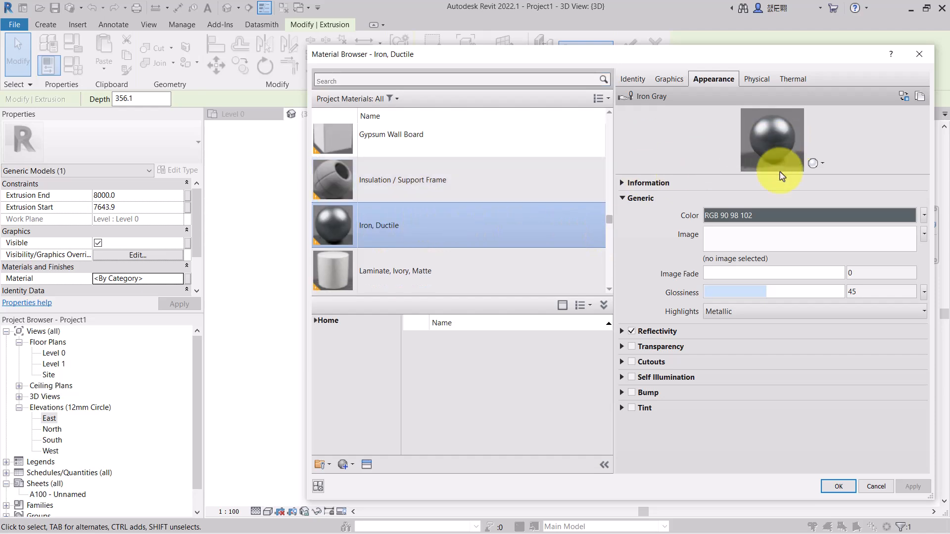
{"action": "left_click", "coordinate": [836, 487]}
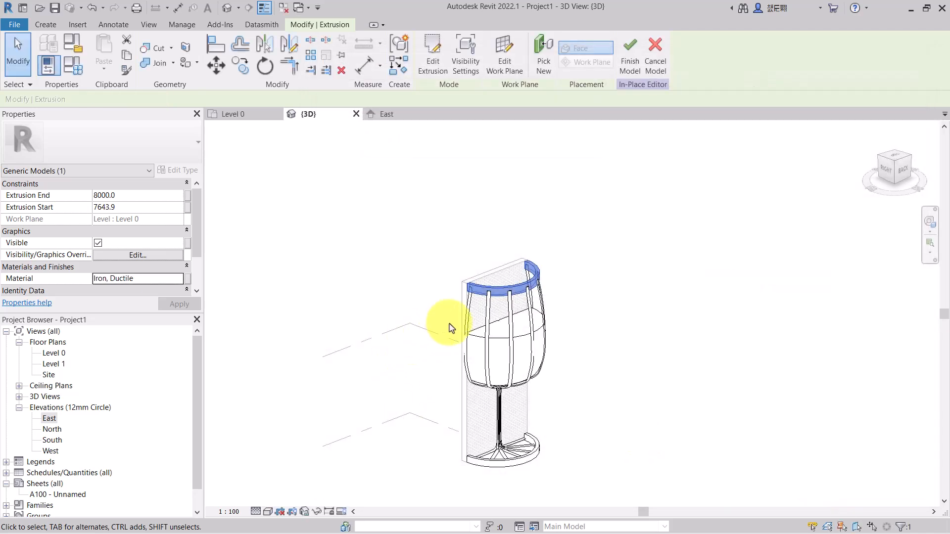
{"action": "left_click", "coordinate": [684, 312]}
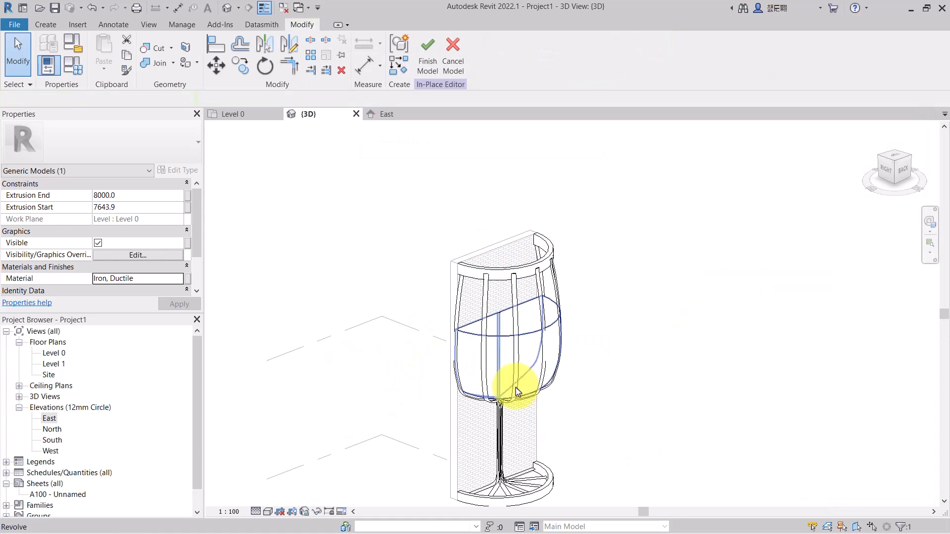
{"action": "scroll", "coordinate": [485, 323], "scroll_direction": "up", "scroll_amount": 3}
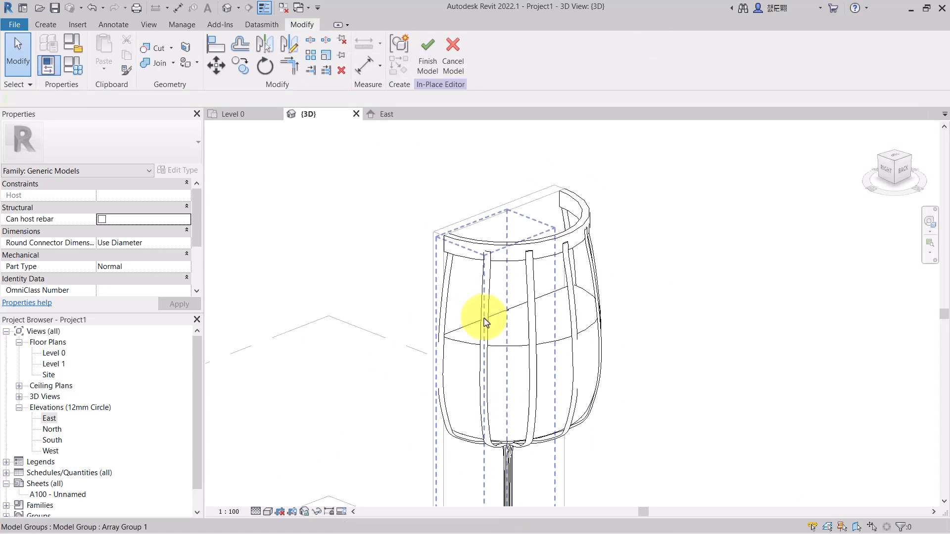
- Zoom in and select individual ribs of the arrayed group to inspect how they are grouped
{"action": "scroll", "coordinate": [533, 293], "scroll_direction": "up", "scroll_amount": 3}
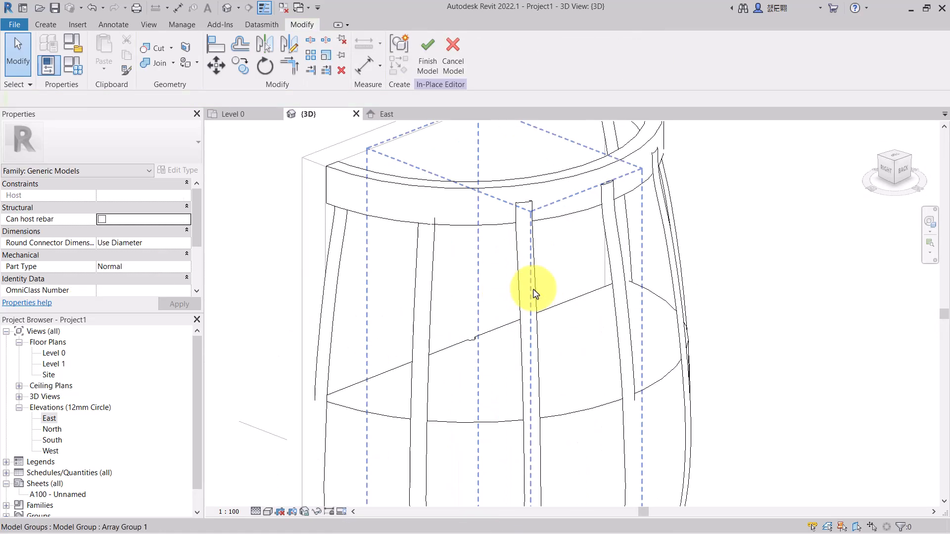
{"action": "left_click", "coordinate": [532, 293]}
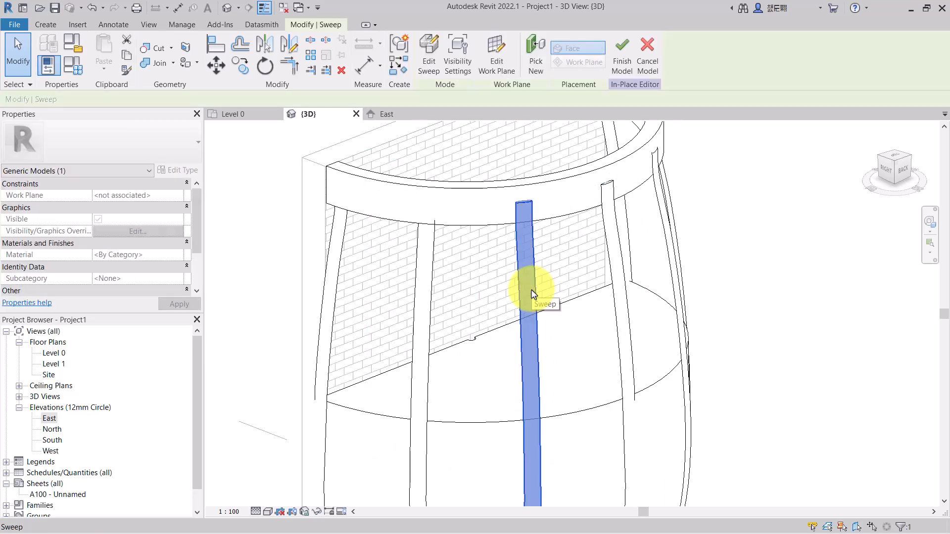
{"action": "key", "text": "Escape"}
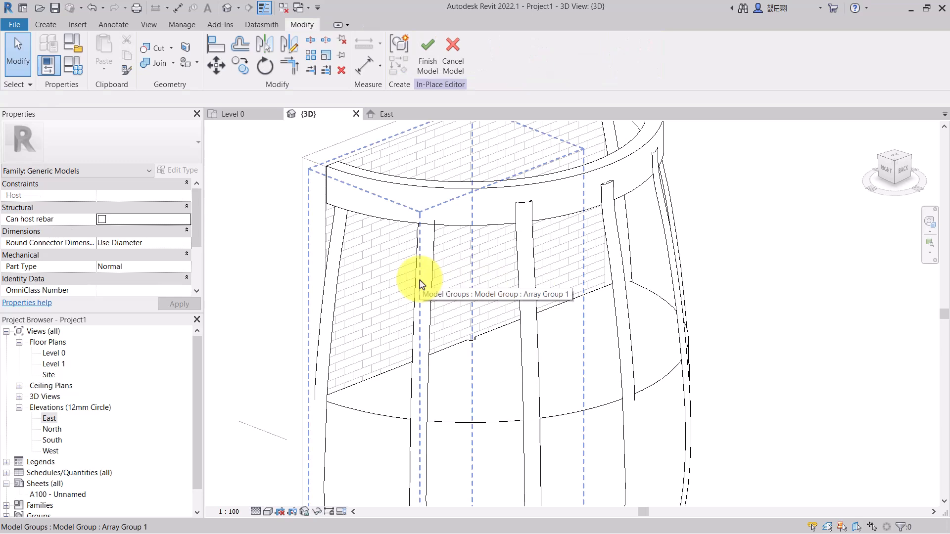
{"action": "left_click", "coordinate": [422, 284]}
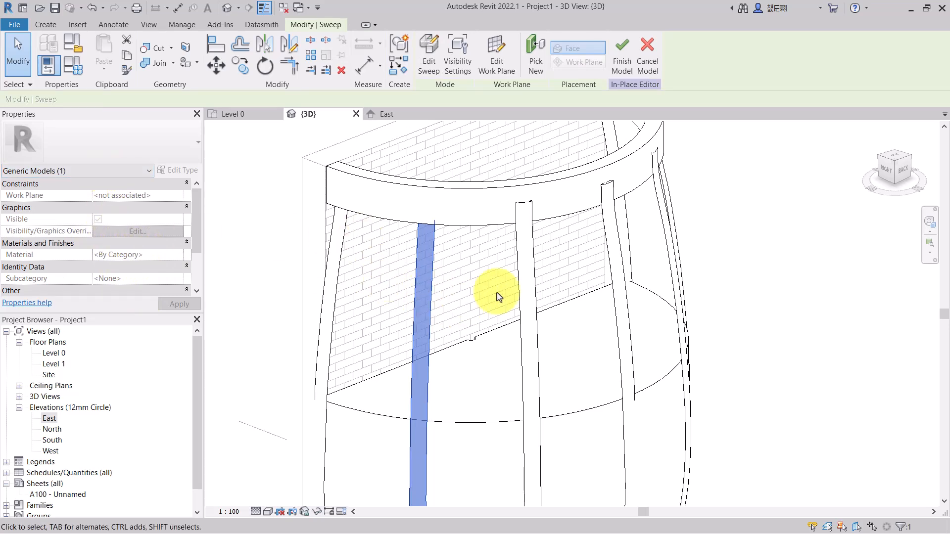
{"action": "scroll", "coordinate": [497, 297], "scroll_direction": "down", "scroll_amount": 5}
{"action": "left_click", "coordinate": [331, 169]}
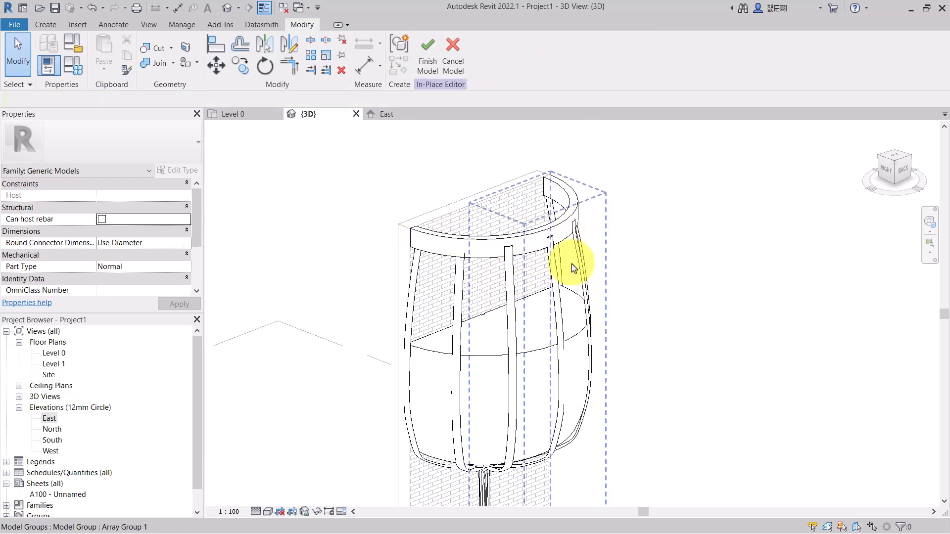
- Try to paint a rib face with the Iron, Ductile material directly, cancelling the group error
{"action": "scroll", "coordinate": [436, 202], "scroll_direction": "up", "scroll_amount": 2}
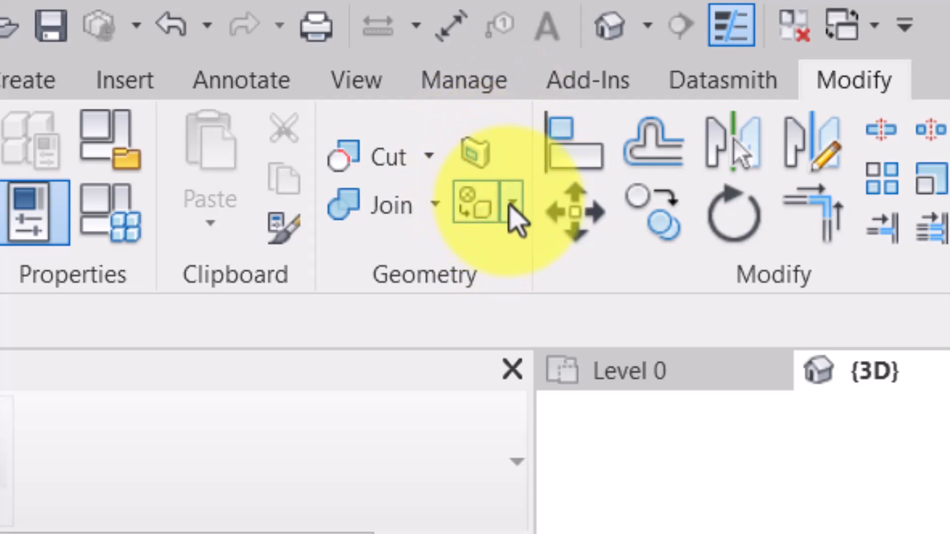
{"action": "left_click", "coordinate": [510, 206]}
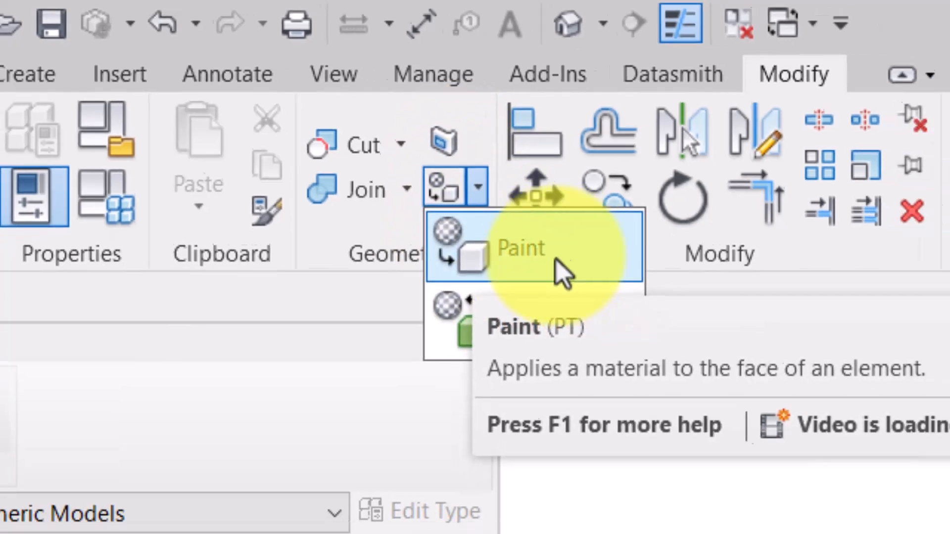
{"action": "left_click", "coordinate": [572, 280]}
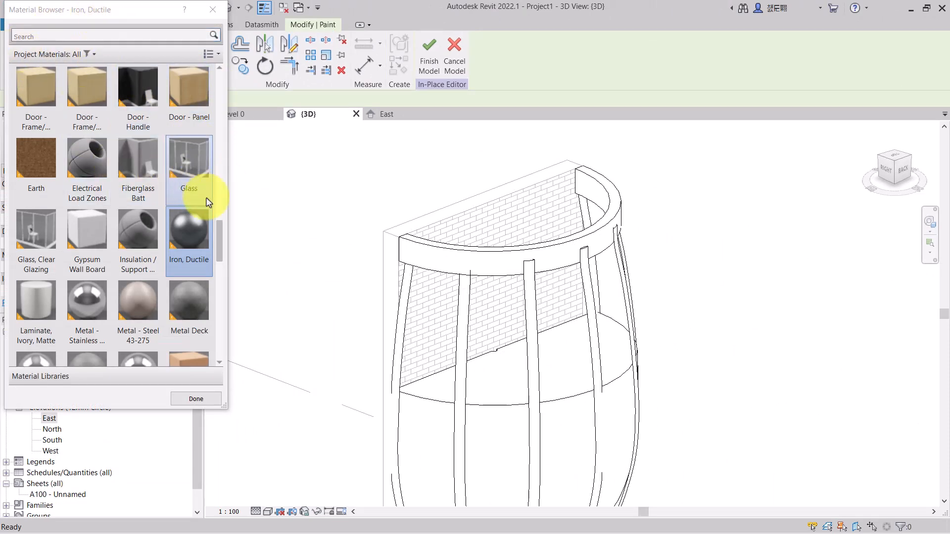
{"action": "mouse_move", "coordinate": [219, 231]}
{"action": "left_mouse_down"}
{"action": "mouse_move", "coordinate": [219, 211]}
{"action": "mouse_move", "coordinate": [219, 223]}
{"action": "left_mouse_up"}
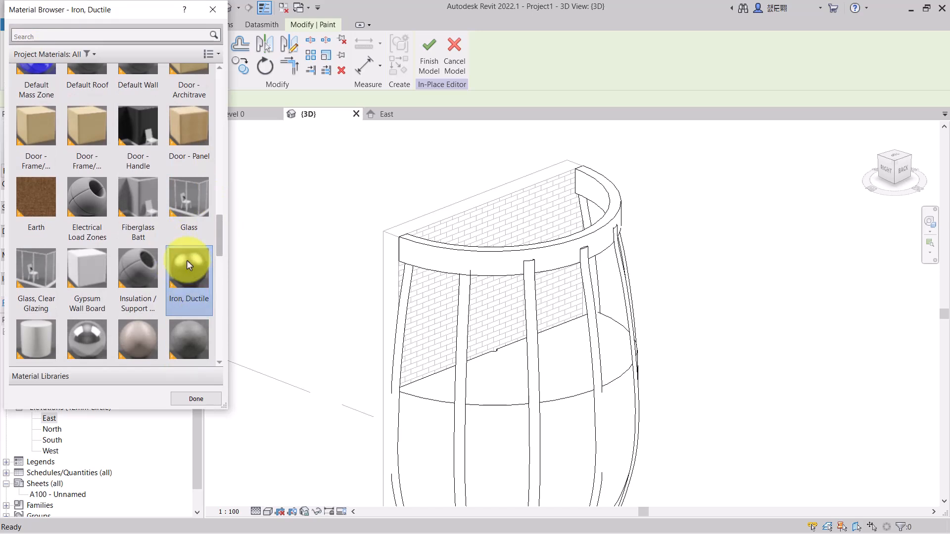
{"action": "scroll", "coordinate": [188, 346], "scroll_direction": "down", "scroll_amount": 1}
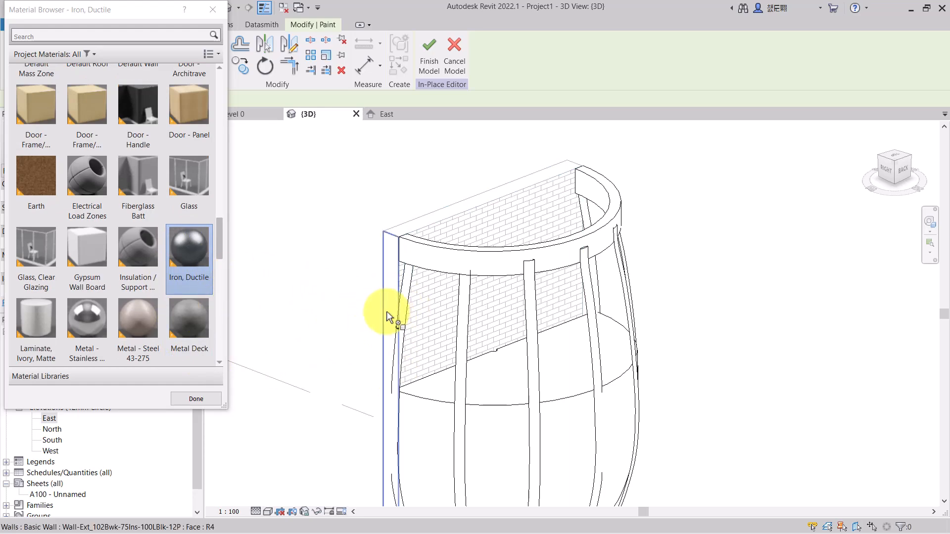
{"action": "scroll", "coordinate": [398, 337], "scroll_direction": "up", "scroll_amount": 3}
{"action": "scroll", "coordinate": [390, 331], "scroll_direction": "up", "scroll_amount": 2}
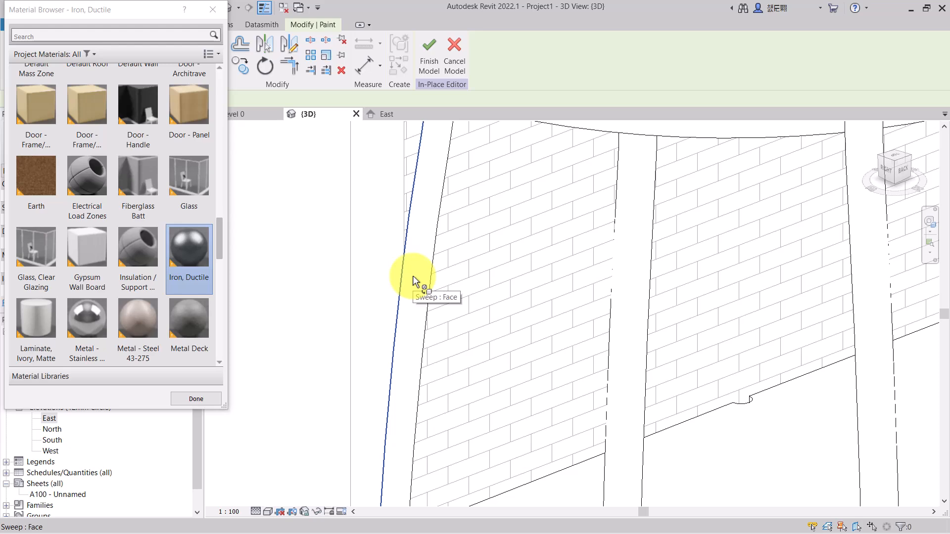
{"action": "scroll", "coordinate": [413, 282], "scroll_direction": "down", "scroll_amount": 2}
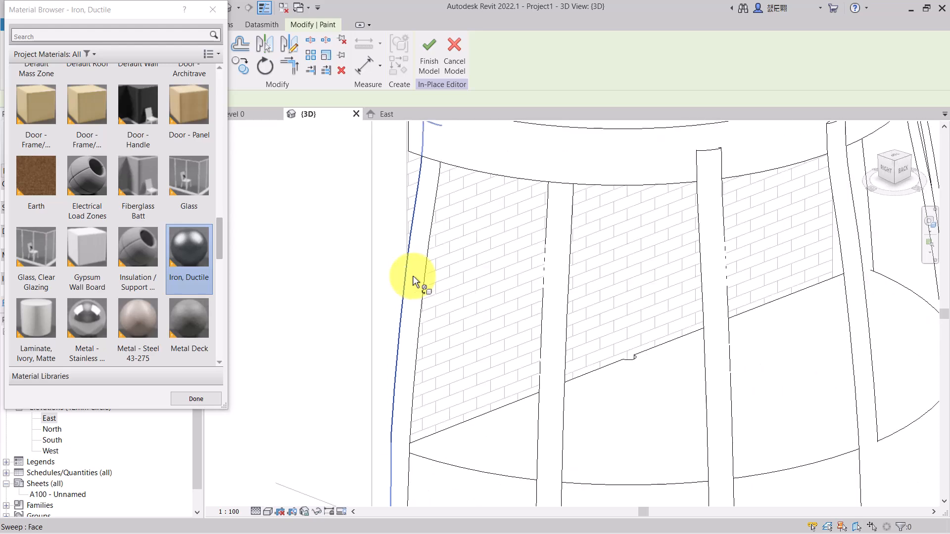
{"action": "left_click", "coordinate": [414, 282]}
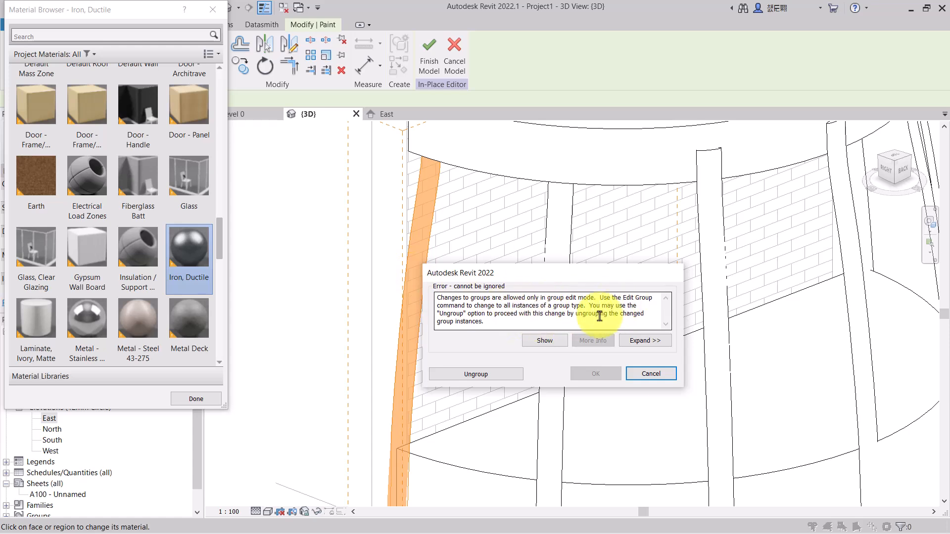
{"action": "left_click", "coordinate": [652, 376]}
- Edit the rib array group, paint a rib's side face with Iron, Ductile, and finish the group edit
{"action": "scroll", "coordinate": [429, 285], "scroll_direction": "down", "scroll_amount": 1}
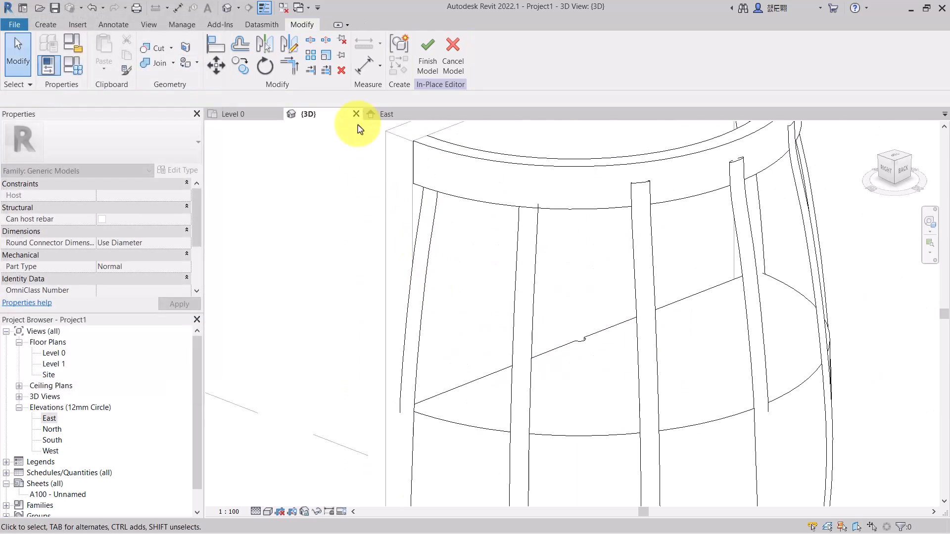
{"action": "left_click", "coordinate": [431, 251]}
{"action": "scroll", "coordinate": [431, 251], "scroll_direction": "down", "scroll_amount": 1}
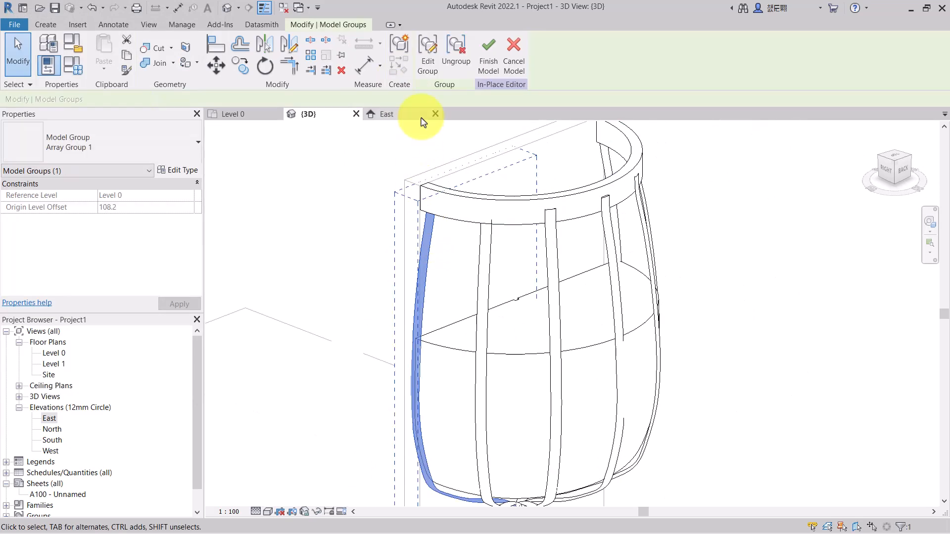
{"action": "left_click", "coordinate": [428, 64]}
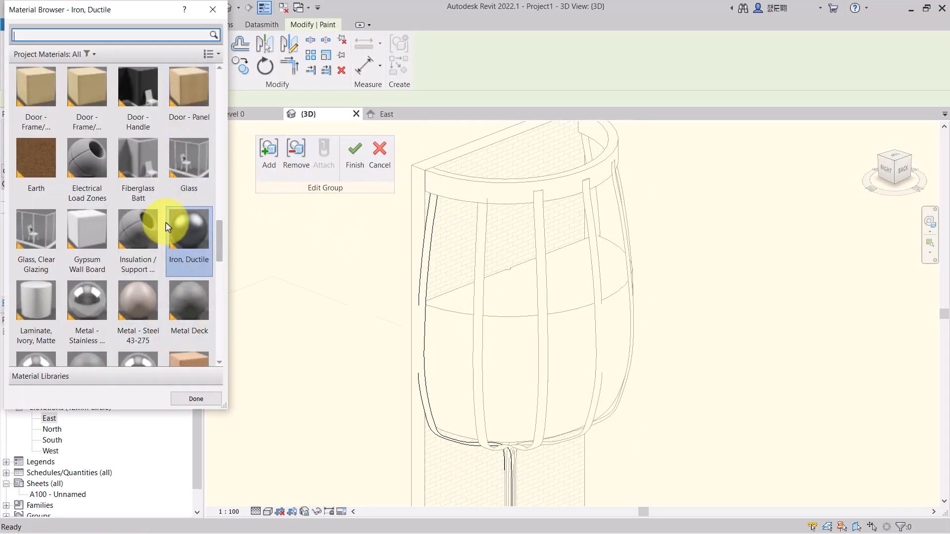
{"action": "left_click", "coordinate": [189, 223]}
{"action": "scroll", "coordinate": [420, 260], "scroll_direction": "up", "scroll_amount": 4}
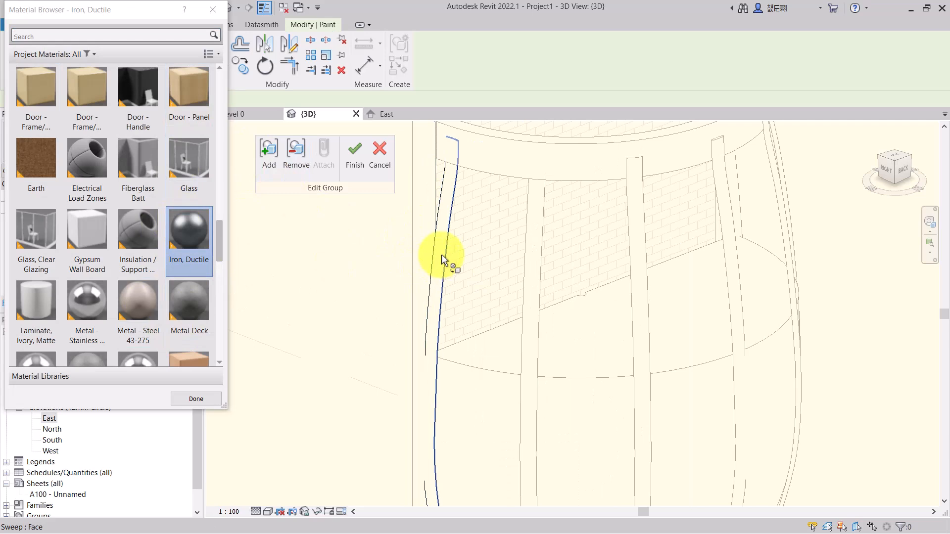
{"action": "scroll", "coordinate": [440, 235], "scroll_direction": "up", "scroll_amount": 2}
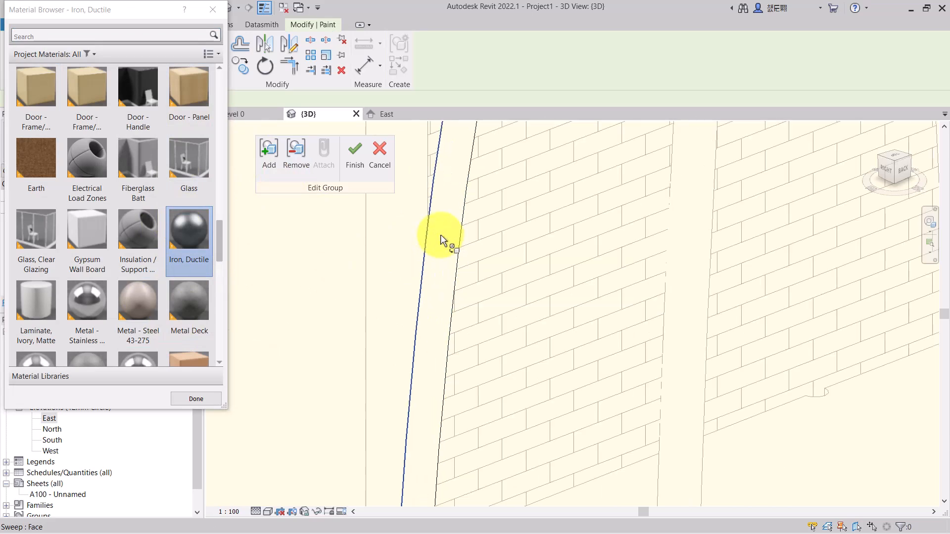
{"action": "left_click", "coordinate": [440, 236]}
{"action": "scroll", "coordinate": [441, 238], "scroll_direction": "down", "scroll_amount": 2}
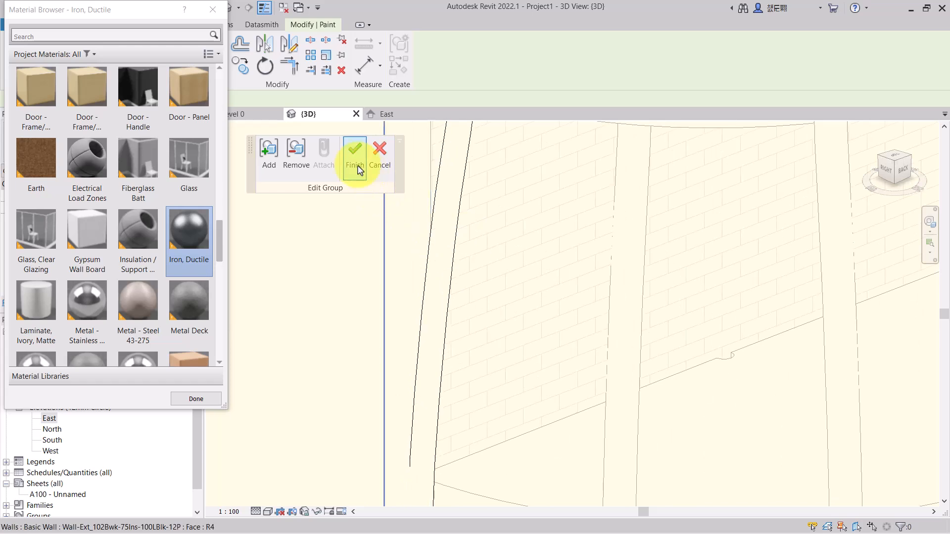
{"action": "left_click", "coordinate": [359, 168]}
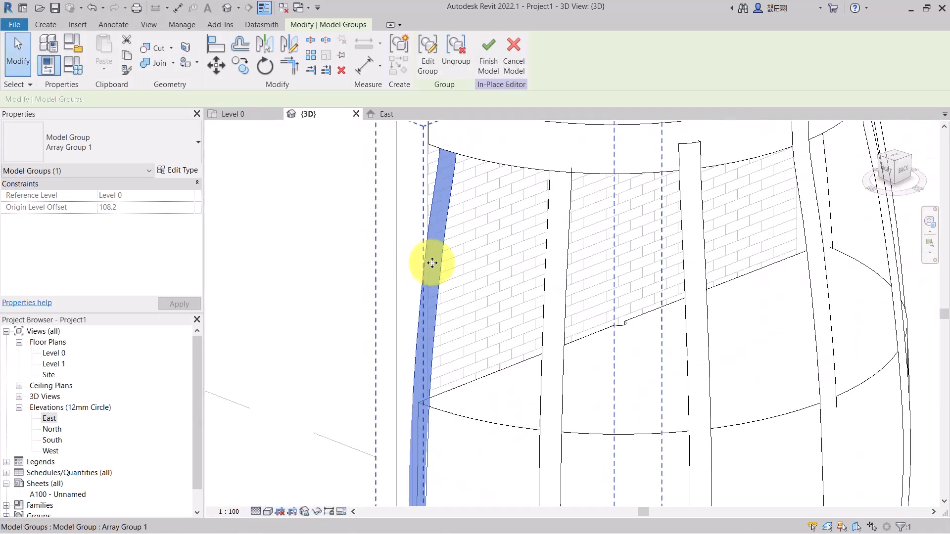
- Edit the rib array group again, paint a rib's front face with Iron, Ductile, and finish editing
{"action": "left_click", "coordinate": [553, 270]}
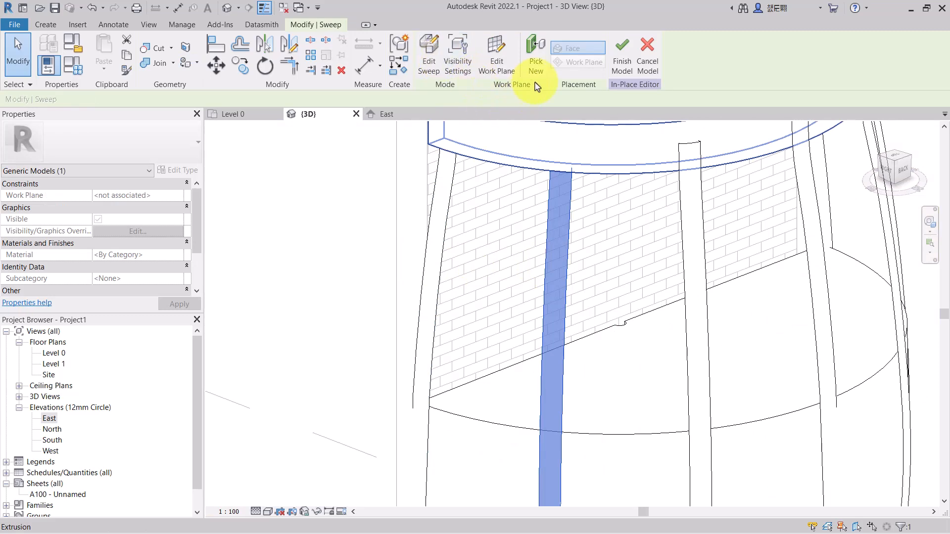
{"action": "left_click", "coordinate": [486, 179]}
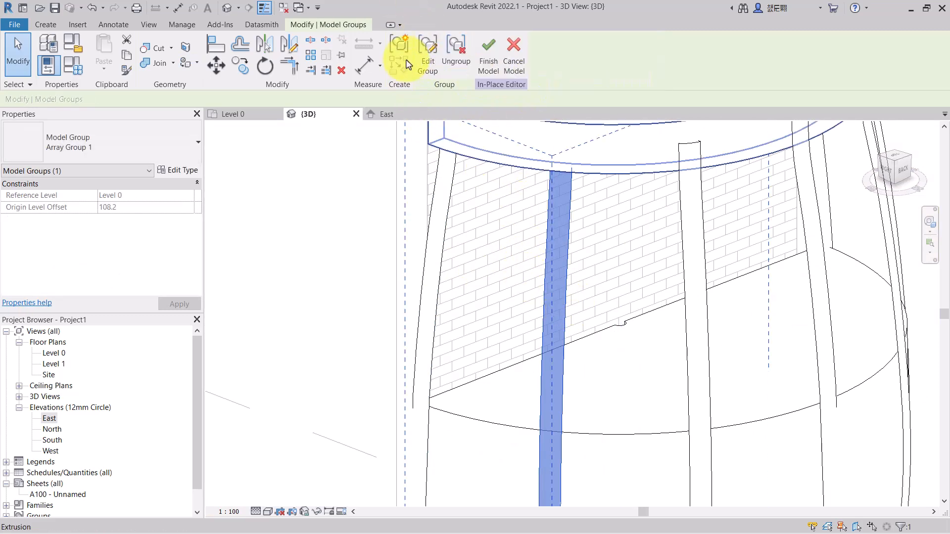
{"action": "left_click", "coordinate": [426, 47]}
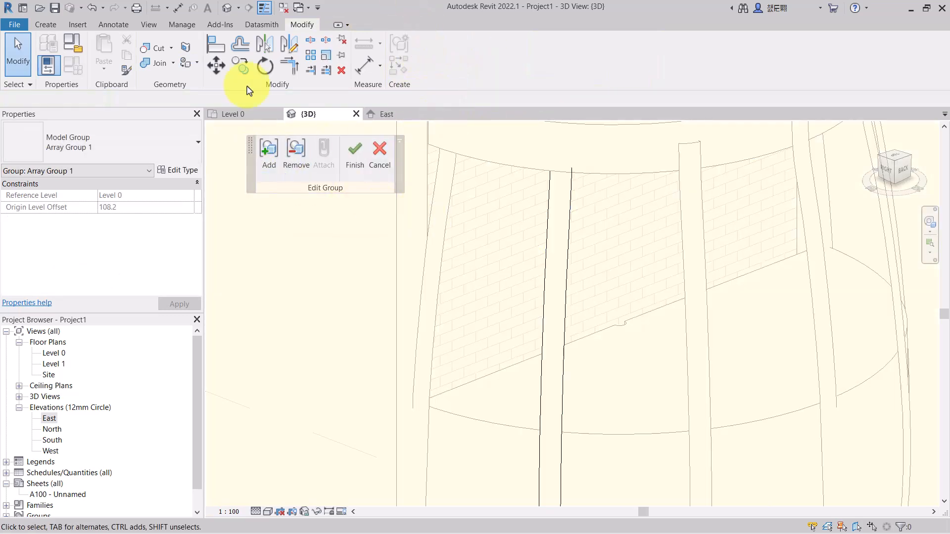
{"action": "left_click", "coordinate": [186, 63]}
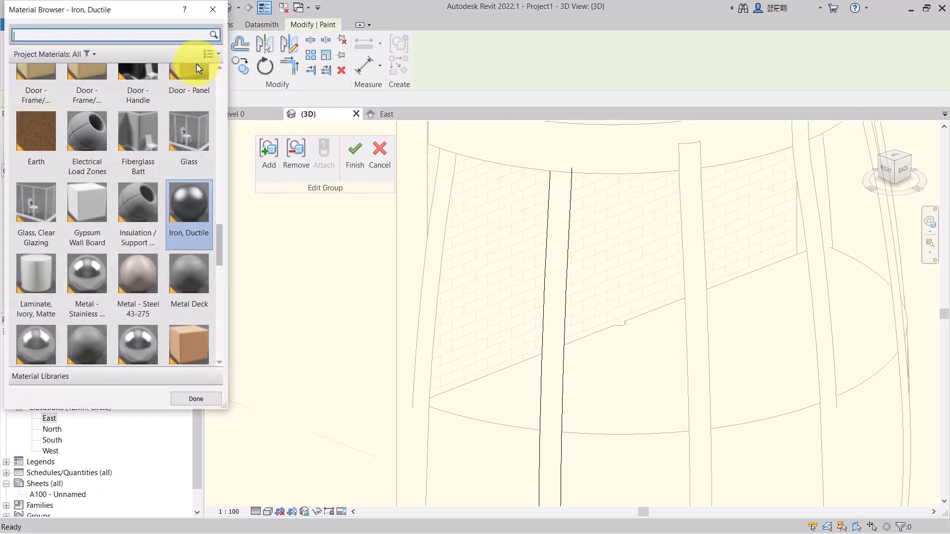
{"action": "left_click", "coordinate": [184, 194]}
{"action": "left_click", "coordinate": [544, 265]}
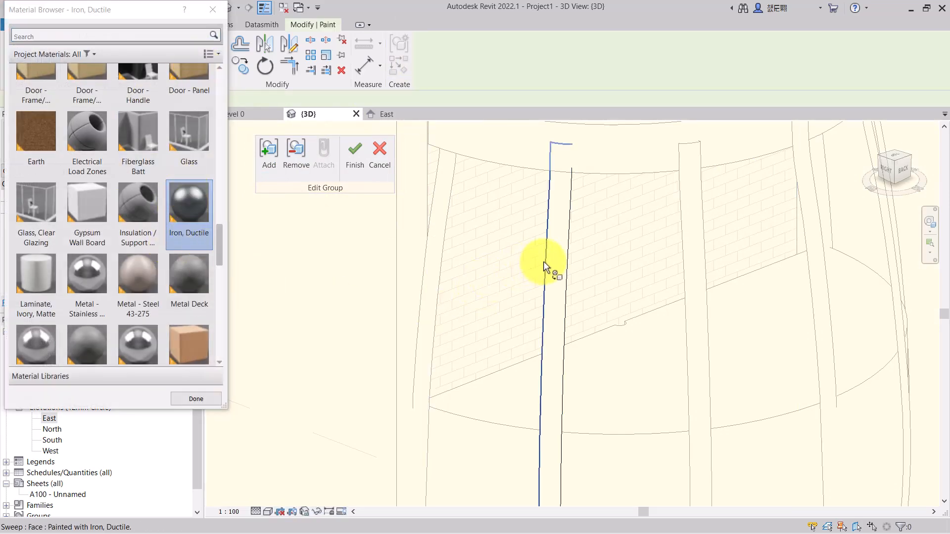
{"action": "scroll", "coordinate": [571, 327], "scroll_direction": "down", "scroll_amount": 2}
{"action": "left_click", "coordinate": [800, 271]}
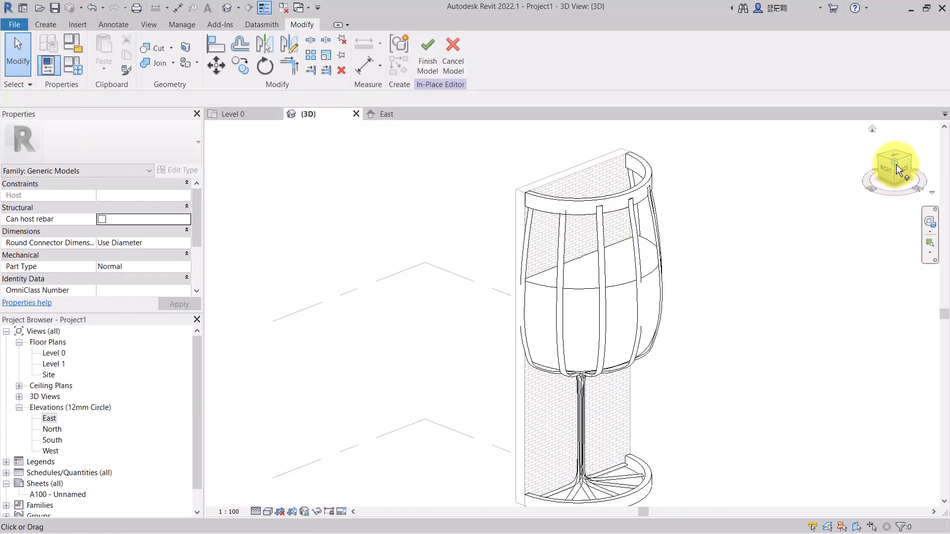
- Orbit and zoom the 3D view to examine the painted ribs and rings on the form
{"action": "left_click_drag", "start_coordinate": [898, 171], "coordinate": [706, 165]}
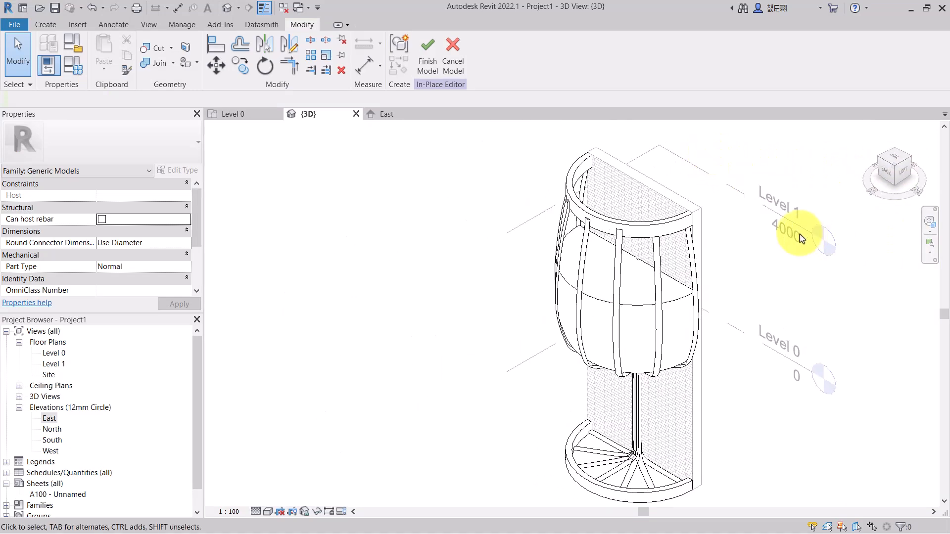
{"action": "scroll", "coordinate": [738, 232], "scroll_direction": "down", "scroll_amount": 2}
{"action": "scroll", "coordinate": [526, 189], "scroll_direction": "up", "scroll_amount": 3}
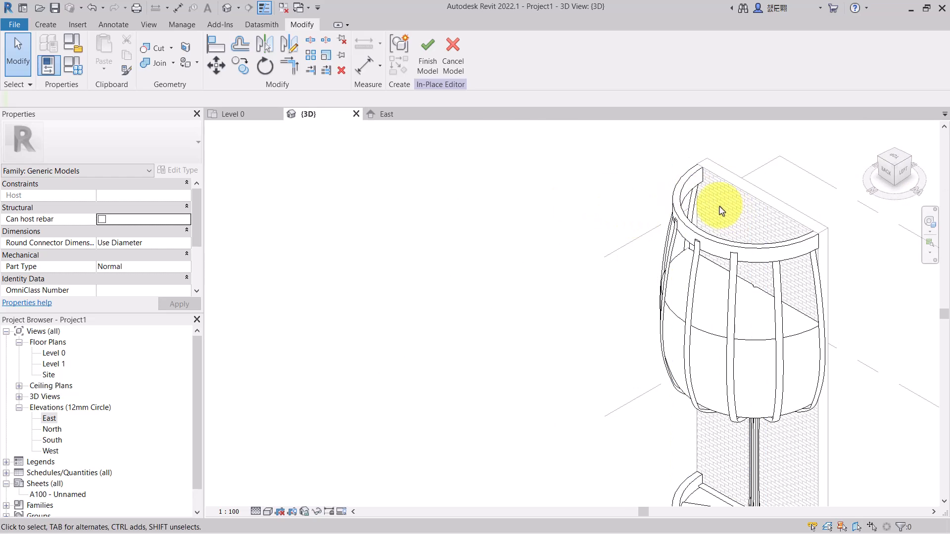
{"action": "scroll", "coordinate": [491, 206], "scroll_direction": "down", "scroll_amount": 2}
{"action": "left_click", "coordinate": [893, 177]}
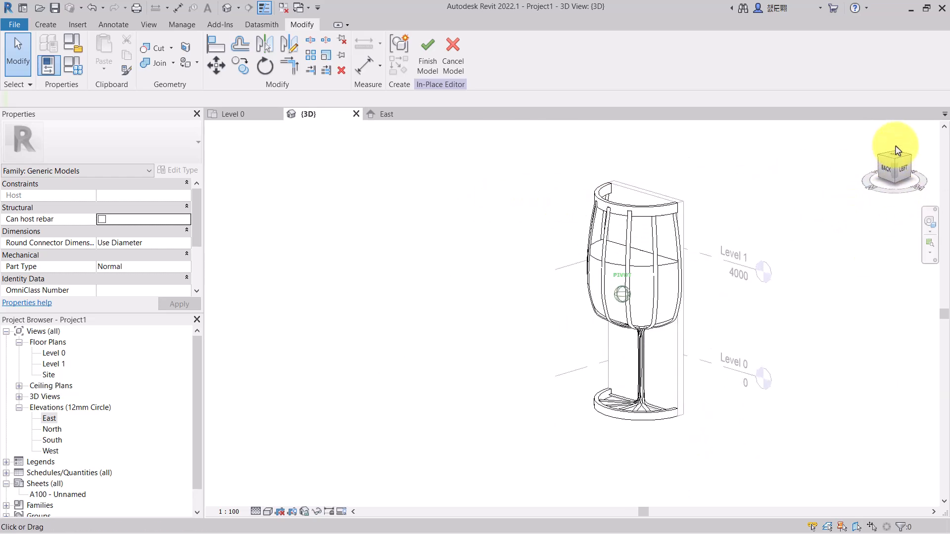
{"action": "mouse_move", "coordinate": [266, 133]}
{"action": "middle_mouse_down", "text": "shift"}
{"action": "mouse_move", "coordinate": [340, 173]}
{"action": "mouse_move", "coordinate": [463, 210]}
{"action": "mouse_move", "coordinate": [444, 188]}
{"action": "mouse_move", "coordinate": [395, 199]}
{"action": "middle_mouse_up", "text": "shift"}
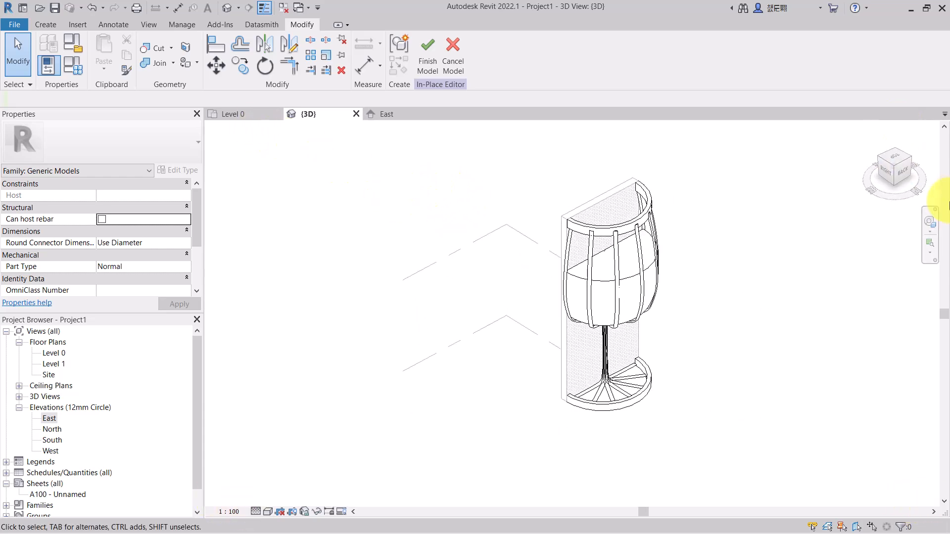
{"action": "scroll", "coordinate": [678, 166], "scroll_direction": "up", "scroll_amount": 2}
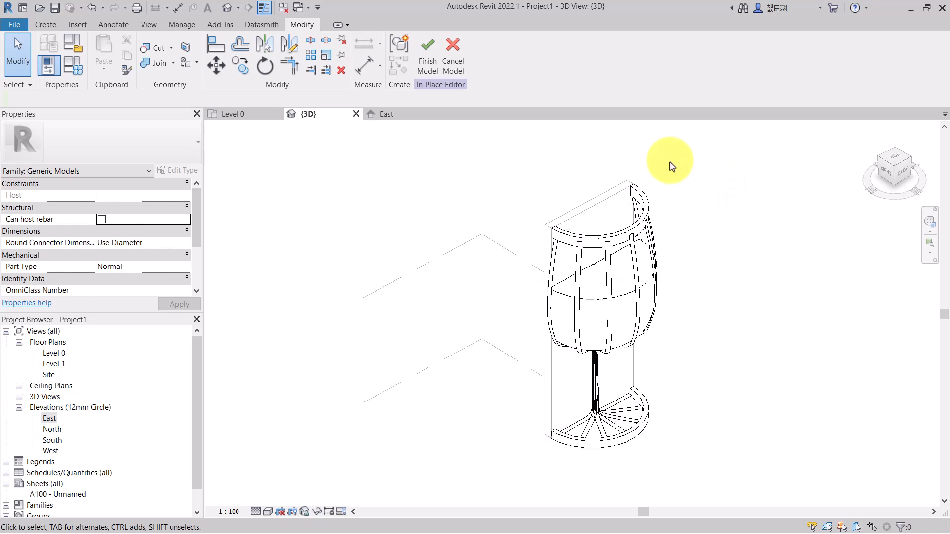
{"action": "scroll", "coordinate": [619, 178], "scroll_direction": "up", "scroll_amount": 2}
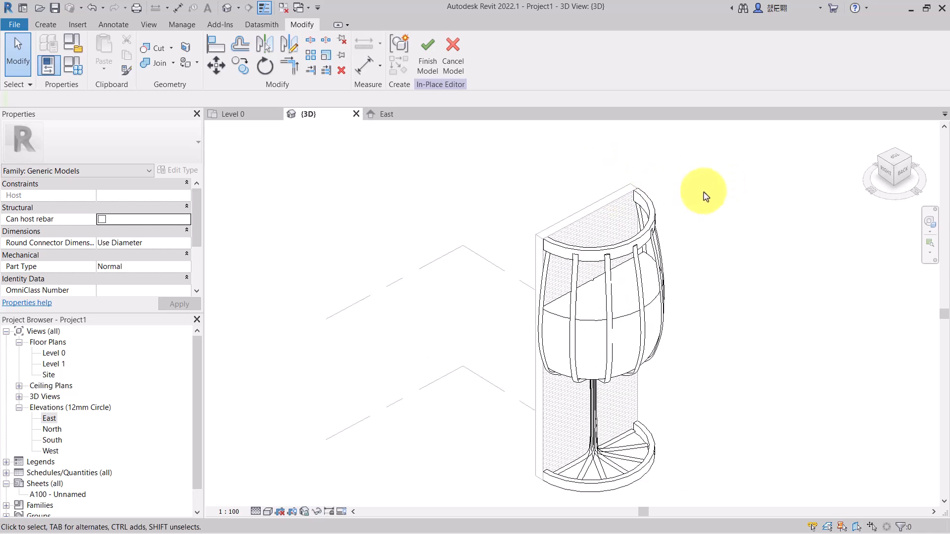